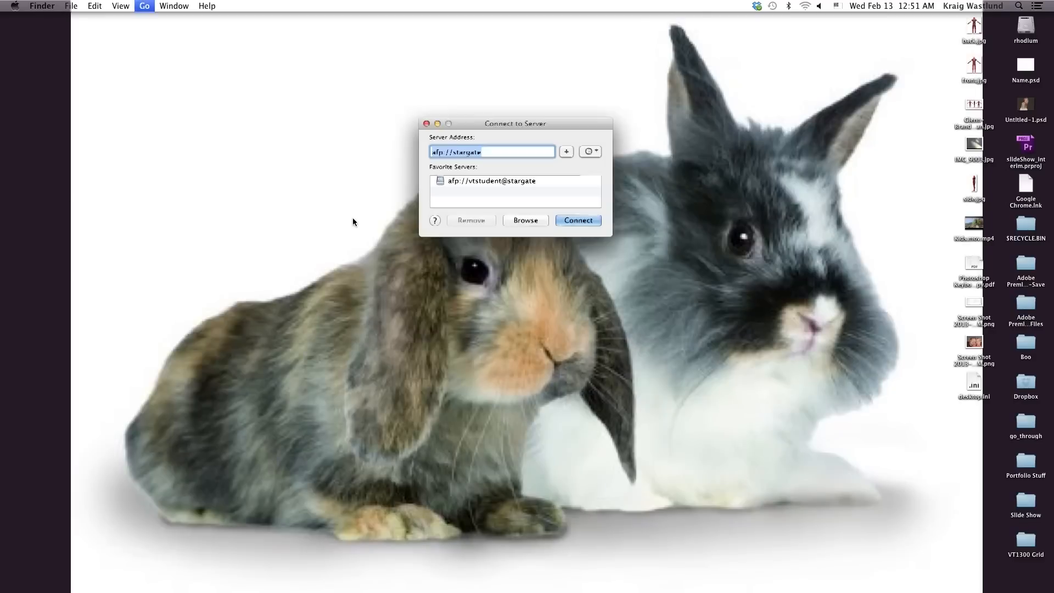
Connect to the stargate server and log in with the student account credentials.
text(stargate)
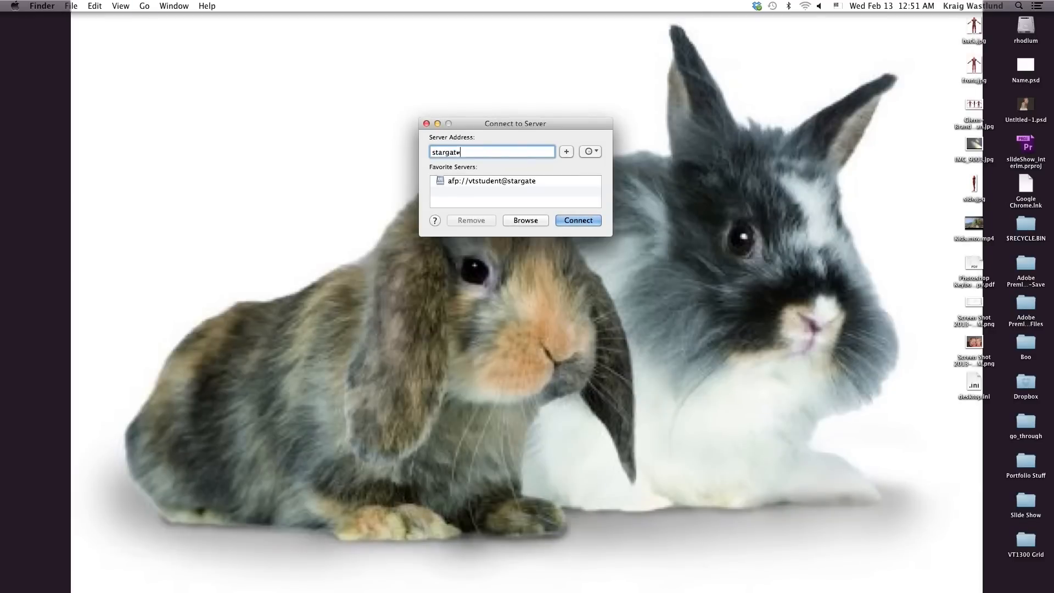
key(Return)
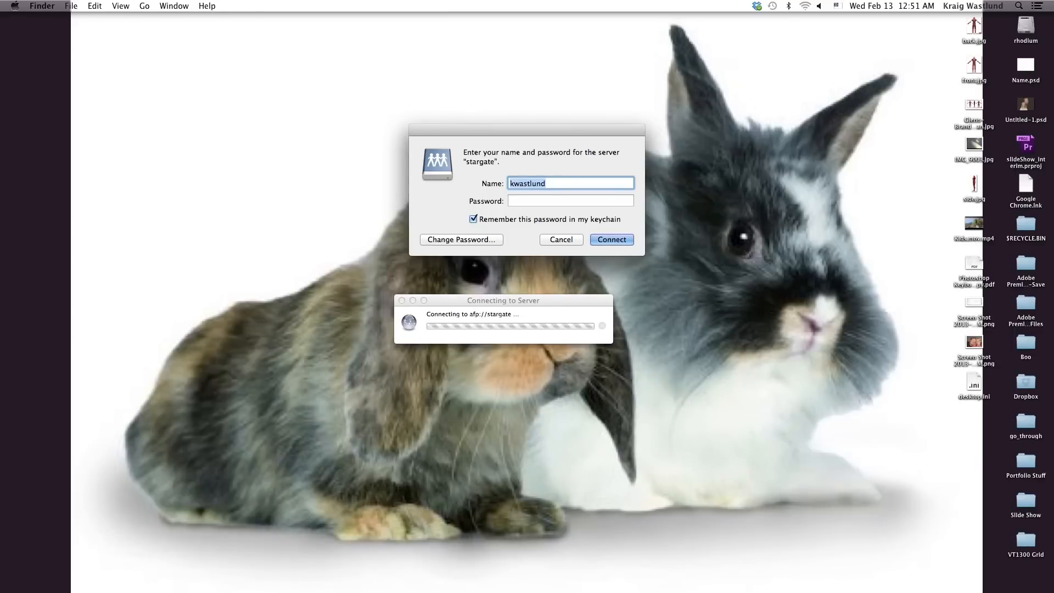
text(vt)
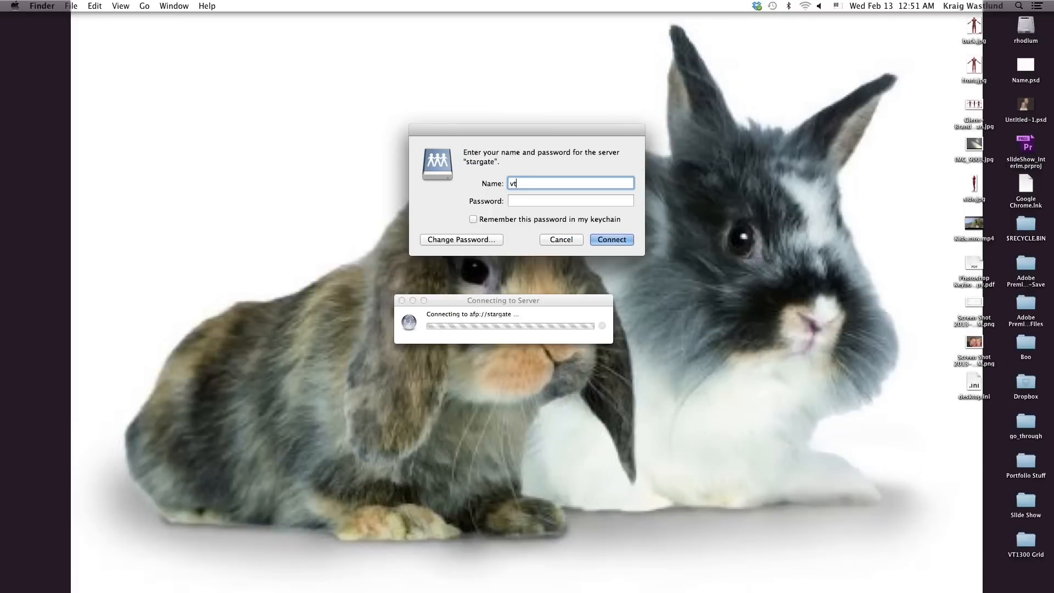
text(student)
key(Tab)
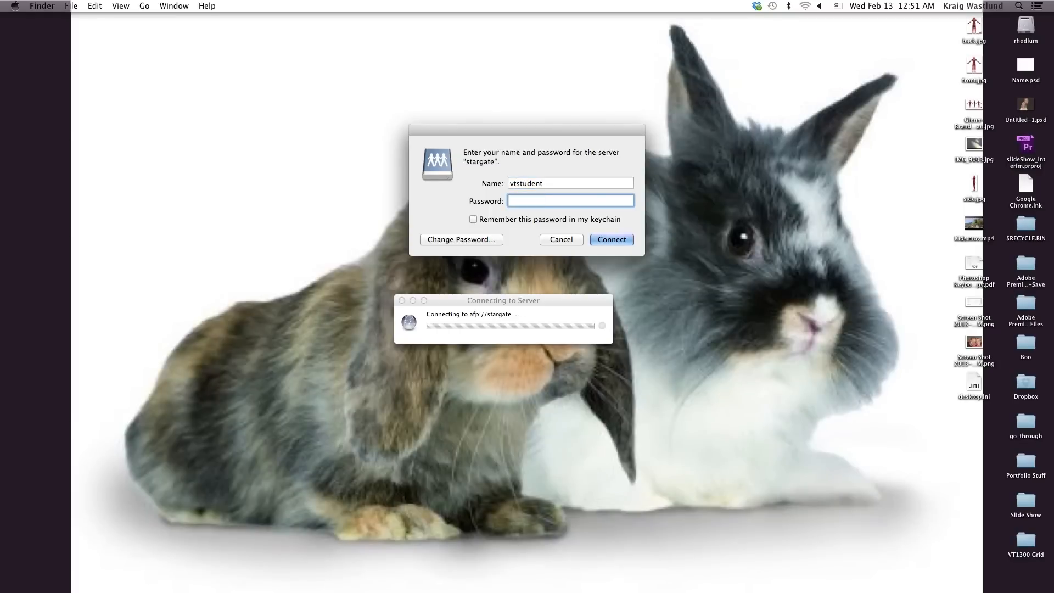
text(•••••)
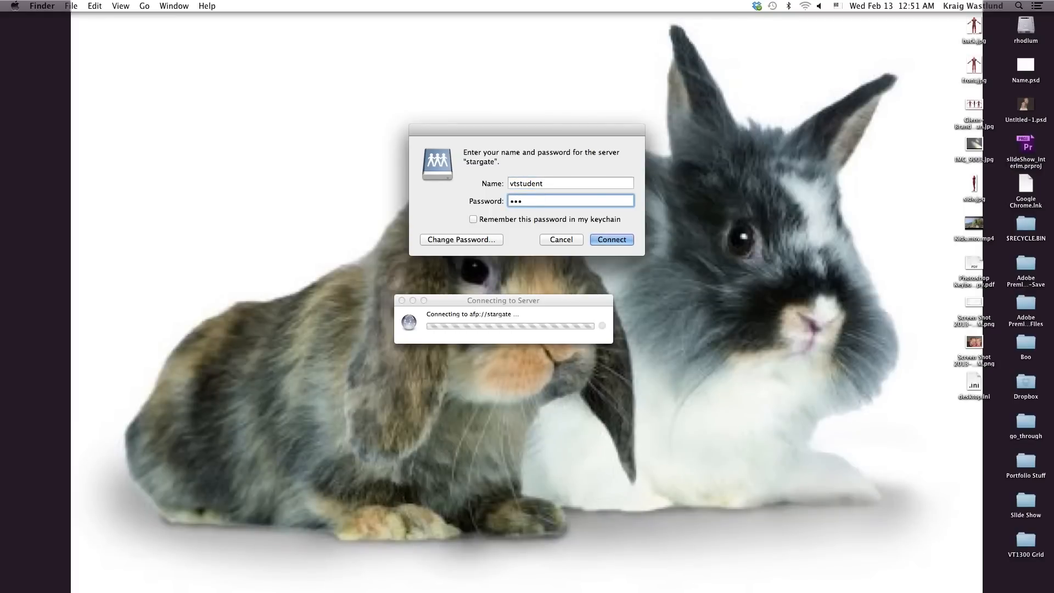
text(•)
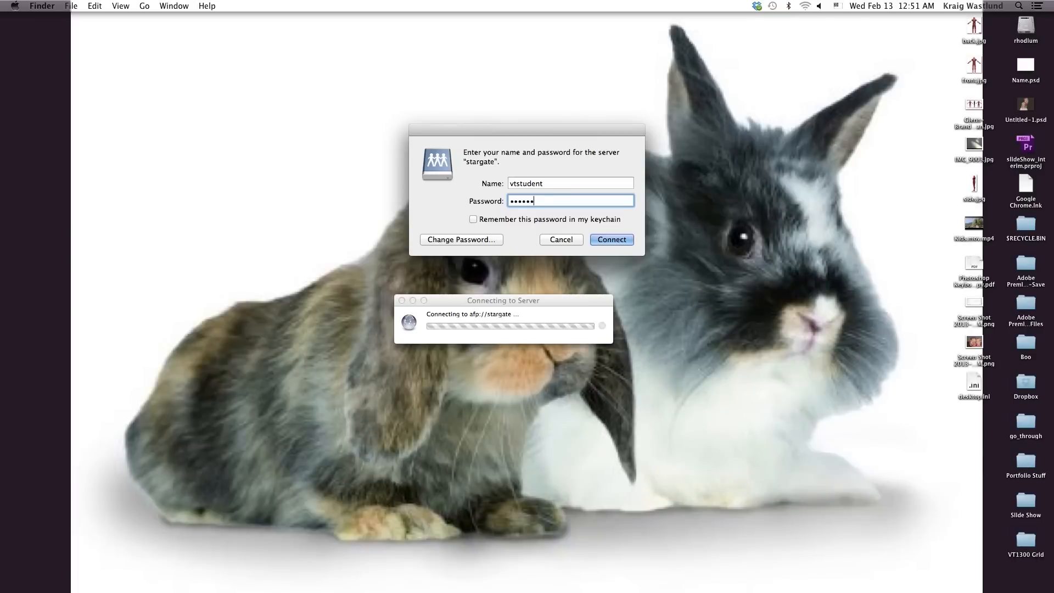
text(••••)
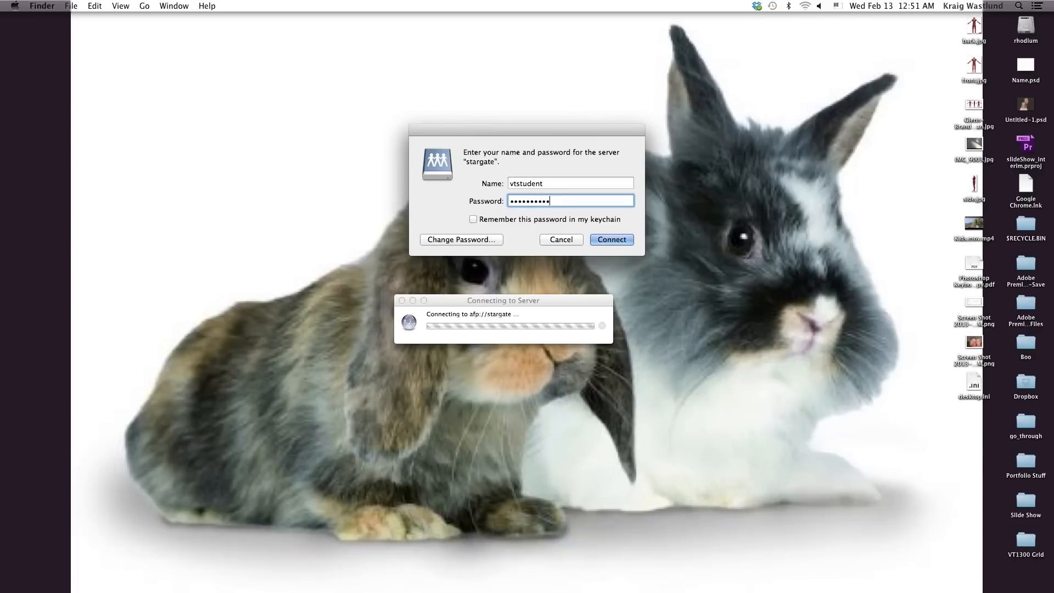
key(Return)
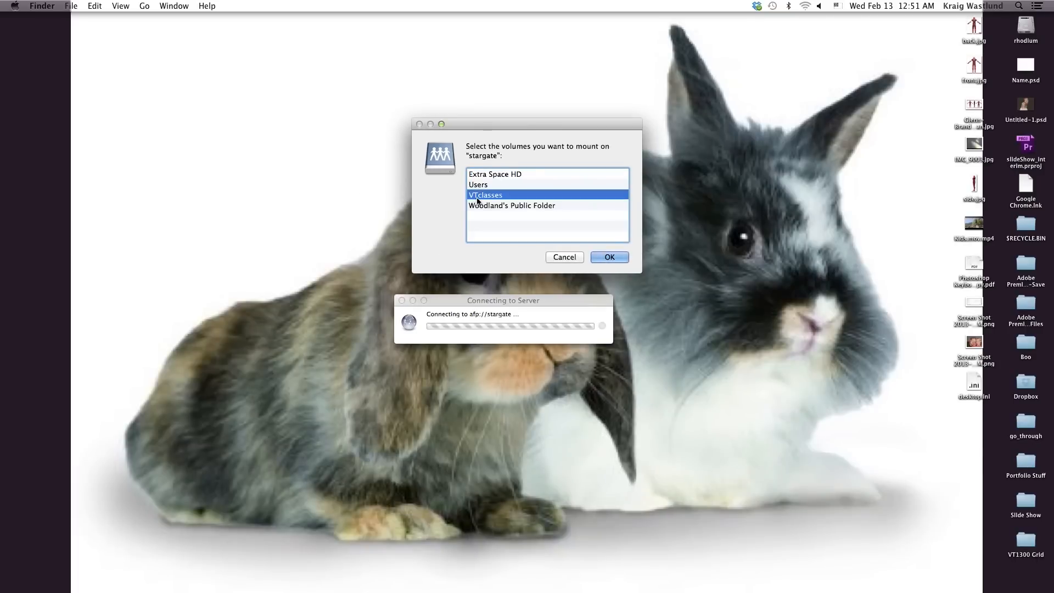
Mount VTclasses and copy Frames project from VT 1300 Woodland > PS to the desktop.
double_click(479, 200)
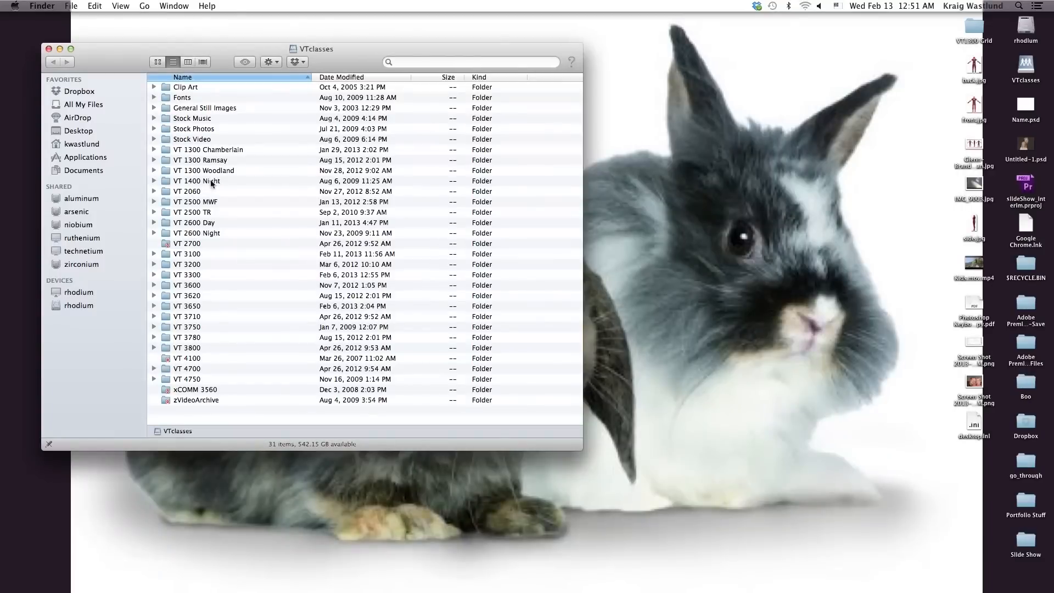
double_click(207, 171)
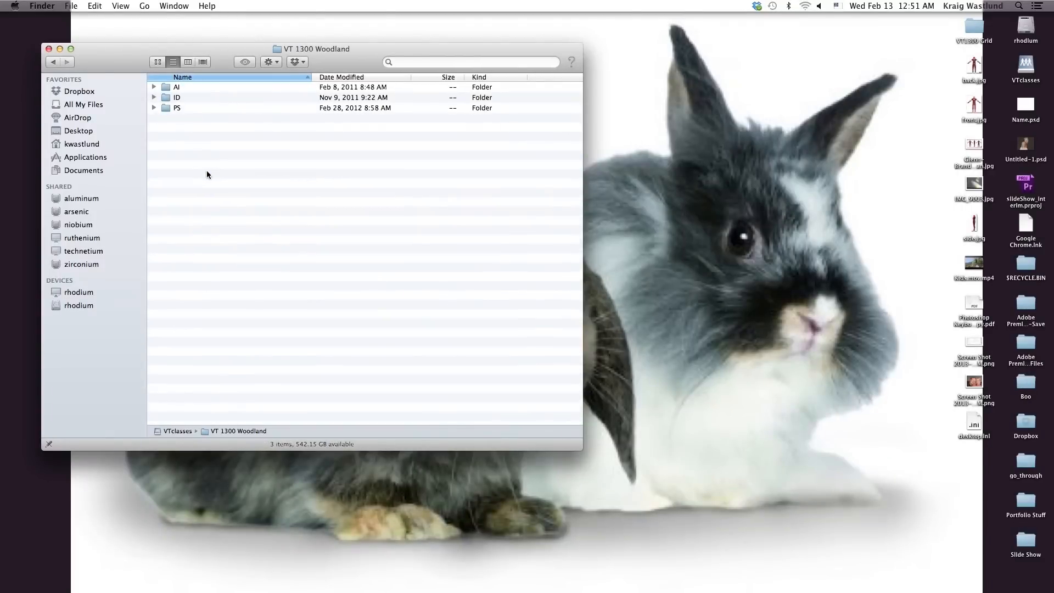
double_click(171, 107)
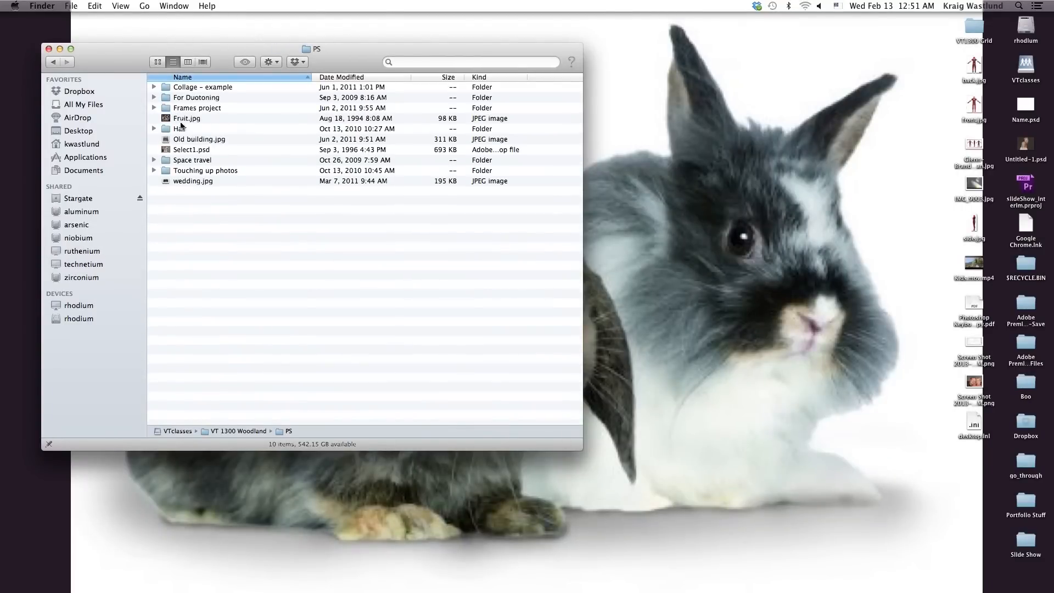
click(181, 109)
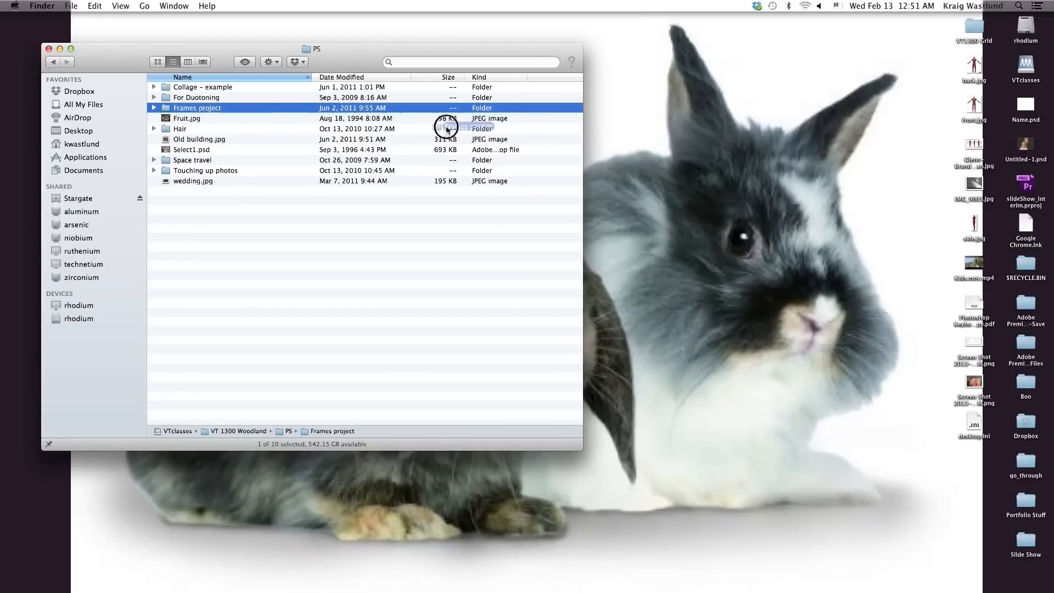
click(50, 49)
click(514, 145)
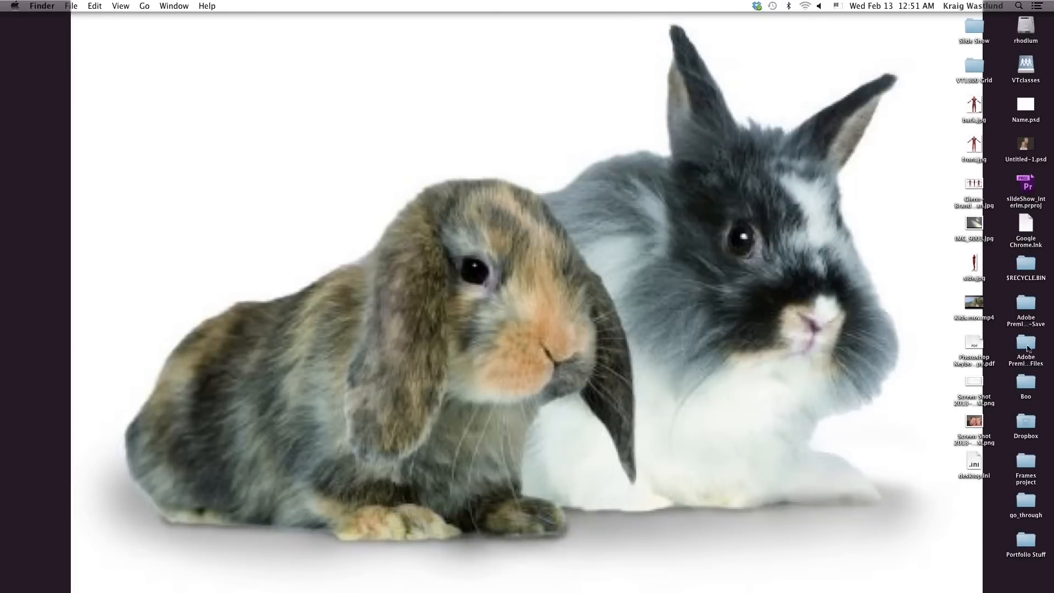
View the example contact-sheet TIFF from the desktop Frames project folder in Preview, then minimize it.
click(1028, 467)
double_click(1029, 468)
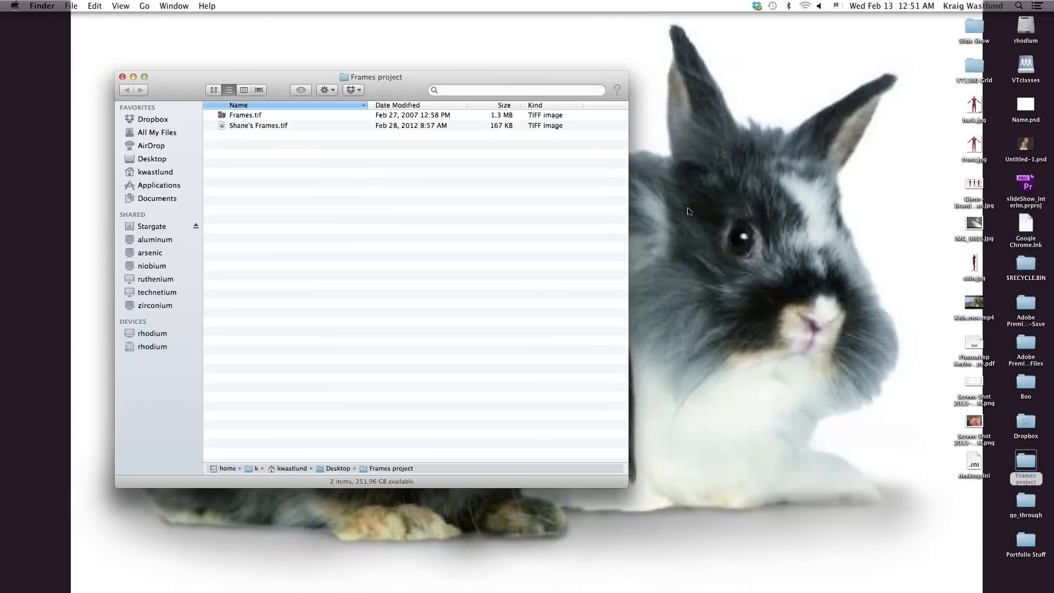
click(248, 127)
double_click(246, 125)
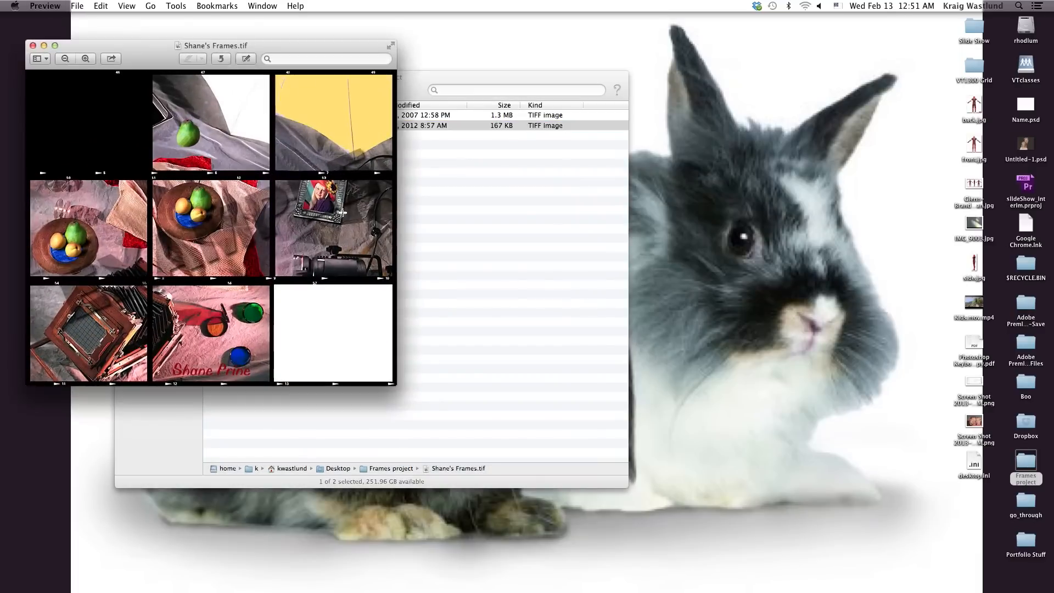
drag(260, 54, 568, 48)
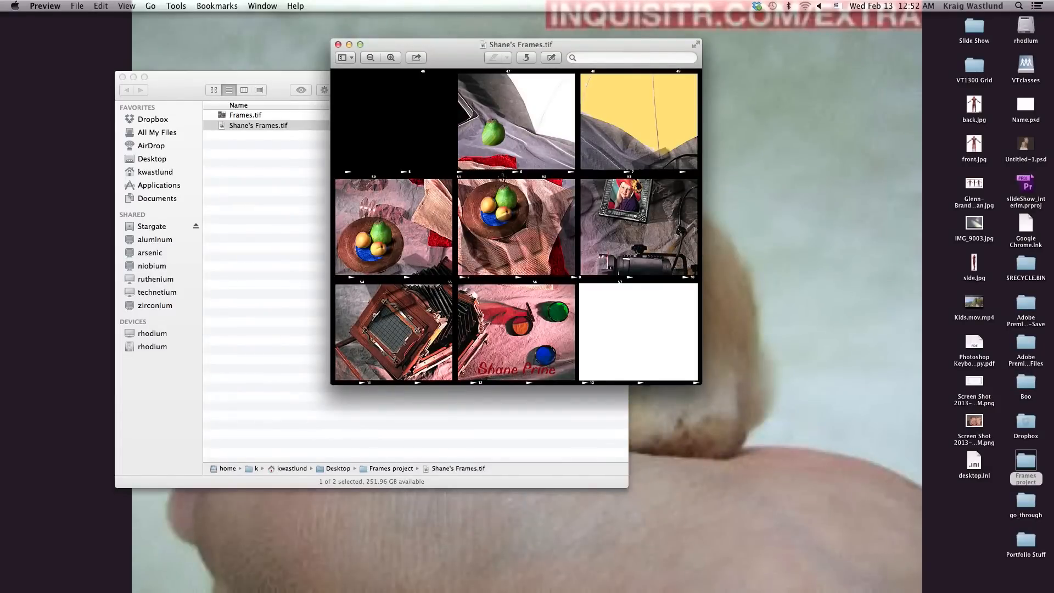
key(super+m)
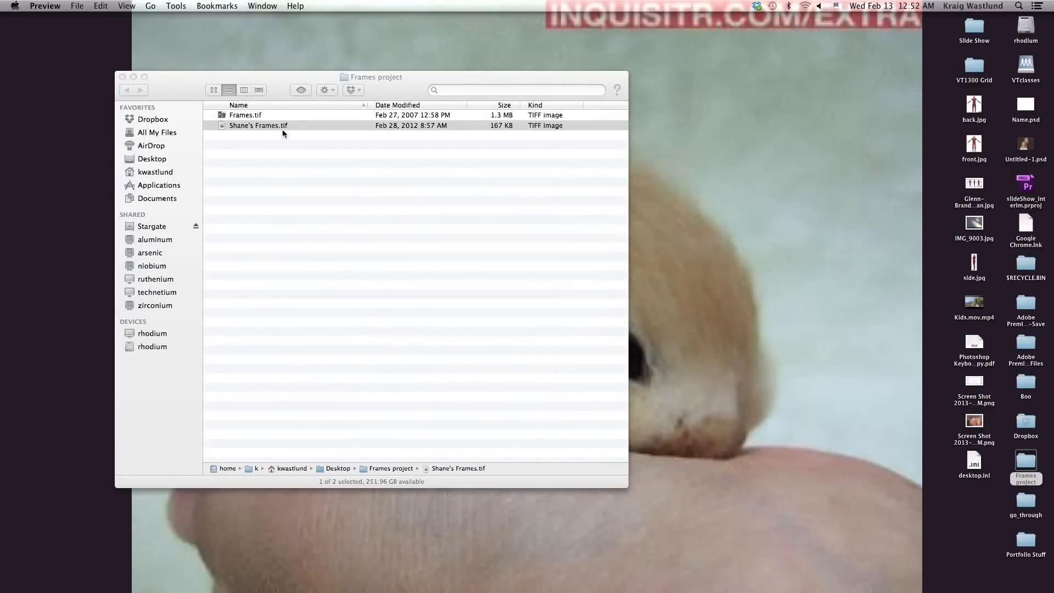
Open Frames.tif with Adobe Photoshop CS6.app and decline the Help Improve invitation.
drag(419, 83, 519, 75)
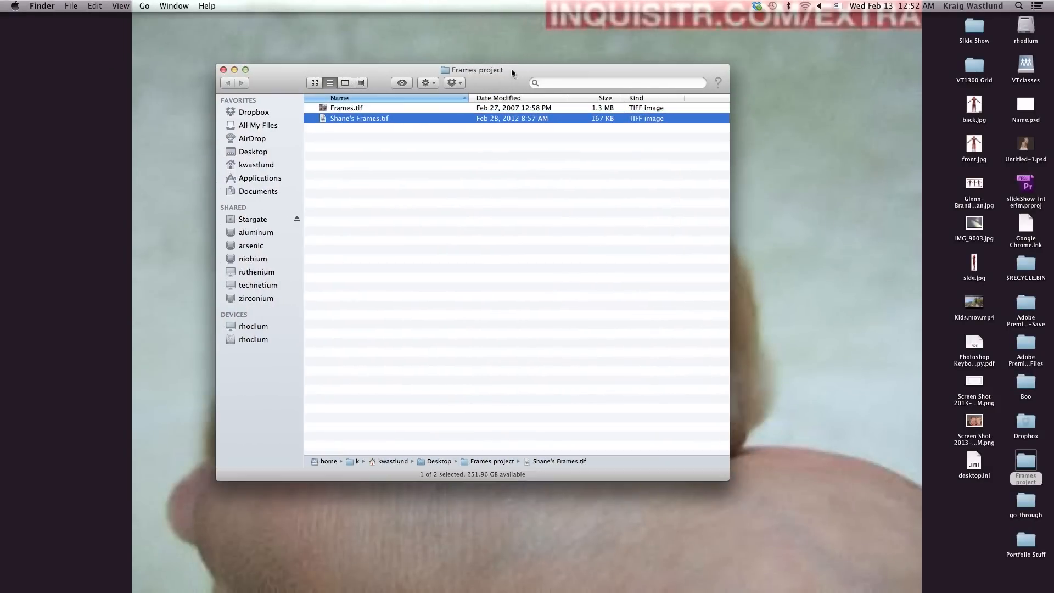
click(331, 108)
right_click(337, 110)
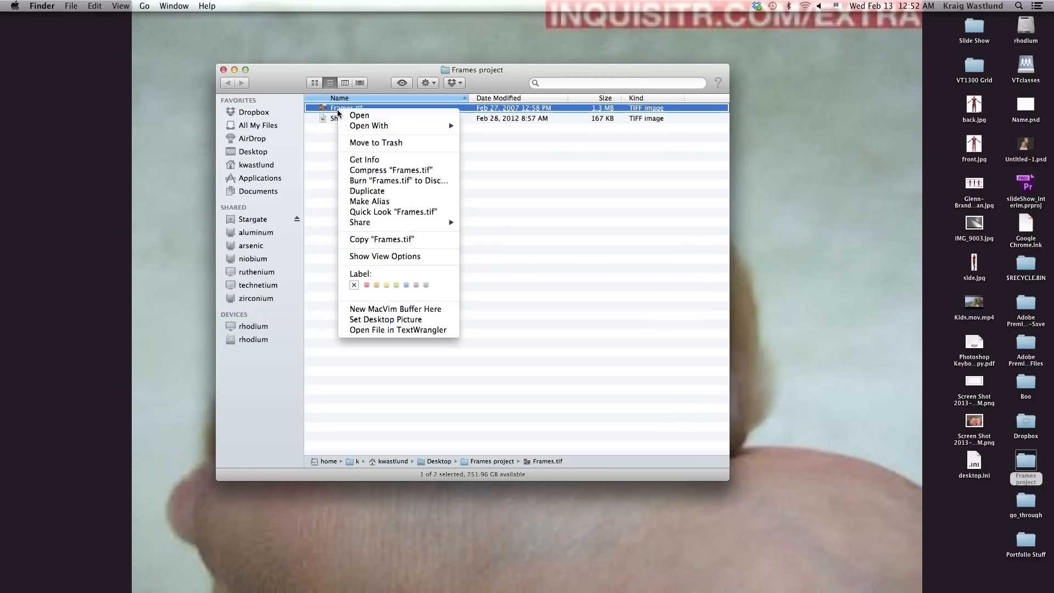
mouse_move(417, 127)
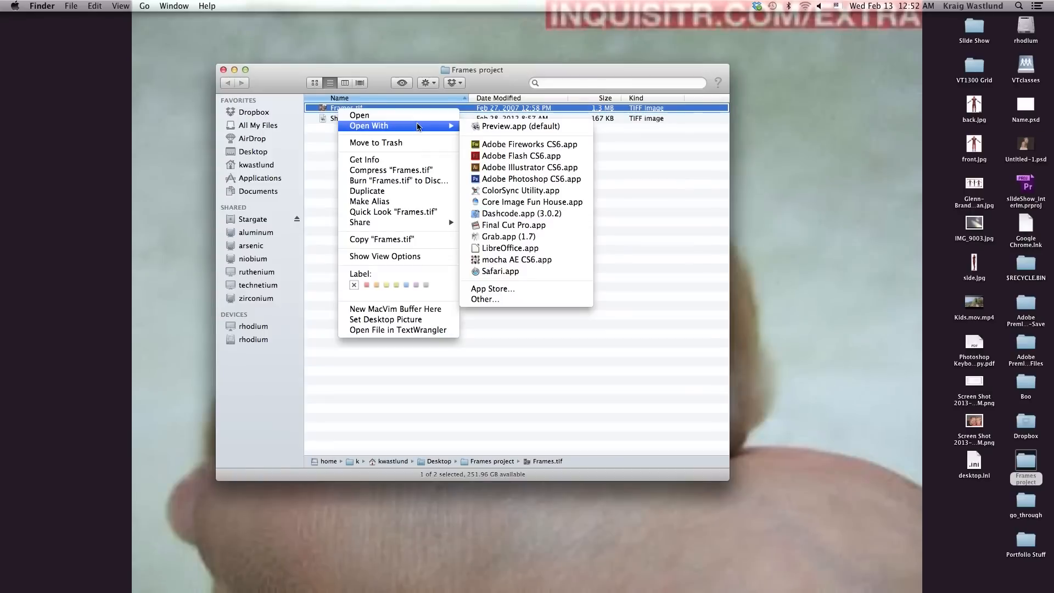
click(519, 179)
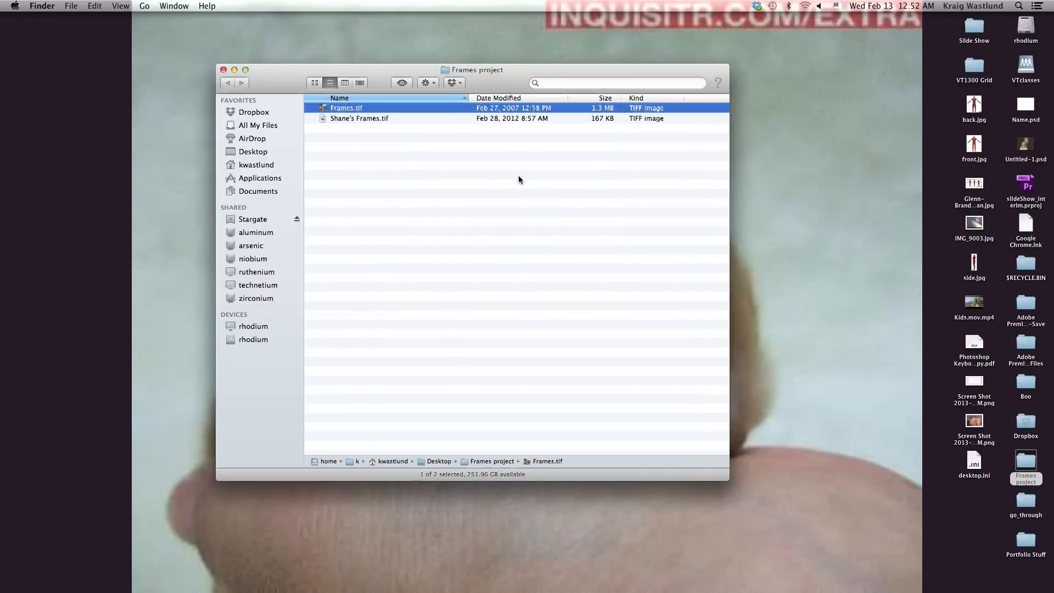
click(557, 251)
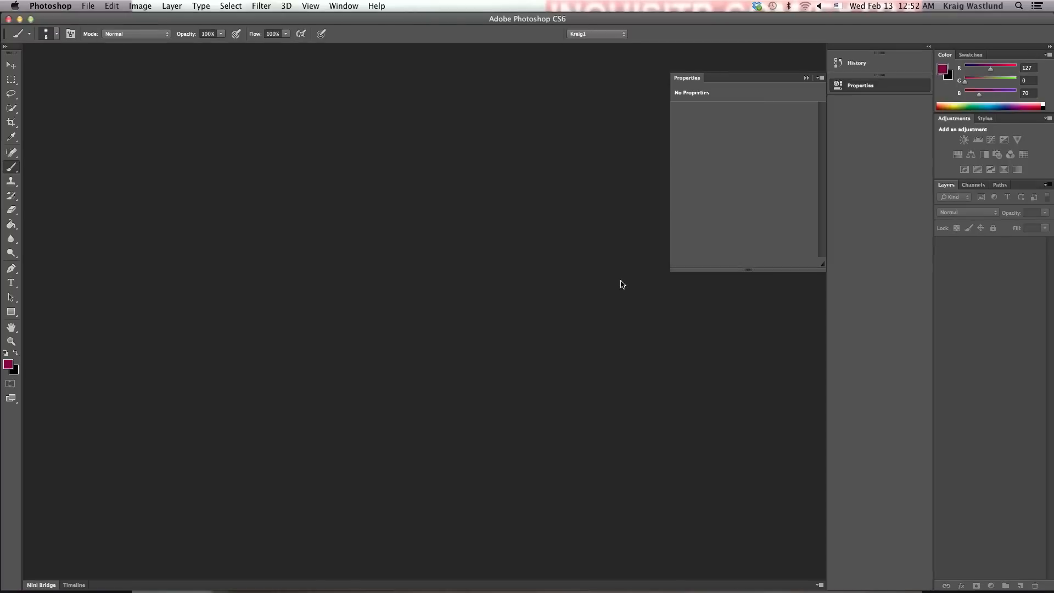
Open Frames.tif through File > Open and zoom in on the nine-photo grid.
click(867, 86)
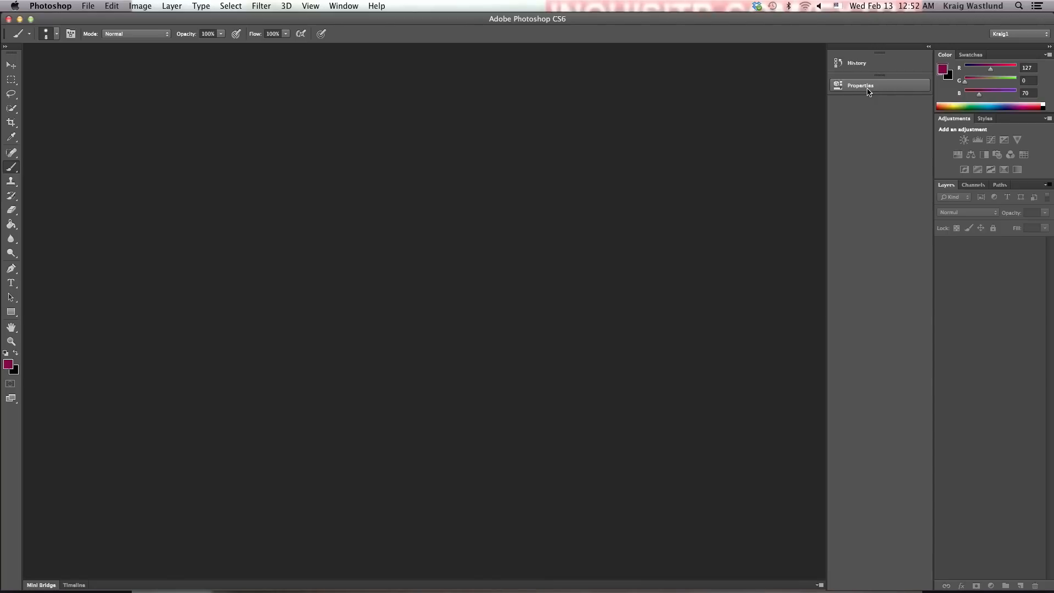
click(89, 6)
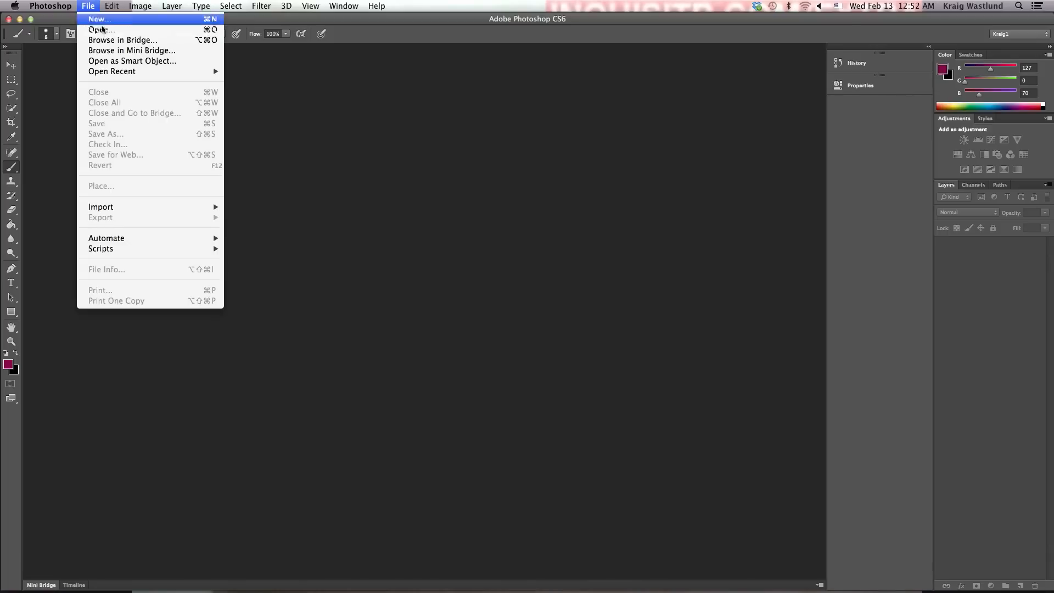
click(112, 30)
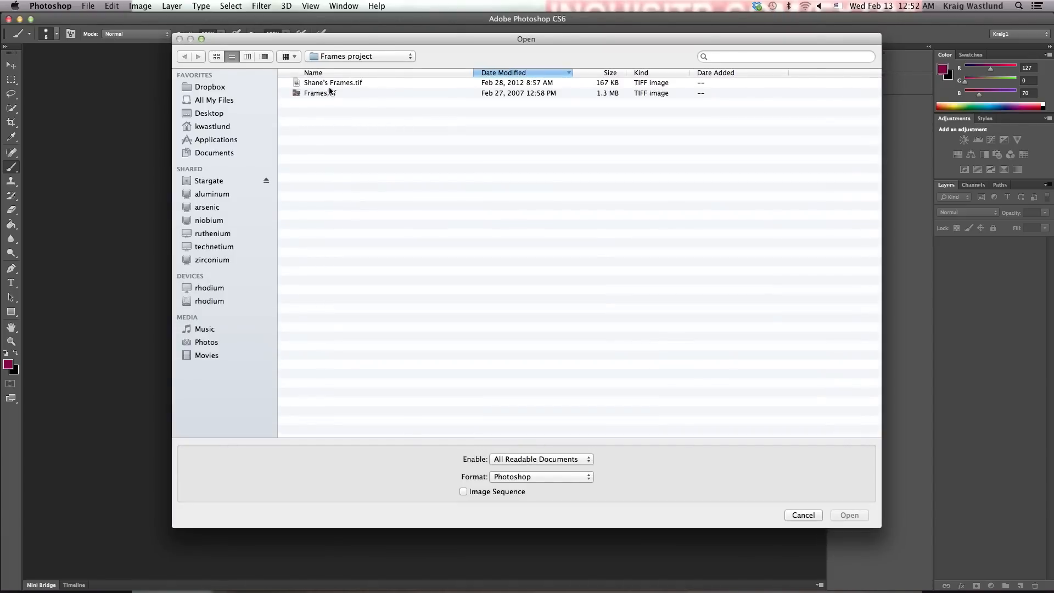
click(326, 93)
click(850, 515)
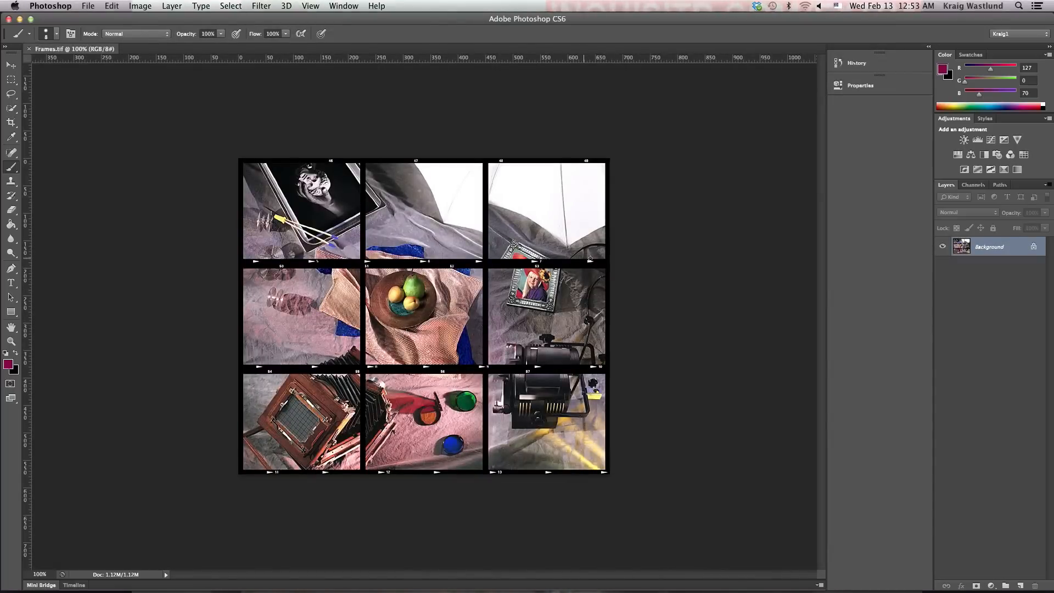
key(super+equal)
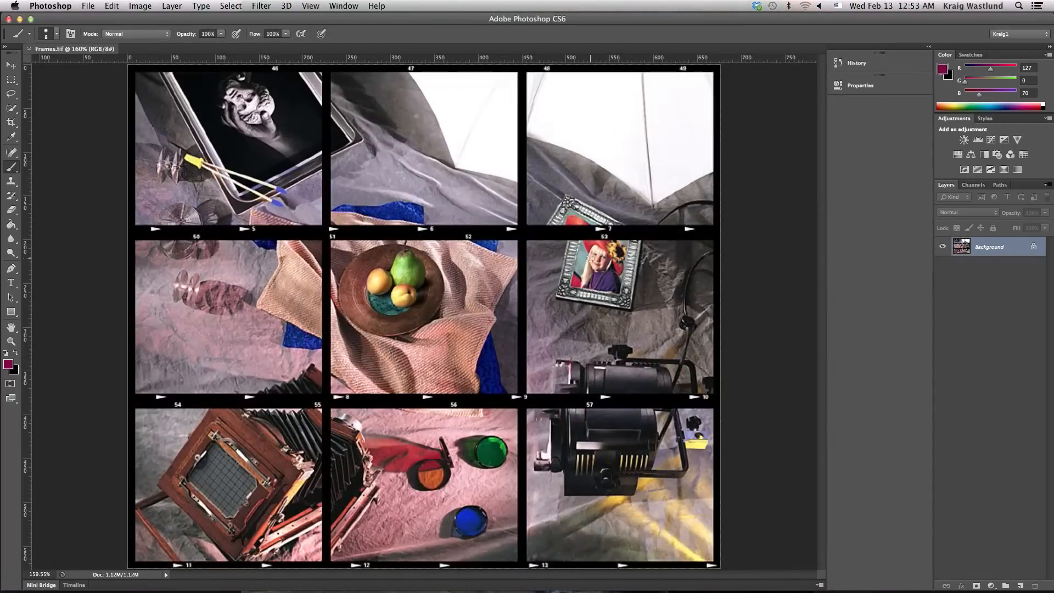
Save the image in Photoshop format as Frames.psd in the Frames project folder.
click(88, 5)
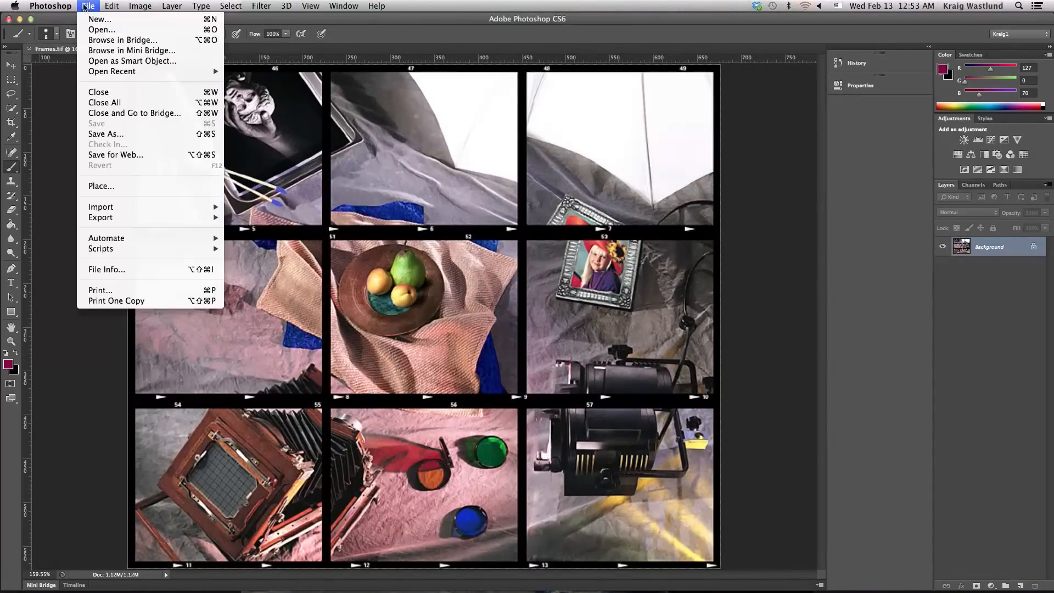
click(115, 139)
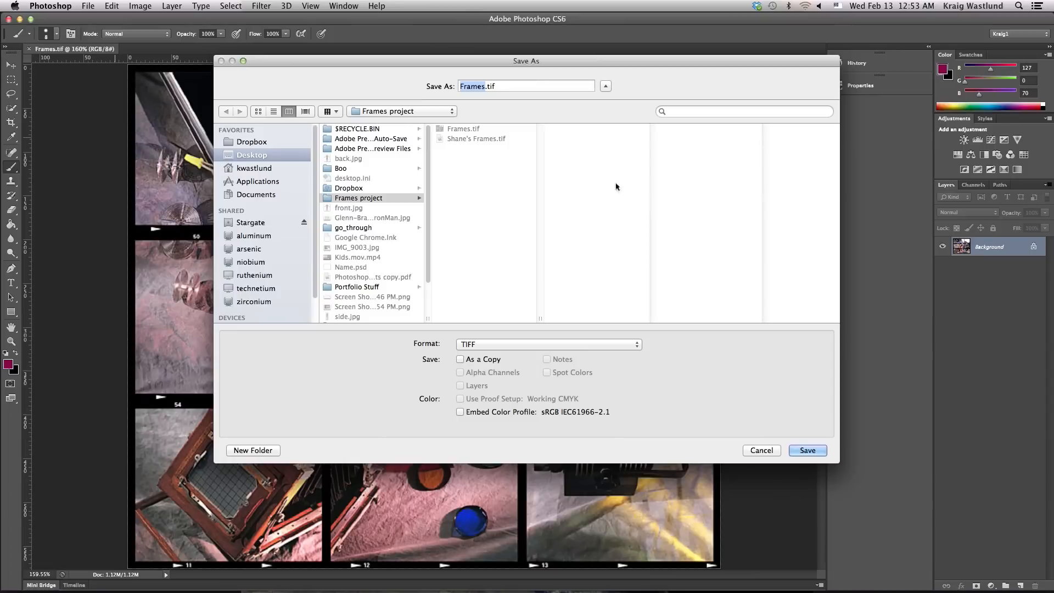
click(560, 344)
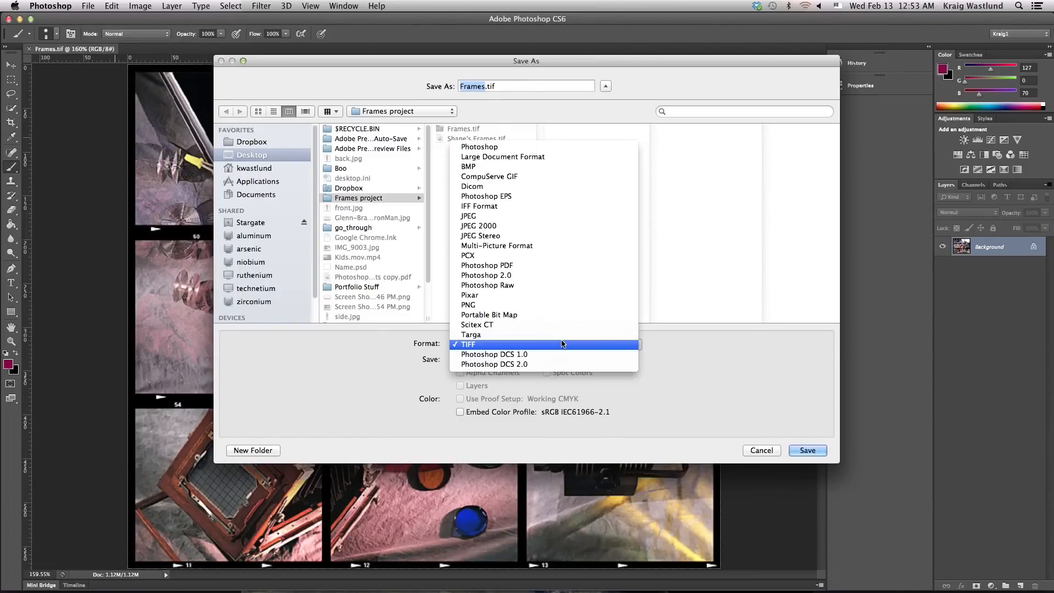
click(498, 148)
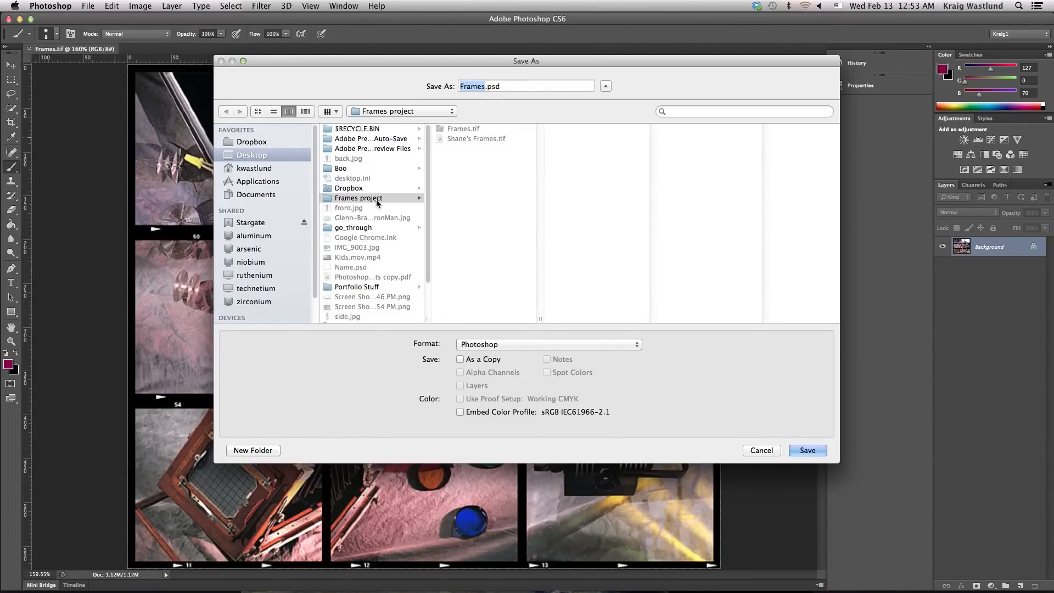
click(810, 454)
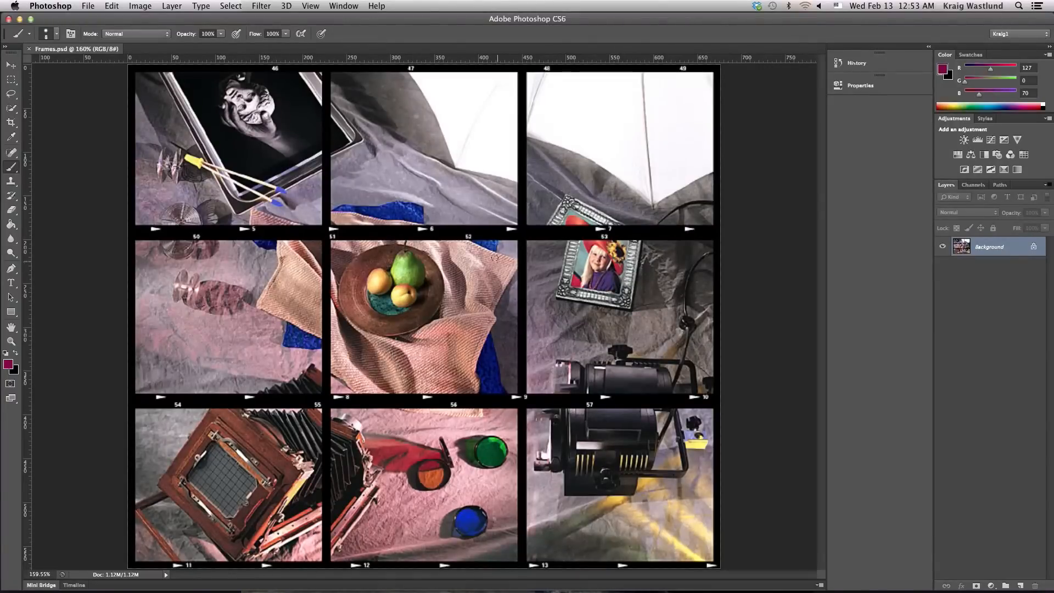
Zoom to about 1230% on the middle-left photo's blue cloth patch, briefly trying Scrubby Zoom.
key(z)
drag(256, 296, 358, 366)
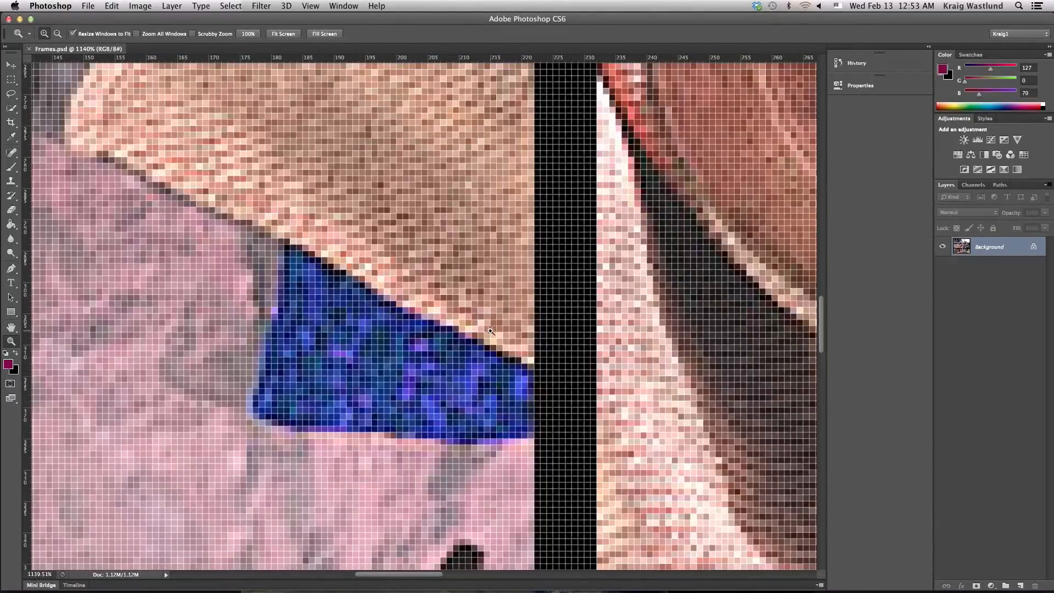
scroll(447, 336, down, 3)
scroll(447, 336, left, 2)
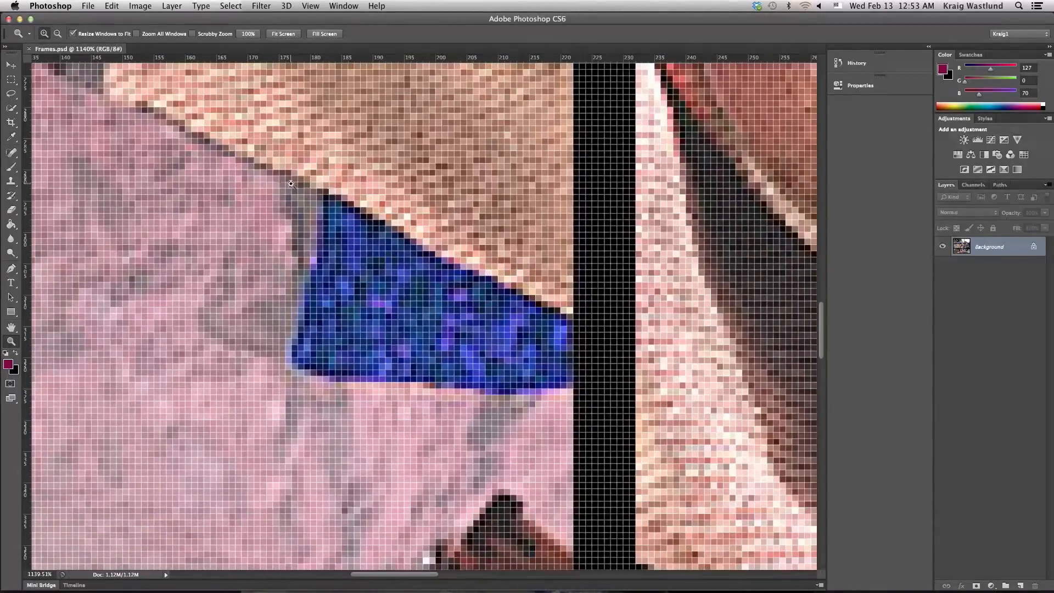
click(191, 34)
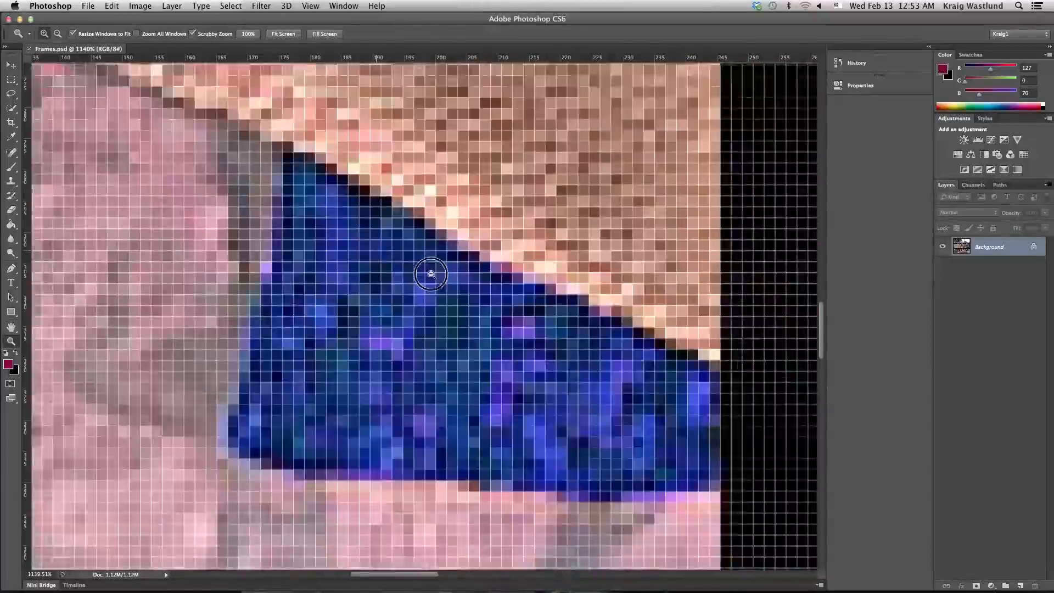
drag(430, 274, 387, 264)
click(191, 33)
drag(269, 160, 579, 398)
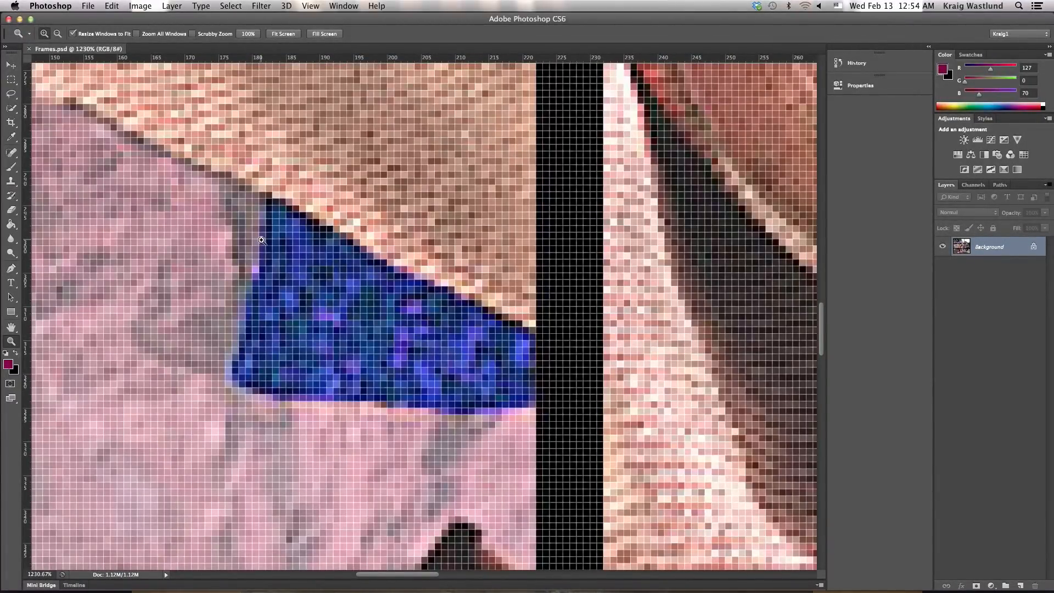
Convert the locked Background into a normal layer named 'background'.
double_click(984, 248)
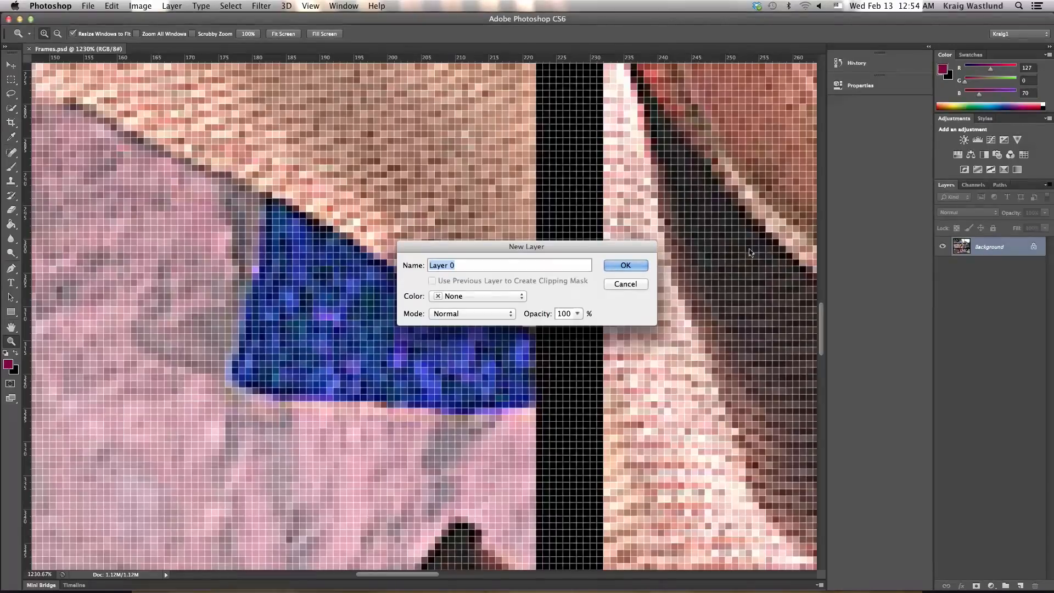
text(background)
key(Return)
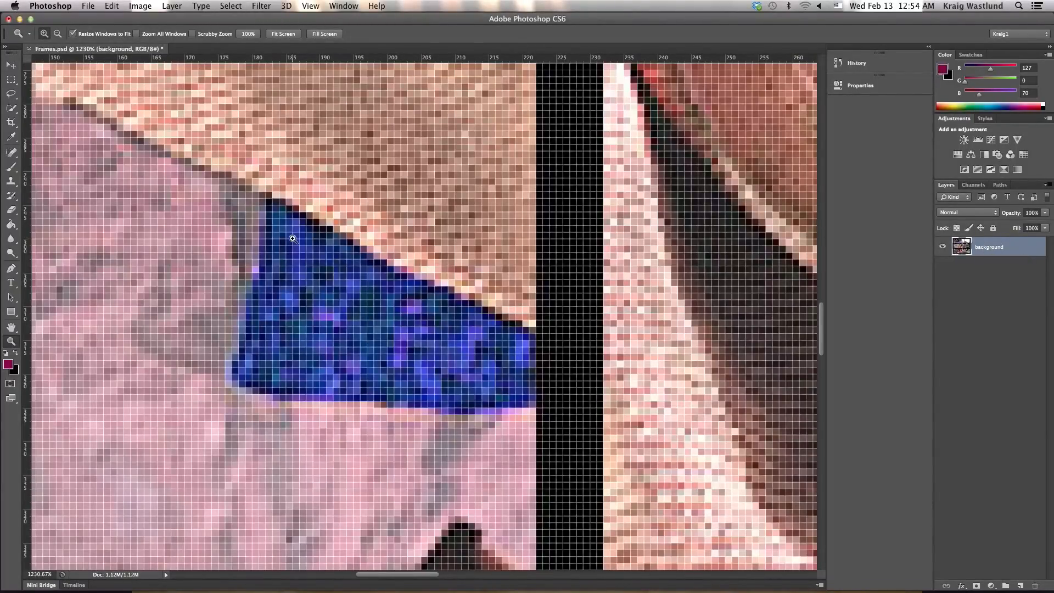
Quick-select the blue cloth patch with a small brush, Alt-subtracting stray areas along its edges.
click(14, 112)
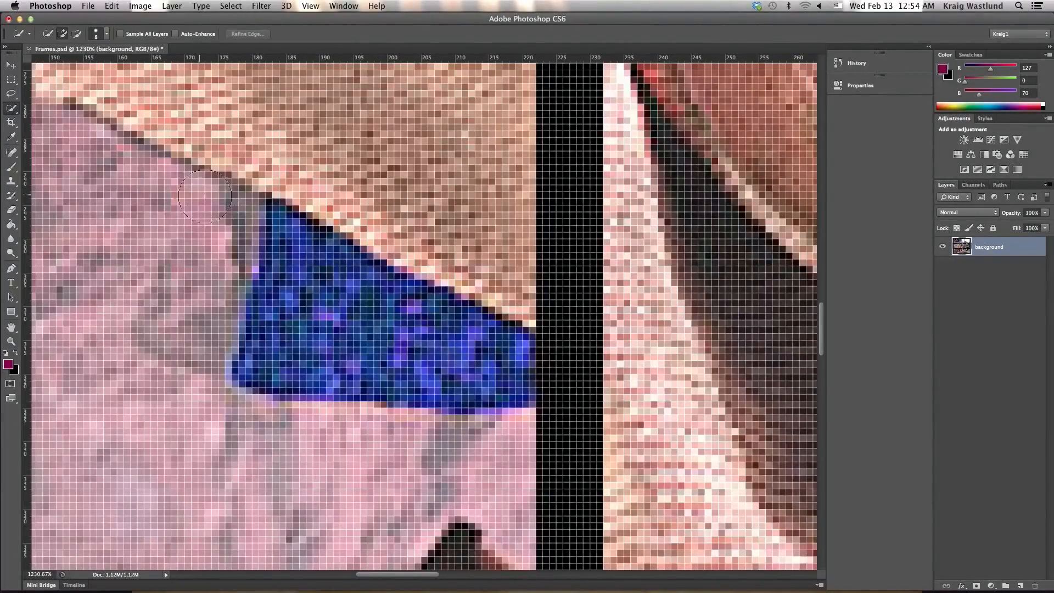
click(11, 108)
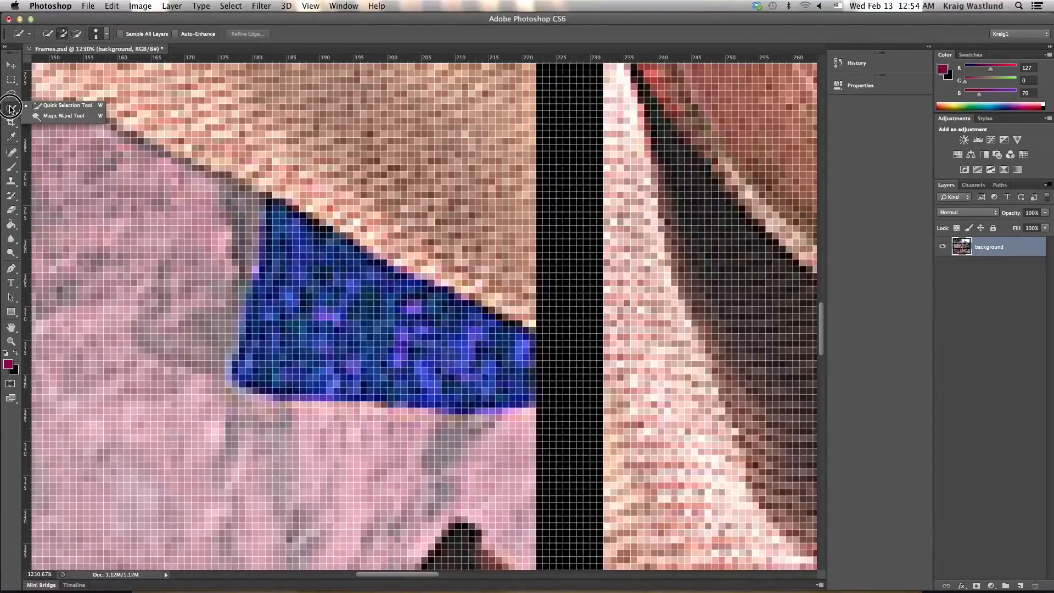
click(56, 110)
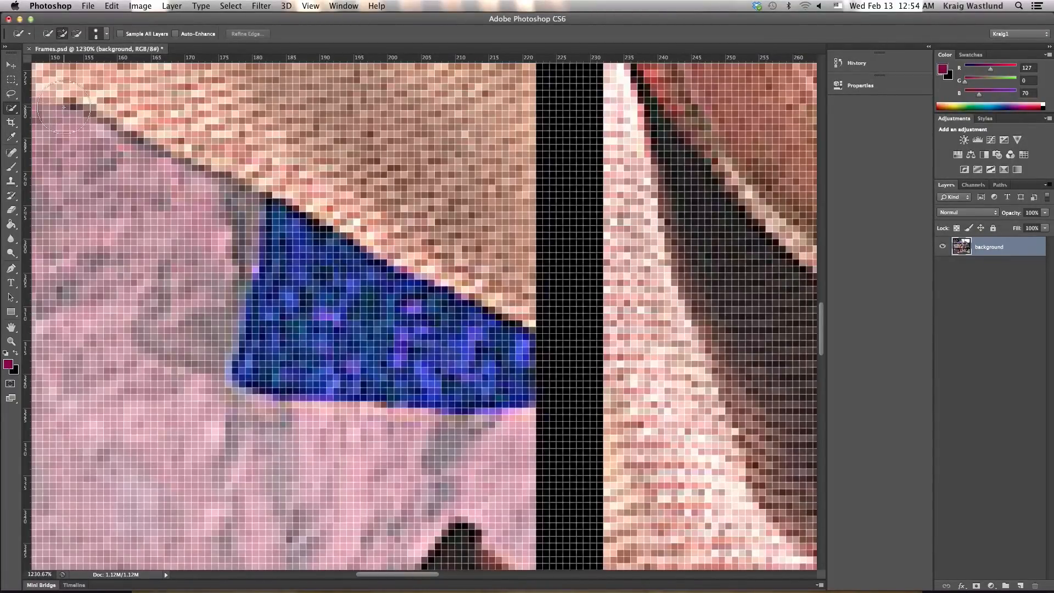
key(bracketleft)
key(bracketleft)
key(bracketright)
key(bracketleft)
drag(411, 363, 414, 363)
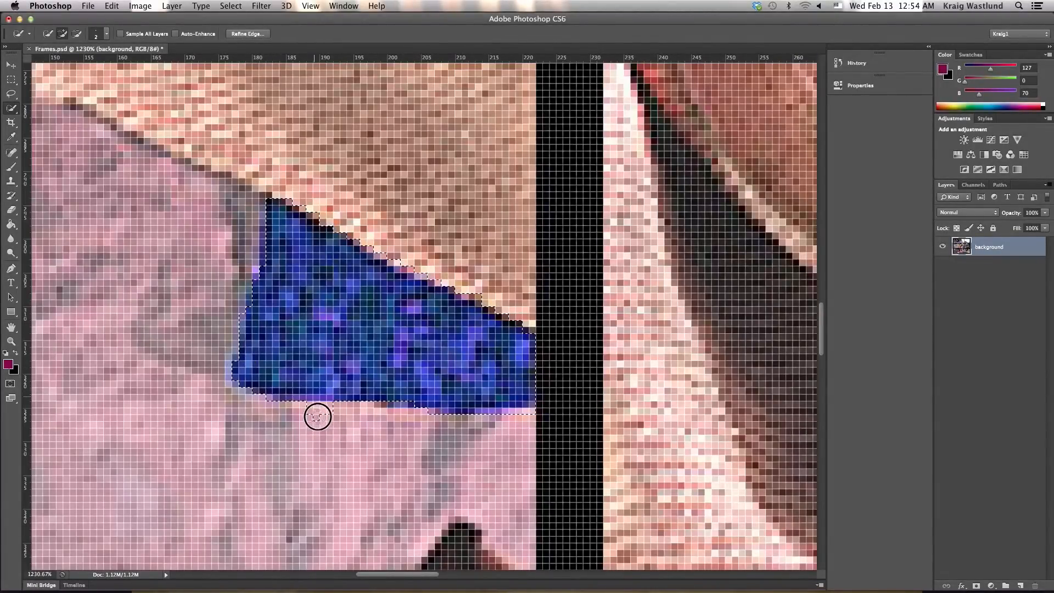
key(alt)
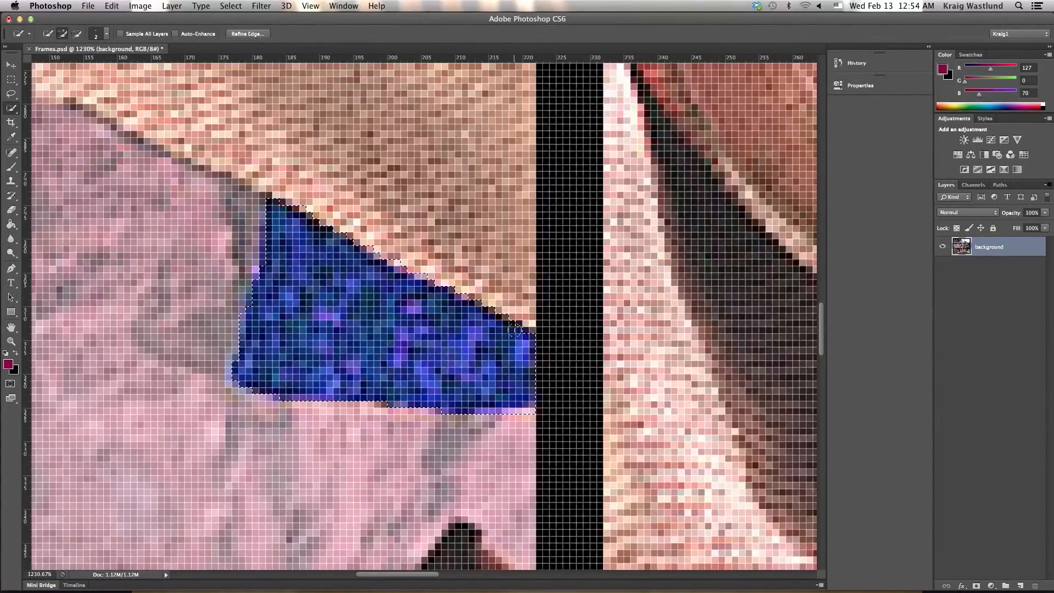
drag(305, 268, 267, 257)
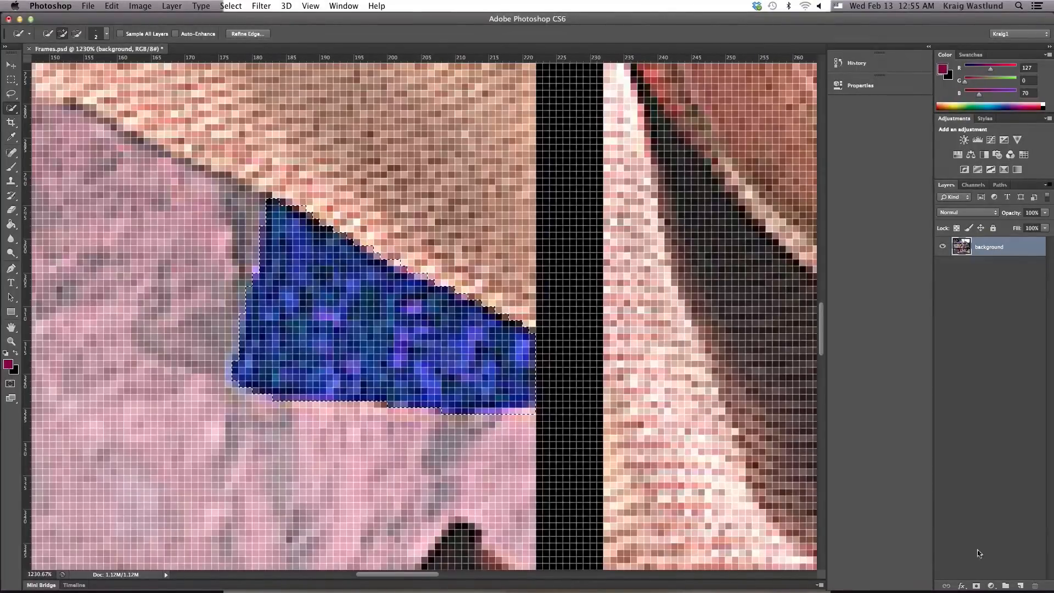
Add a Hue/Saturation layer on the patch: Hue +141, Saturation +20, Lightness -34.
click(991, 586)
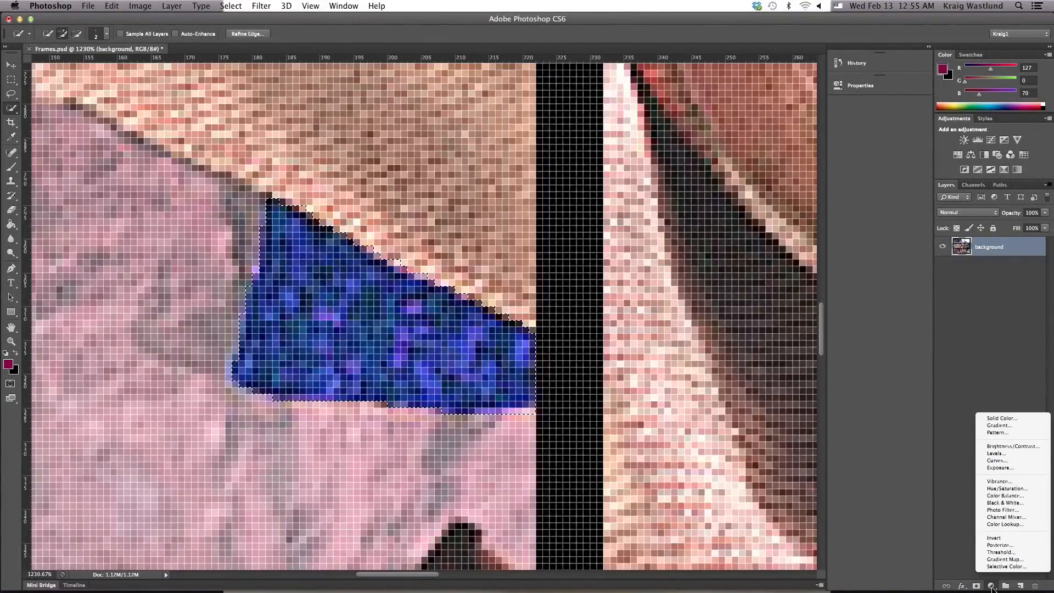
click(1010, 489)
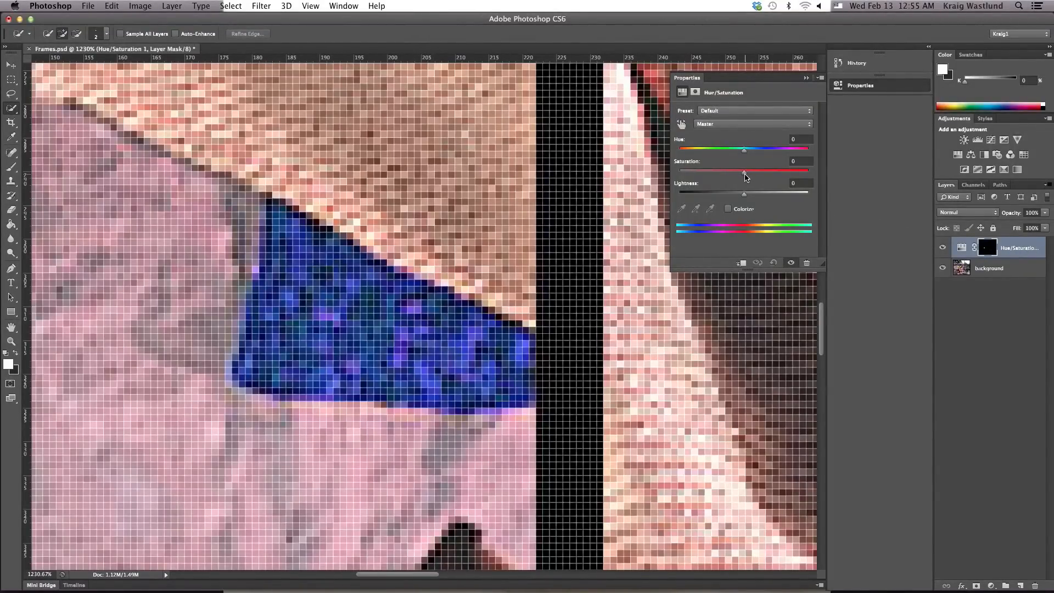
drag(744, 151, 799, 155)
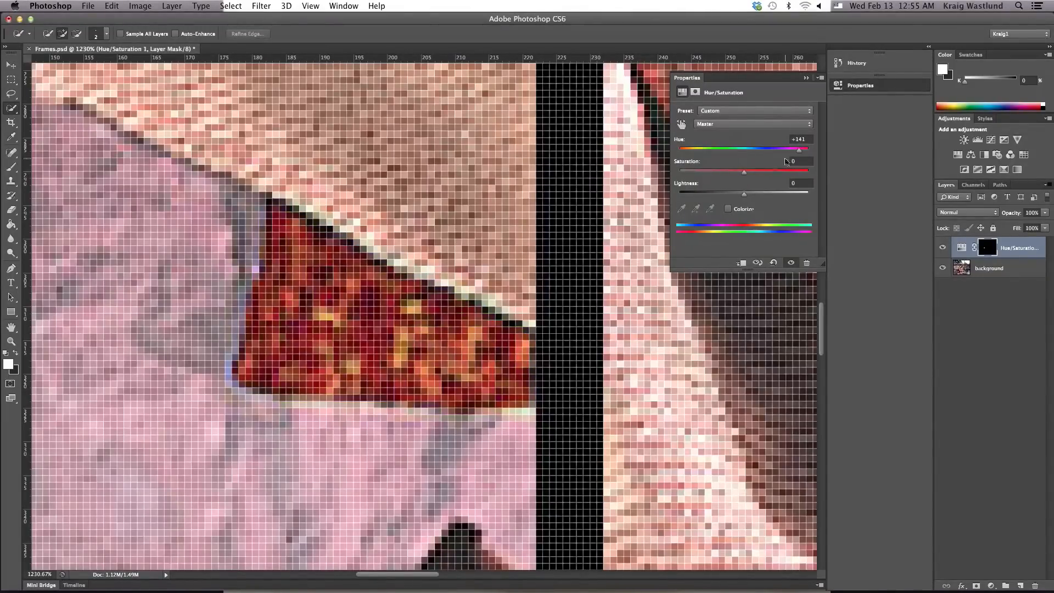
drag(744, 174, 731, 193)
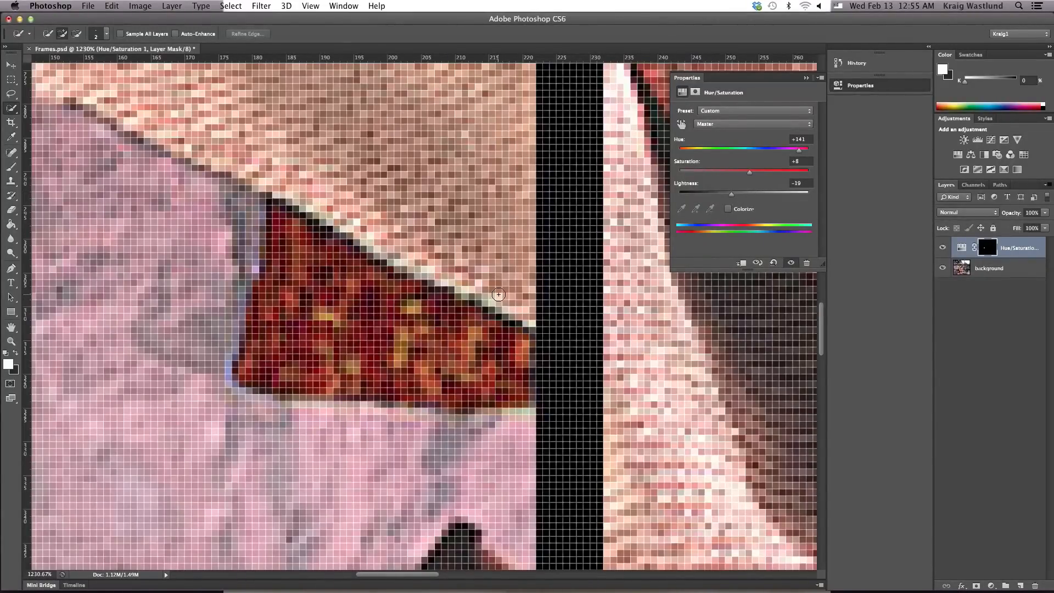
key(super+0)
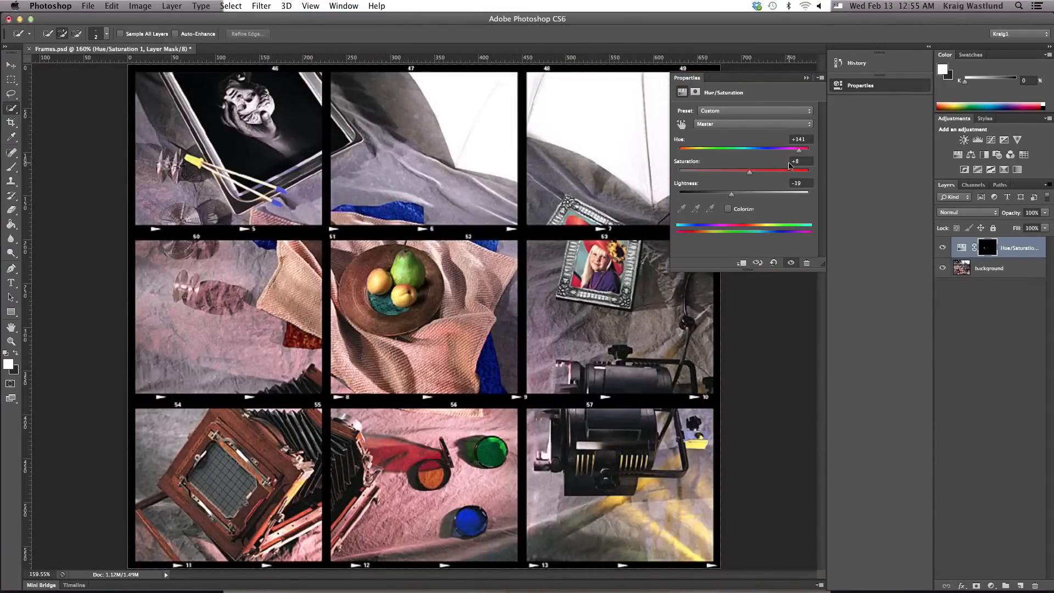
drag(733, 194, 757, 172)
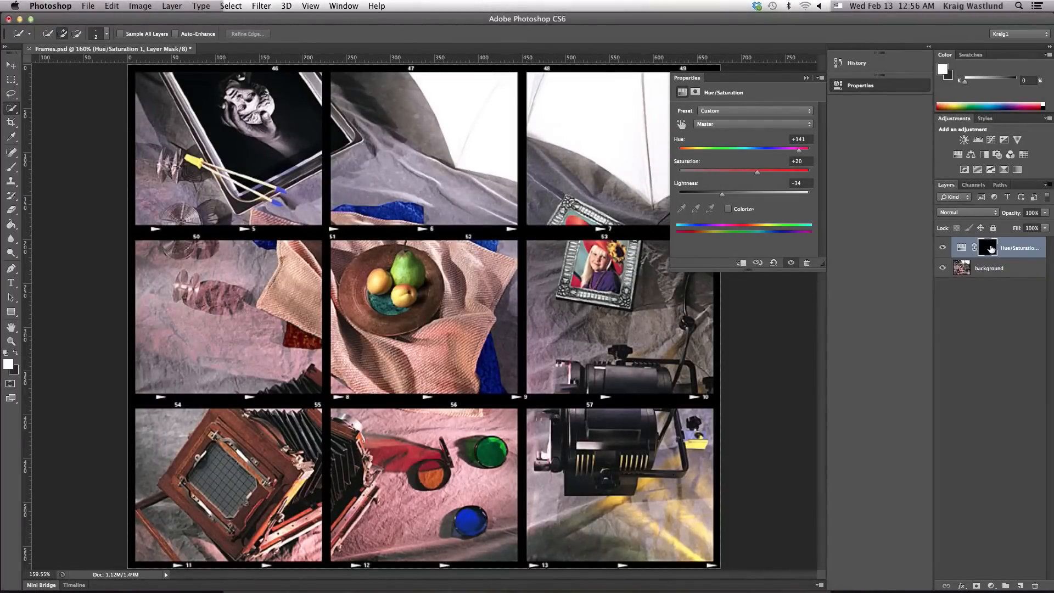
Brush the adjustment mask over the top-middle photo's blue cloth to turn it red.
click(988, 284)
click(991, 248)
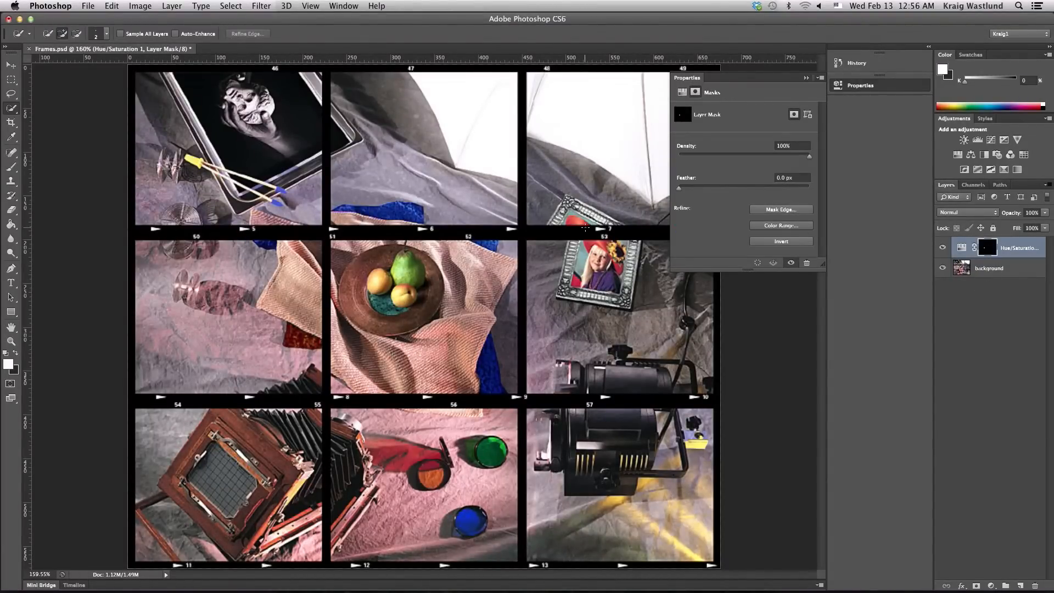
key(b)
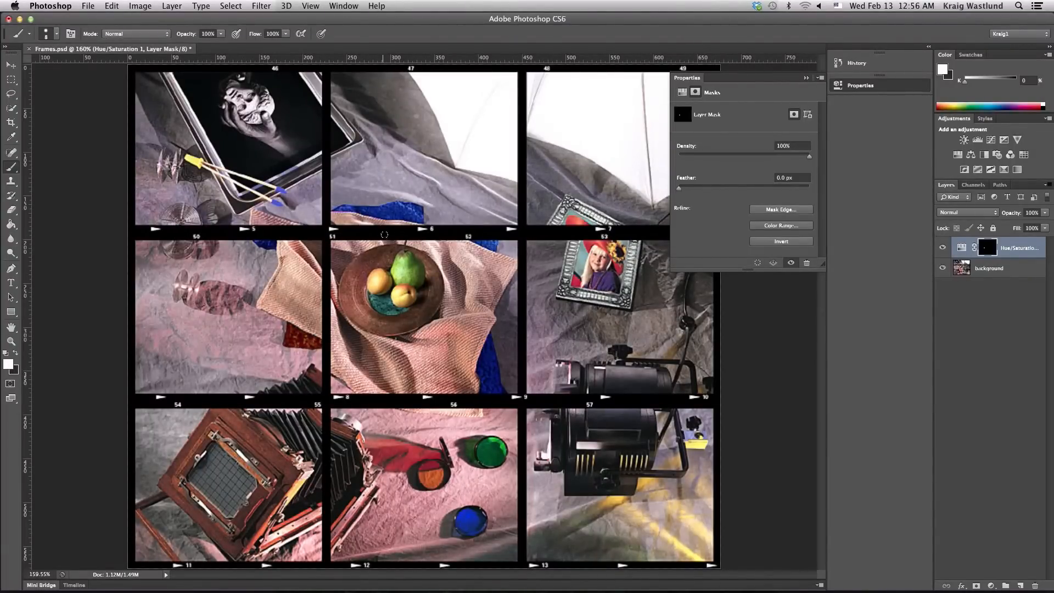
mouse_move(406, 212)
mouse_down()
mouse_move(385, 211)
mouse_move(410, 211)
mouse_move(366, 186)
mouse_move(352, 192)
mouse_move(421, 190)
mouse_move(385, 198)
mouse_up()
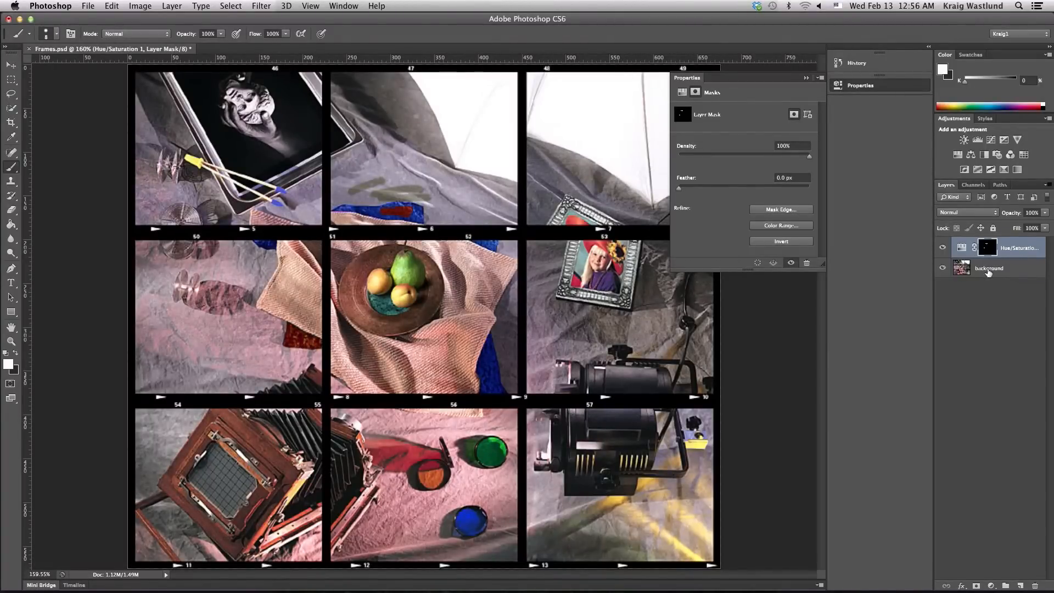
Toggle the Hue/Saturation 1 layer off and on to compare, then show the History panel.
click(942, 249)
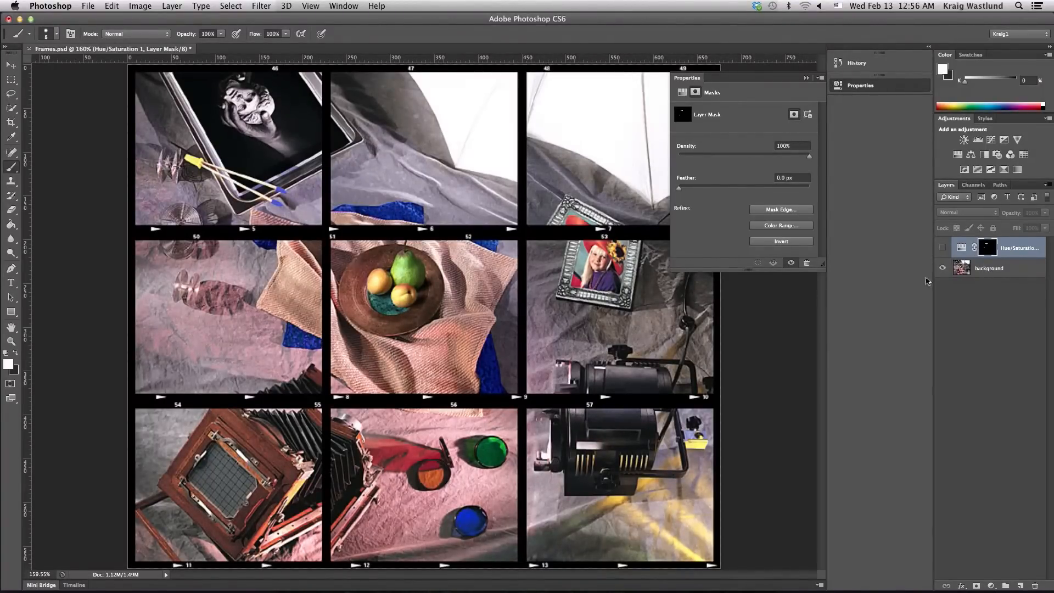
click(943, 248)
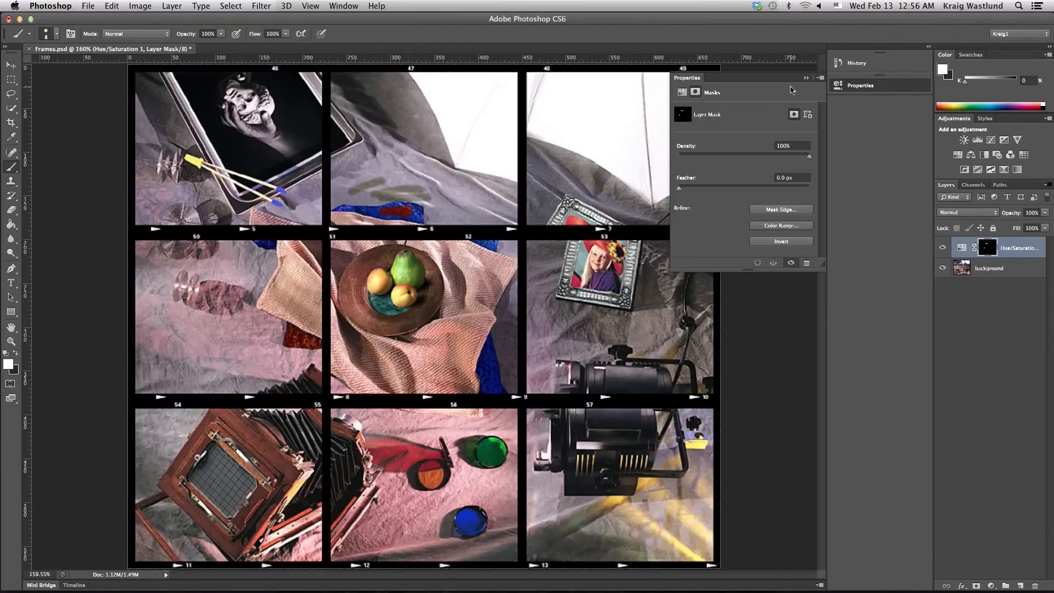
click(855, 64)
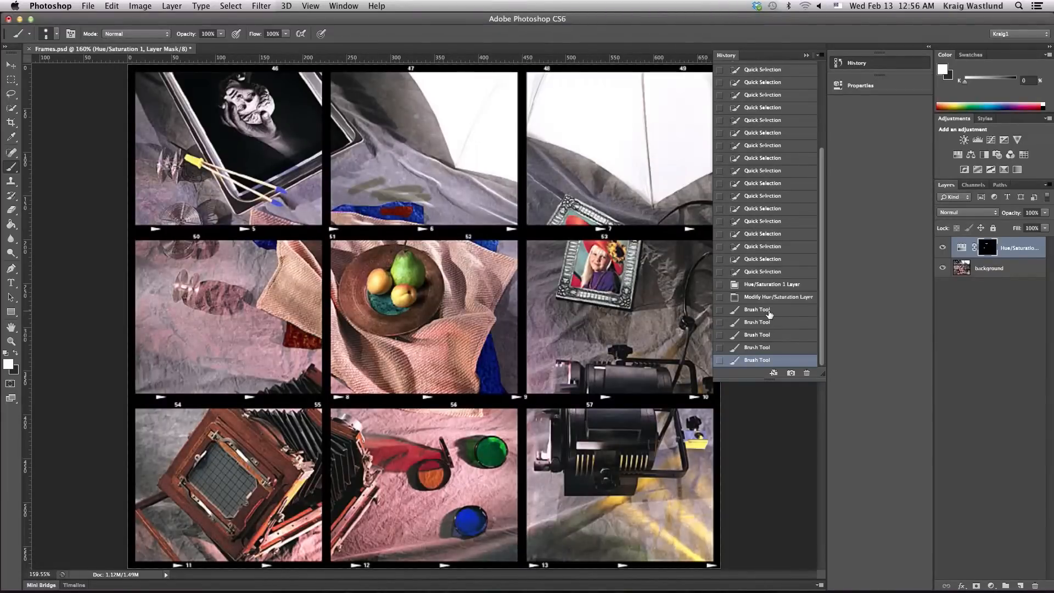
Step back in History to before the olive streaks and zoom onto the top-middle photo's blue cloth.
click(769, 311)
click(763, 299)
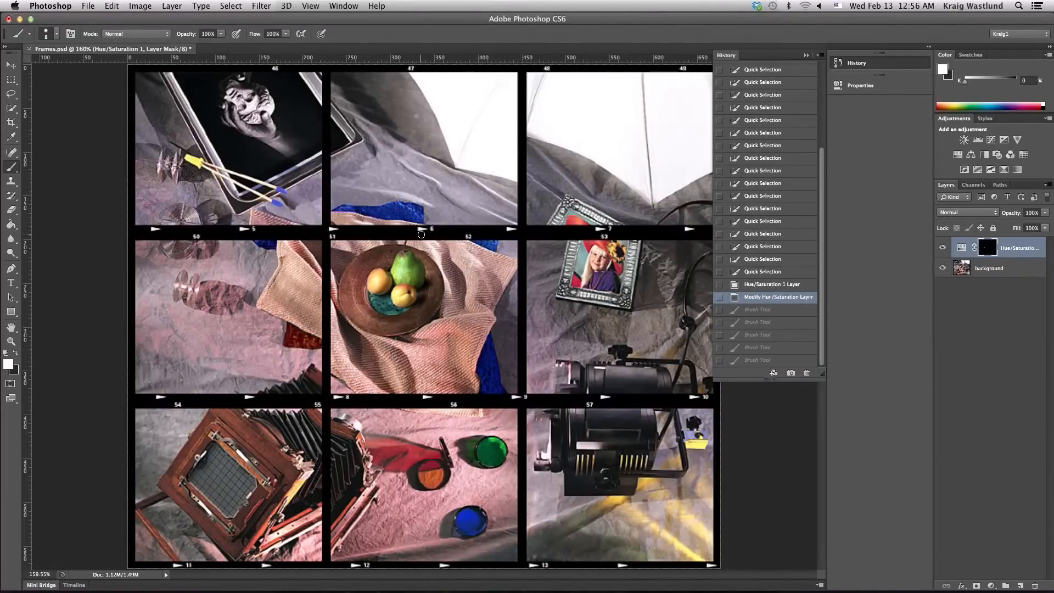
key(z)
drag(316, 178, 463, 249)
Paint red over the blue cloth on the mask, dabbing a smaller brush into its lower-right corner.
key(b)
mouse_move(525, 289)
mouse_down()
mouse_move(408, 306)
mouse_move(513, 317)
mouse_move(503, 324)
mouse_move(384, 322)
mouse_move(507, 329)
mouse_move(590, 352)
mouse_up()
key(bracketleft)
key(bracketleft)
key(bracketleft)
drag(591, 353, 595, 358)
click(595, 358)
click(595, 360)
click(596, 361)
click(598, 362)
click(599, 363)
Paint red up the cloth's right edge with an even smaller brush, fit the grid, and switch to Preview.
key(bracketleft)
key(bracketleft)
key(bracketleft)
mouse_move(600, 361)
mouse_down()
mouse_move(600, 304)
mouse_move(597, 343)
mouse_move(599, 306)
mouse_move(573, 295)
mouse_move(587, 314)
mouse_up()
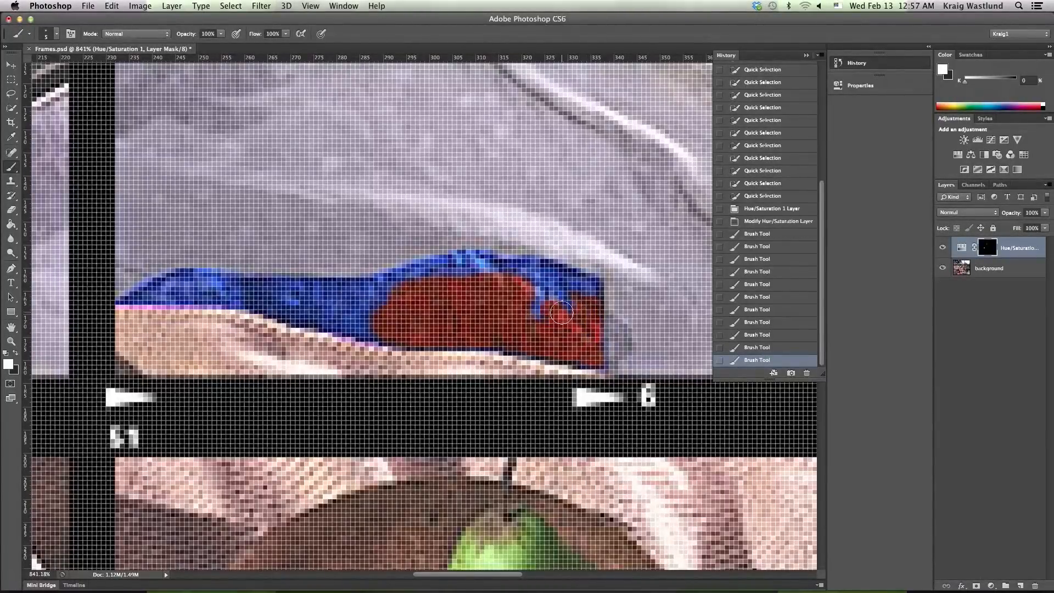
key(super+0)
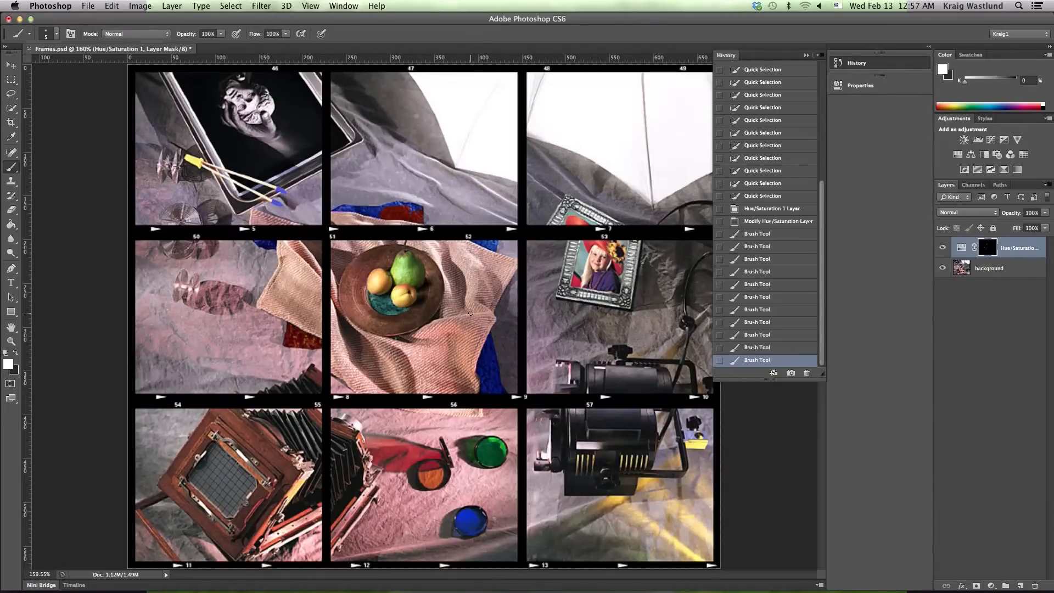
key(super+Tab)
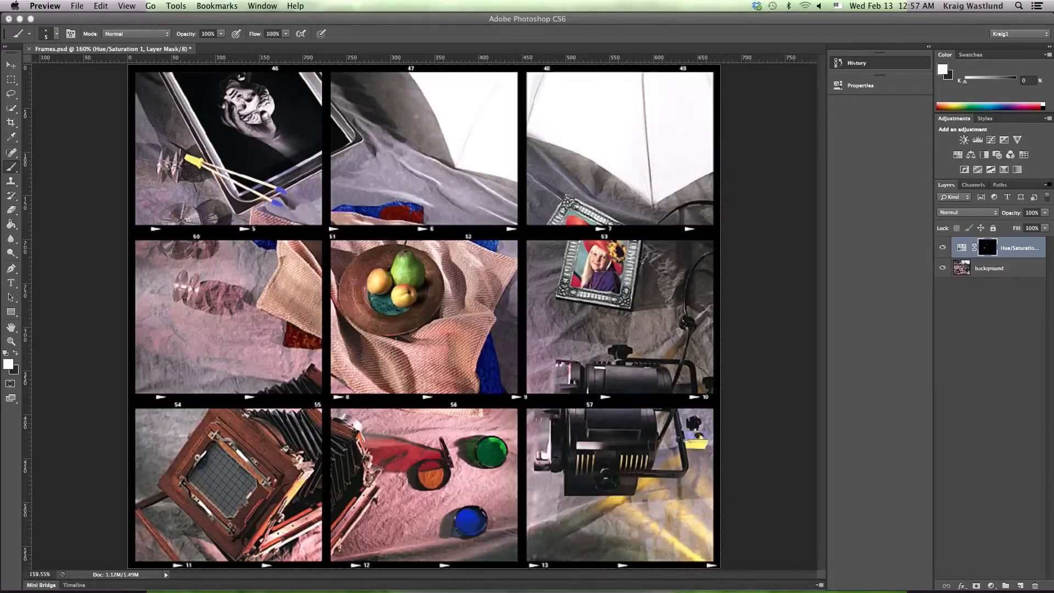
Move the reference frames image aside and off screen in Preview, then return to Photoshop.
drag(0, 176, 524, 112)
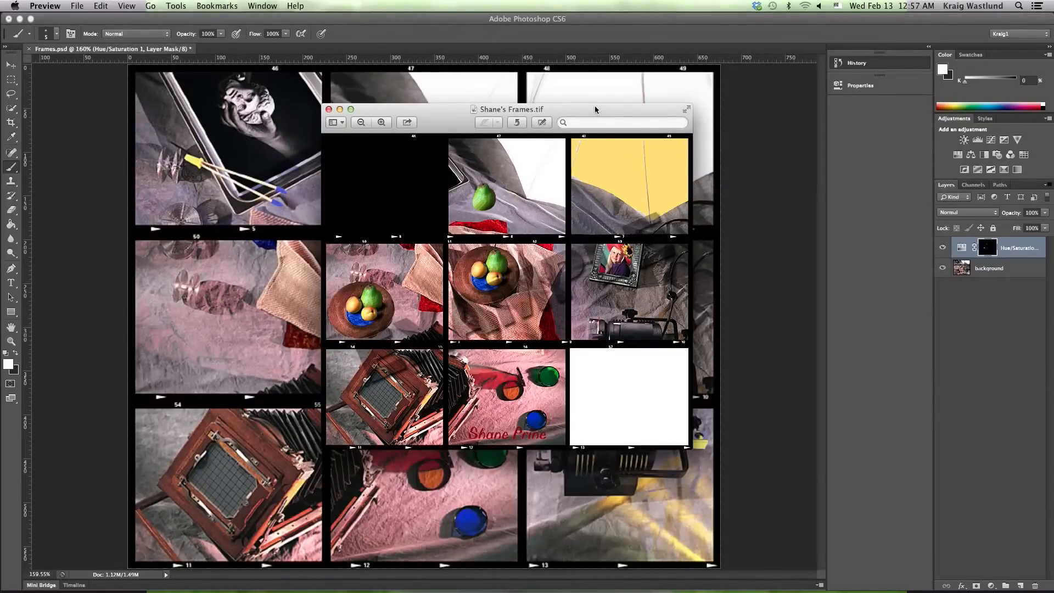
drag(597, 110, 424, 97)
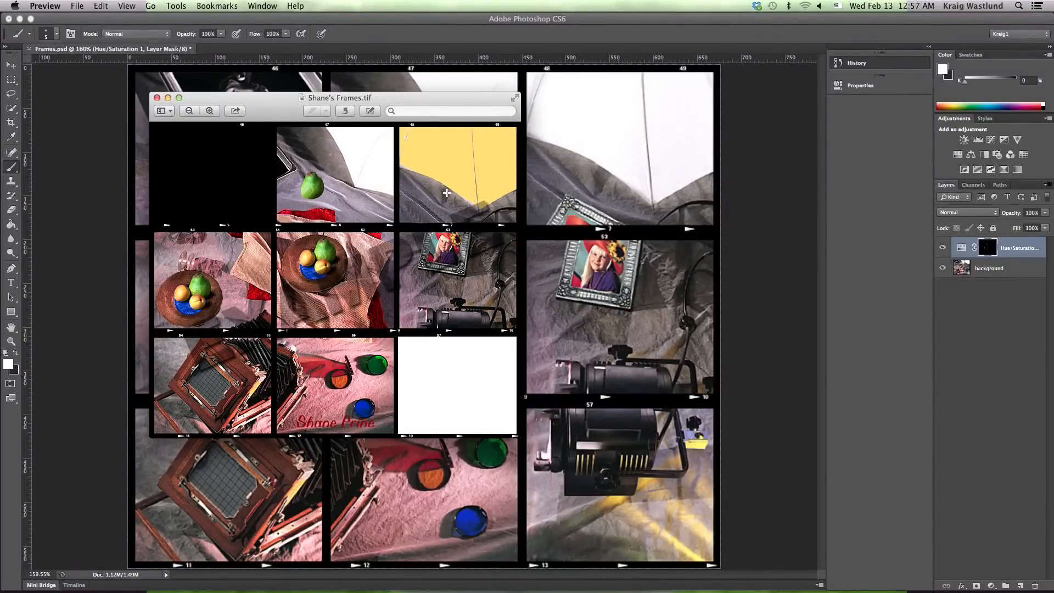
drag(387, 99, 0, 99)
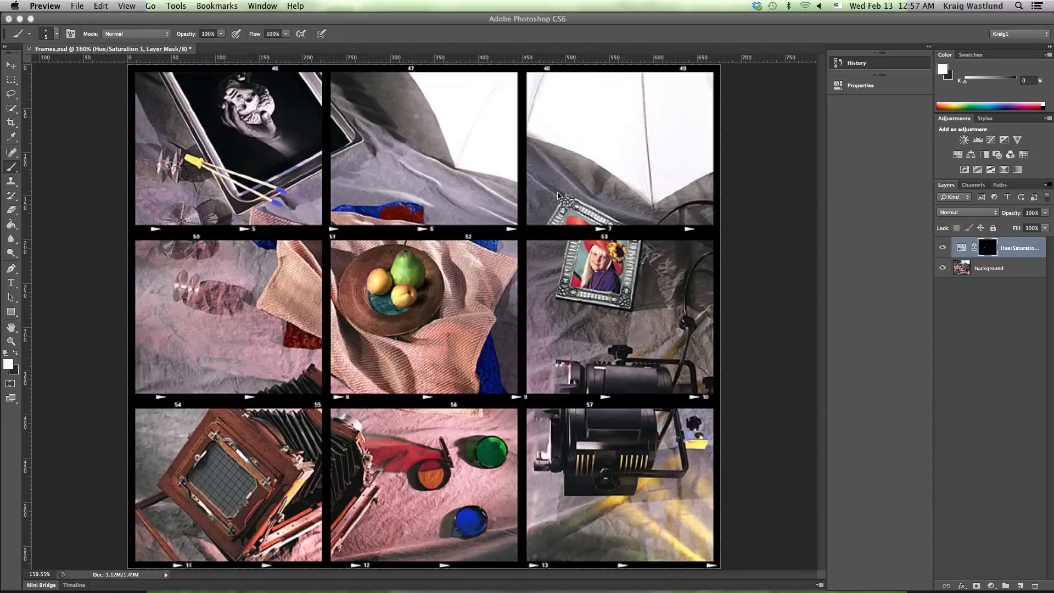
click(1020, 586)
Add Layer 1 above Hue/Saturation 1, collapse History, pick Clone Stamp, and keep Layer 1 active.
click(1020, 587)
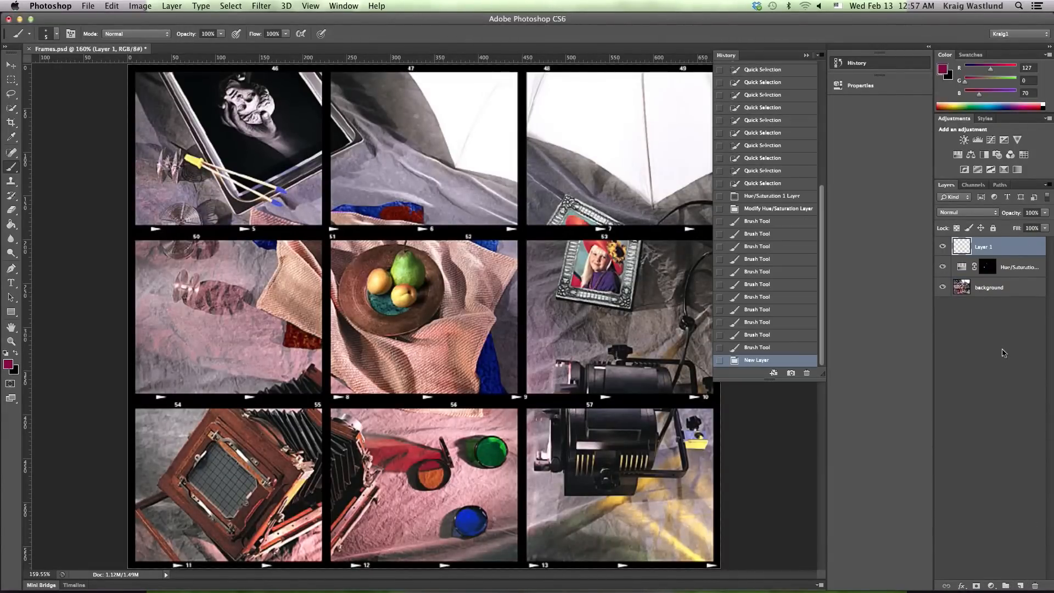
click(865, 66)
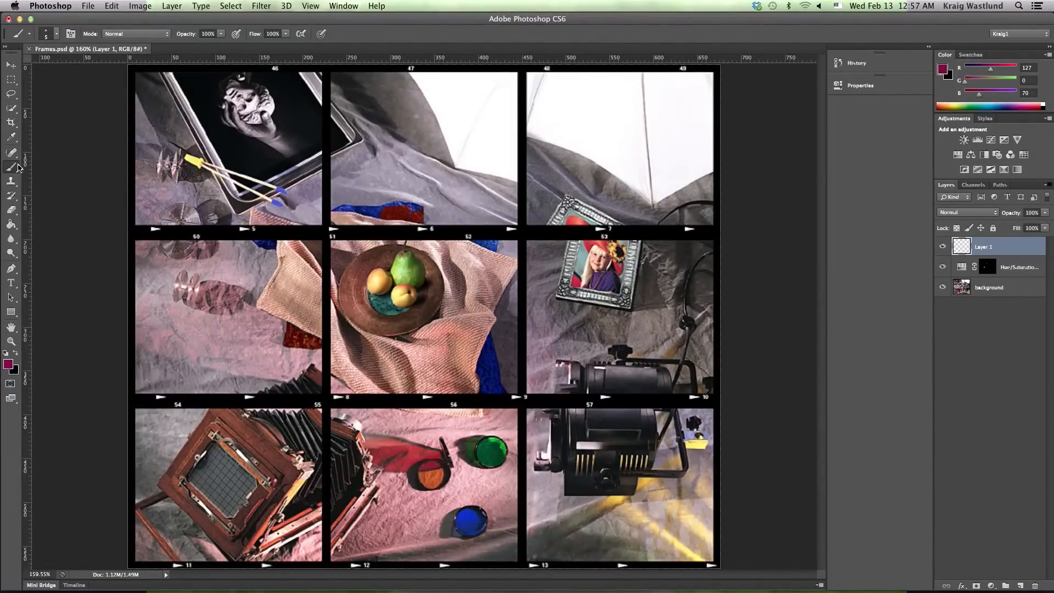
click(11, 183)
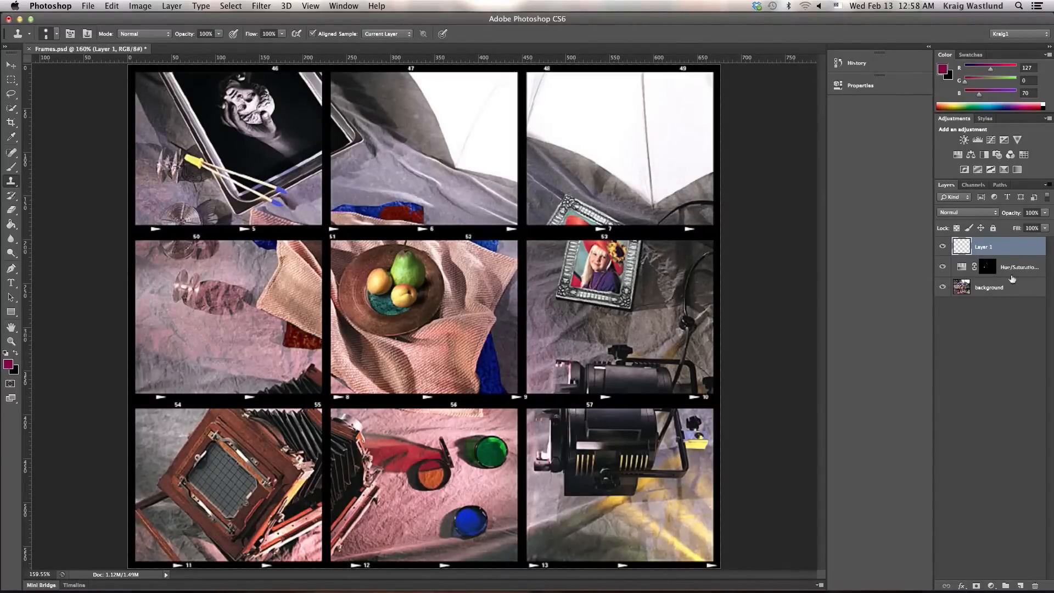
click(986, 291)
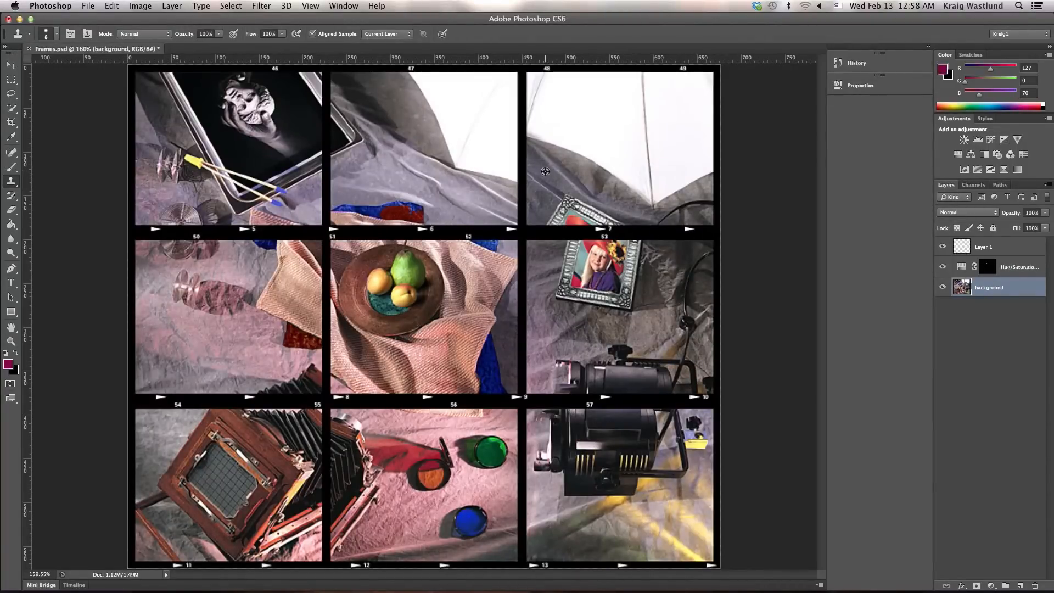
click(965, 249)
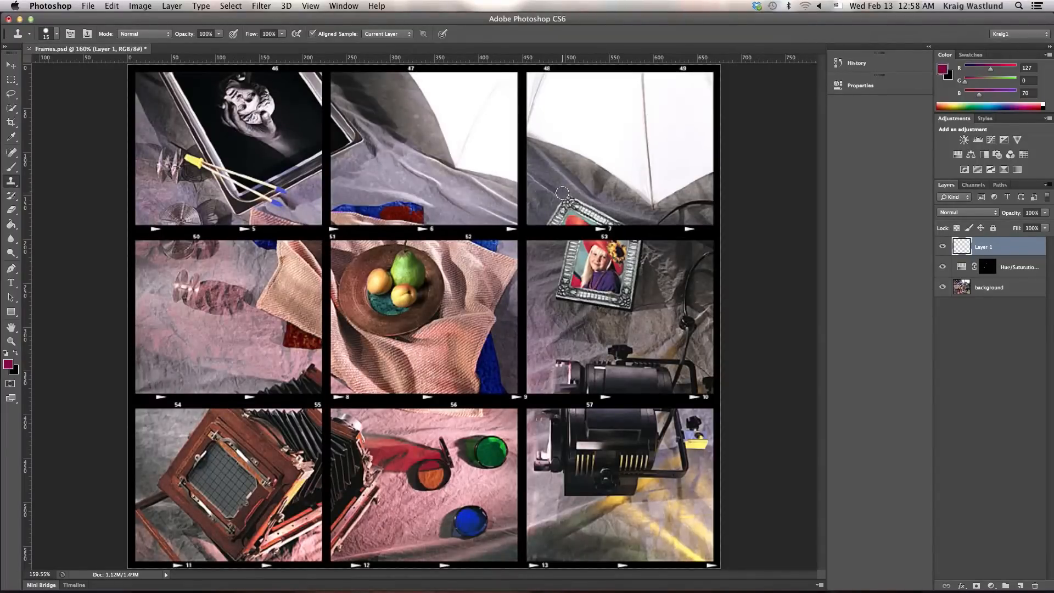
Rename Layer 1 to 'frame'.
double_click(986, 249)
key(BackSpace)
text(frame)
key(Return)
Try cloning cloth over the picture frame's top edge on the frame layer, then undo the stroke.
mouse_move(563, 194)
mouse_down()
mouse_move(593, 211)
mouse_move(560, 205)
mouse_move(597, 211)
mouse_up()
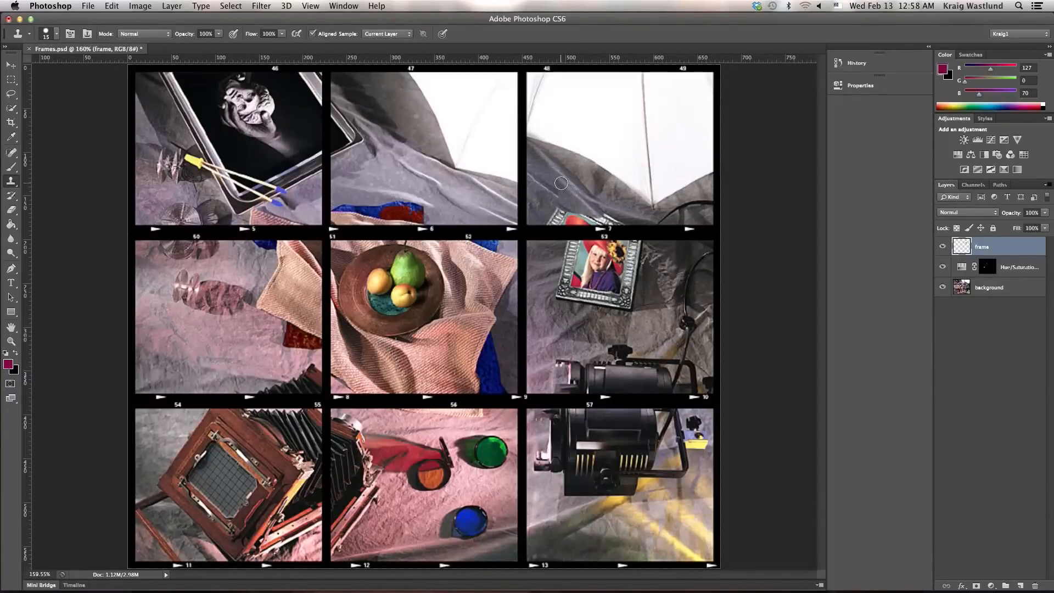
click(991, 291)
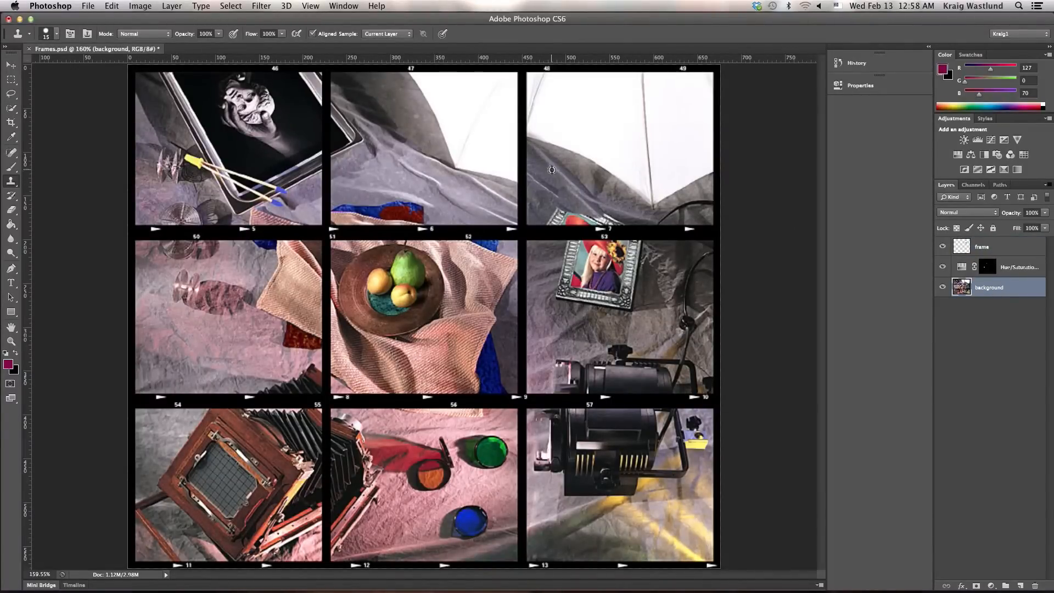
click(959, 248)
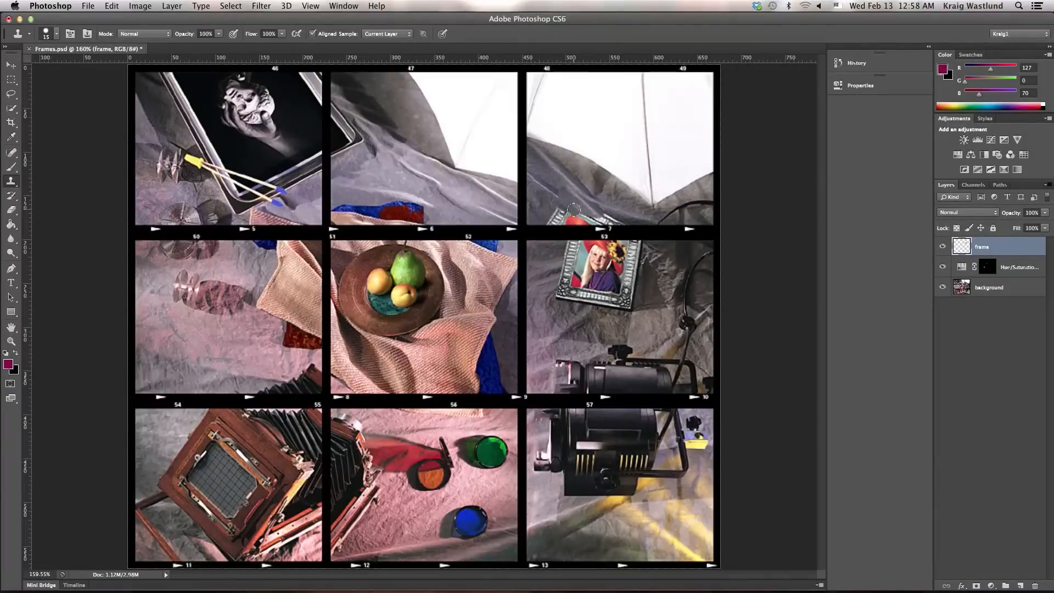
mouse_move(603, 212)
mouse_down()
mouse_move(616, 219)
mouse_move(559, 213)
mouse_up()
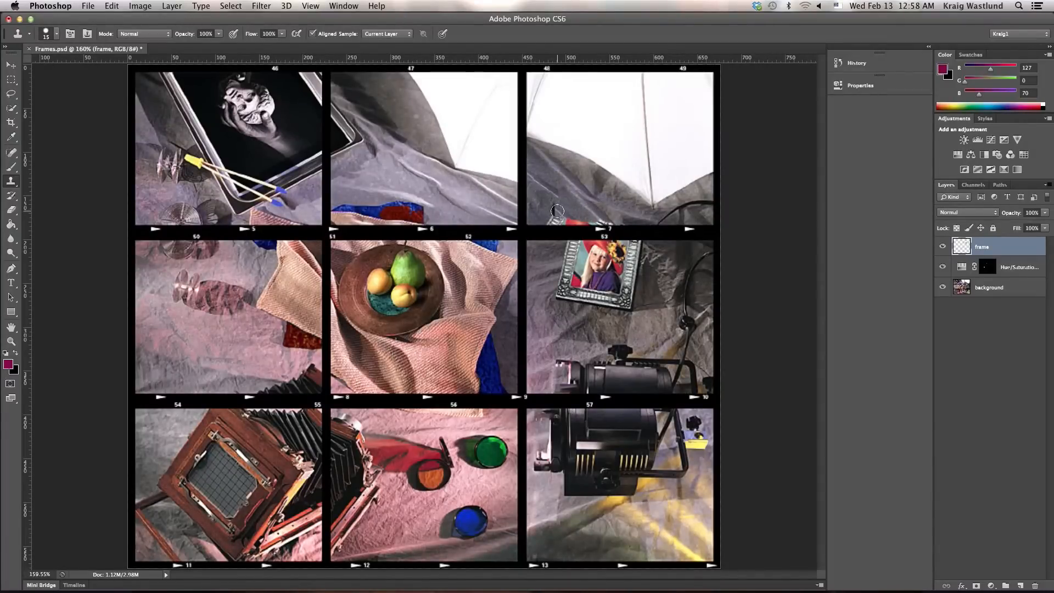
key(super+z)
click(988, 287)
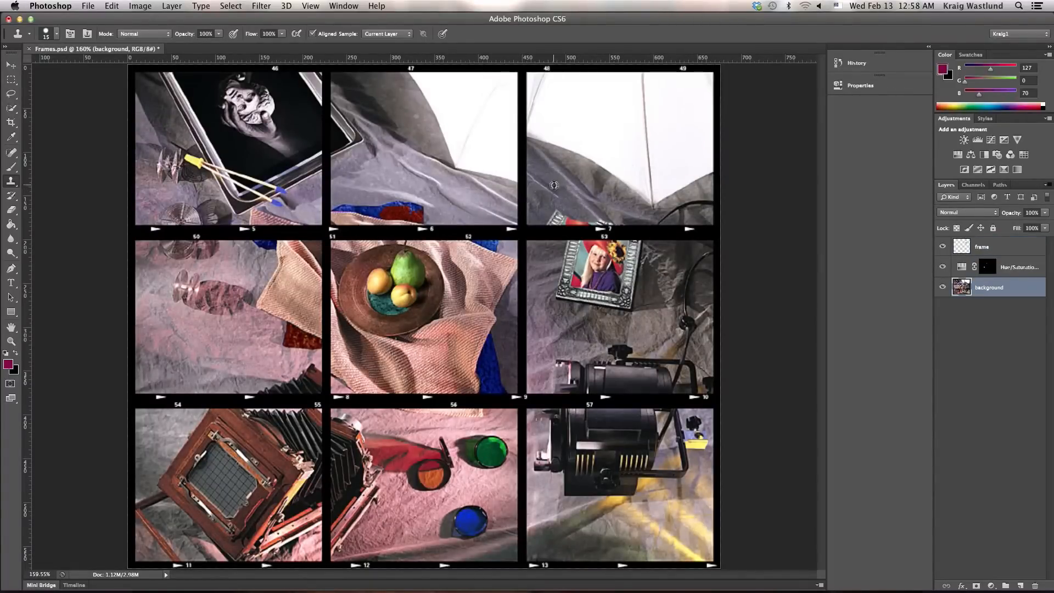
Sample the grey cloth and clone along the top-right cell's bottom, then undo the misplaced stroke.
alt+click(540, 212)
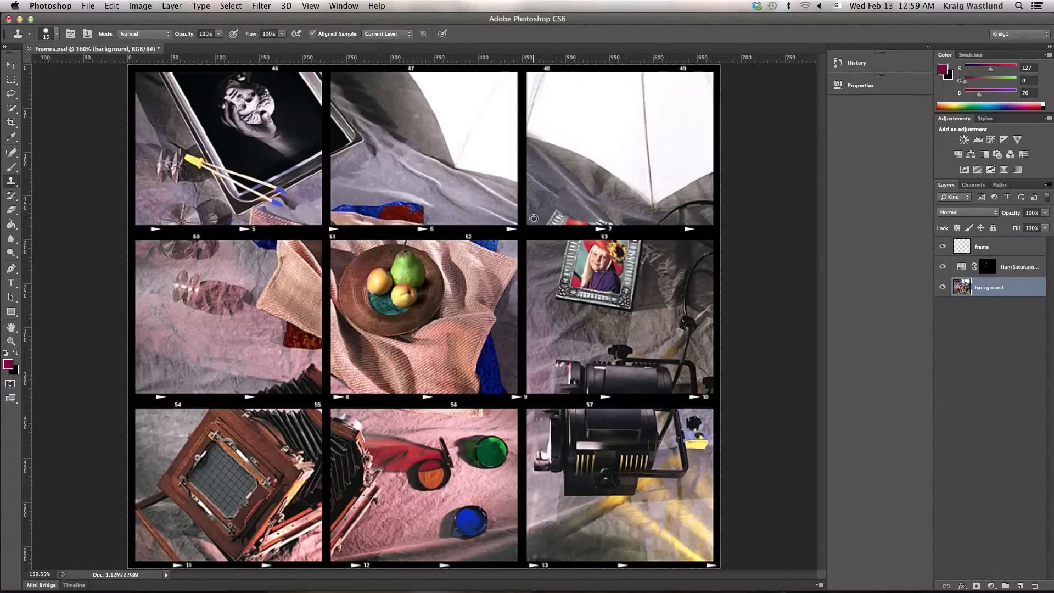
click(971, 247)
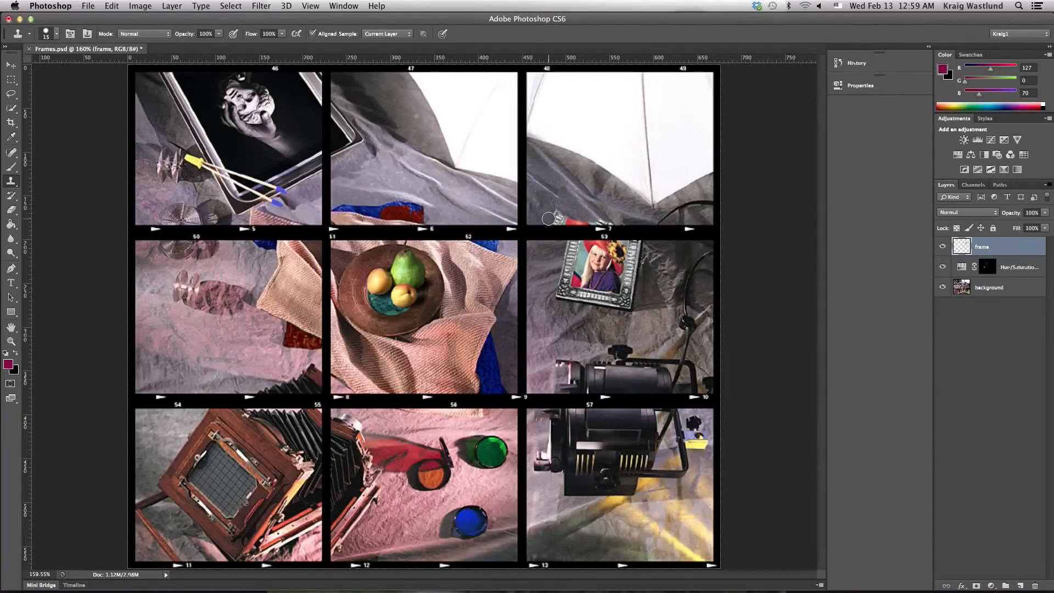
drag(549, 219, 641, 219)
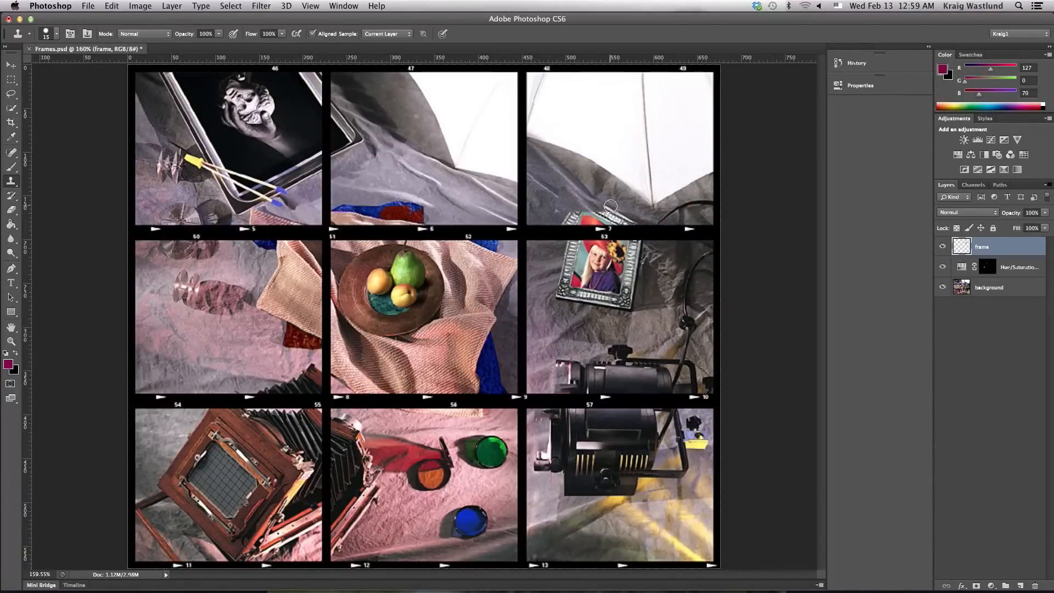
key(super+z)
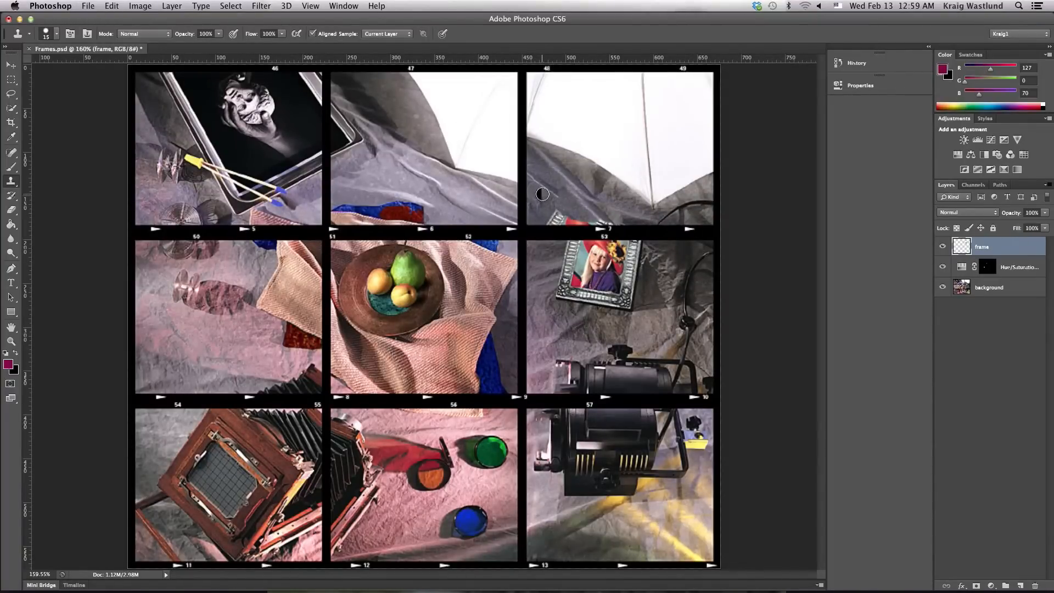
Resample cloth beside the frame corner and clone it over the corner on the frame layer.
click(1007, 287)
alt+click(581, 194)
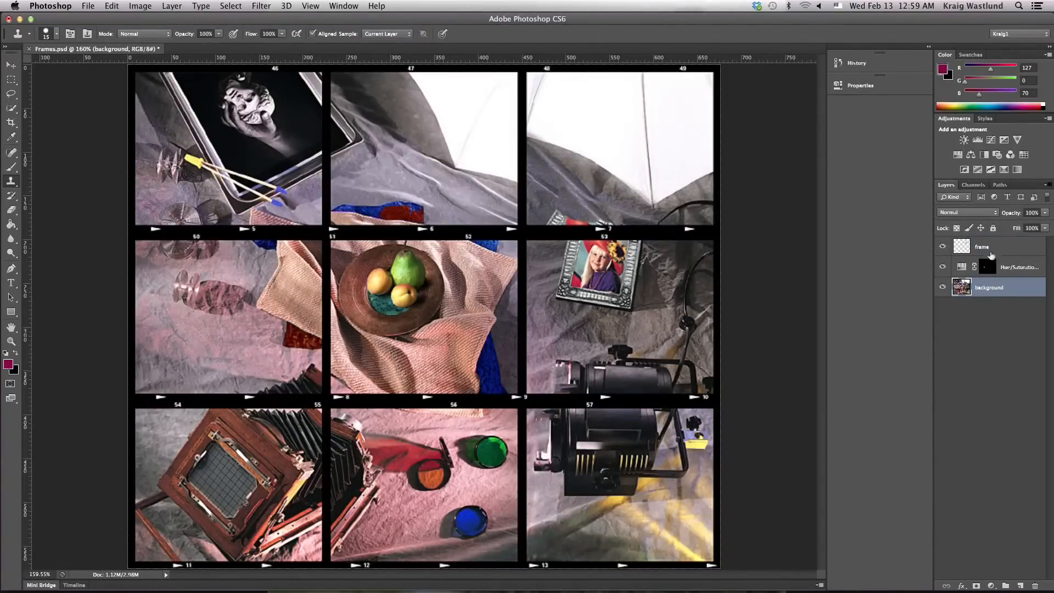
click(991, 253)
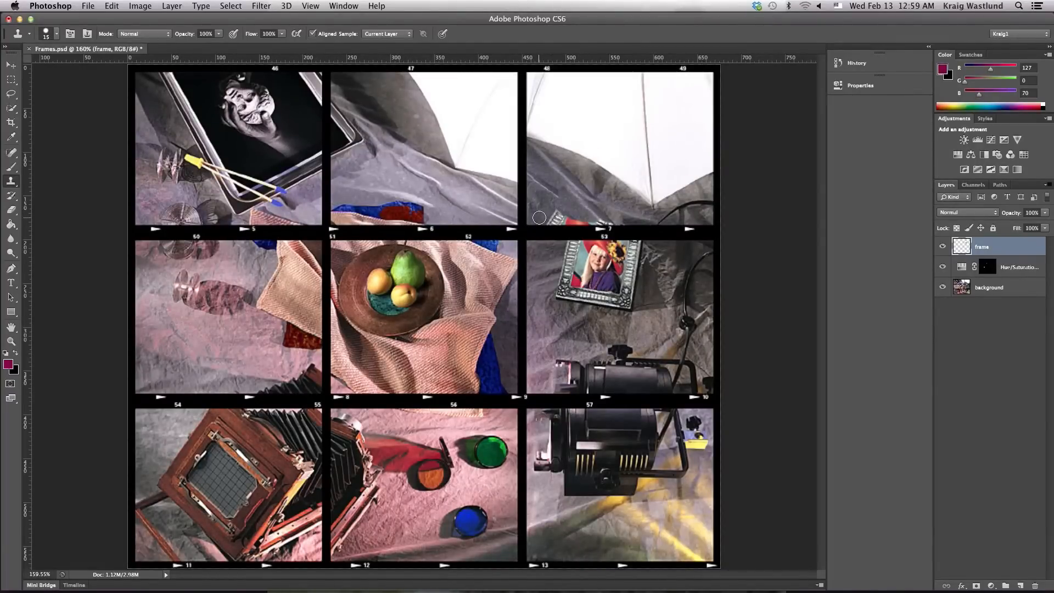
drag(540, 218, 610, 217)
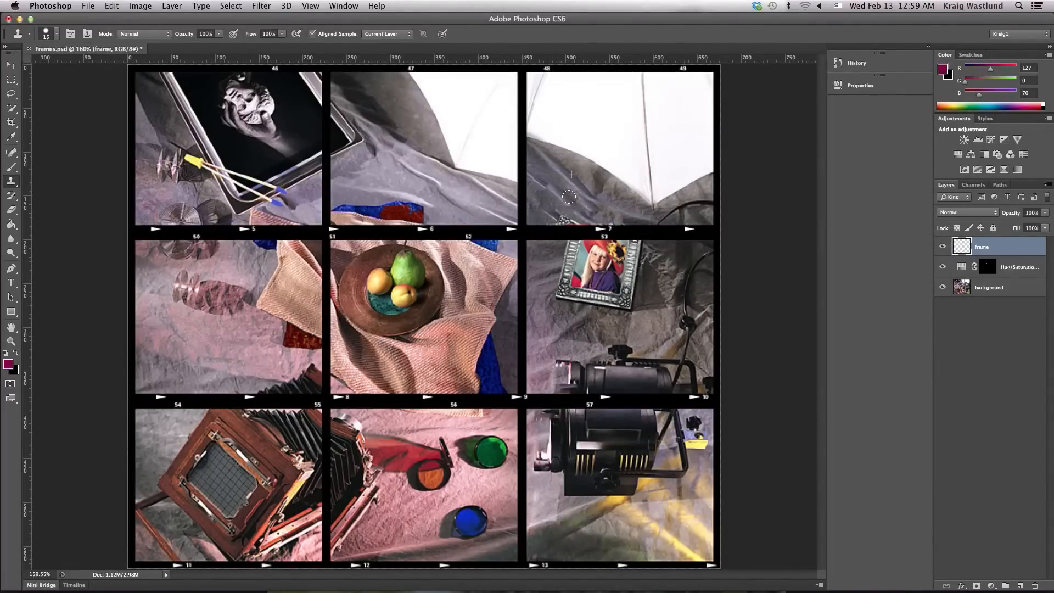
click(543, 182)
click(579, 209)
drag(555, 198, 578, 200)
click(617, 217)
click(988, 287)
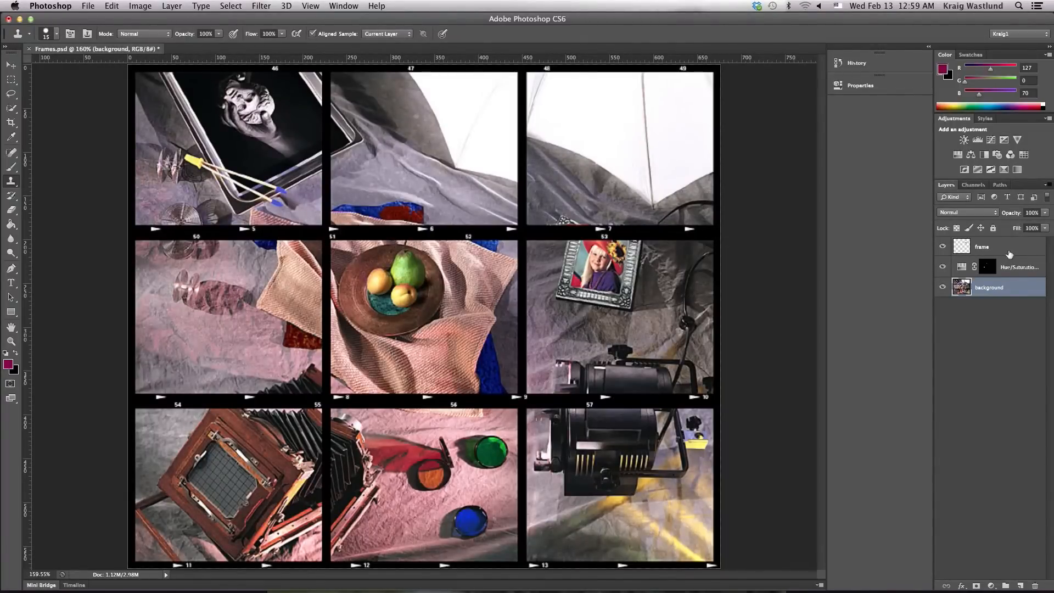
click(1010, 254)
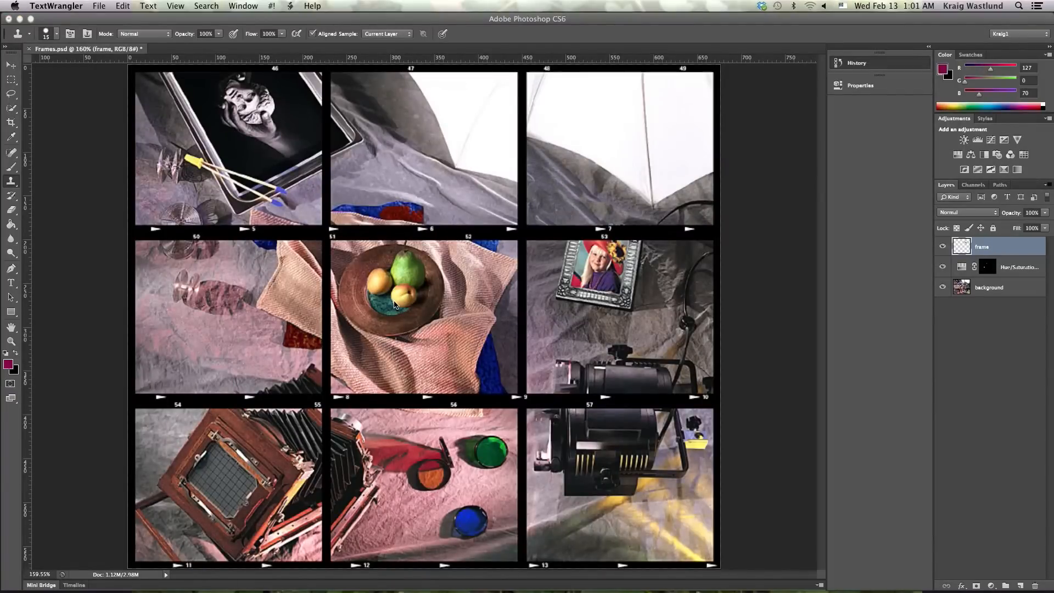
Zoom in on the bowl of fruit in the centre cell.
click(317, 231)
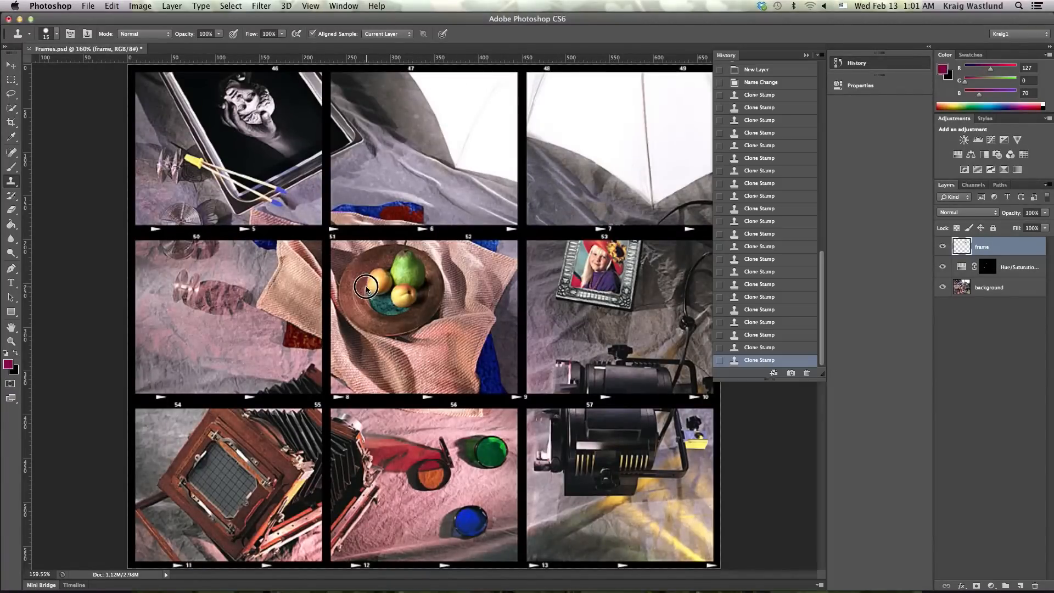
key(z)
drag(327, 229, 475, 349)
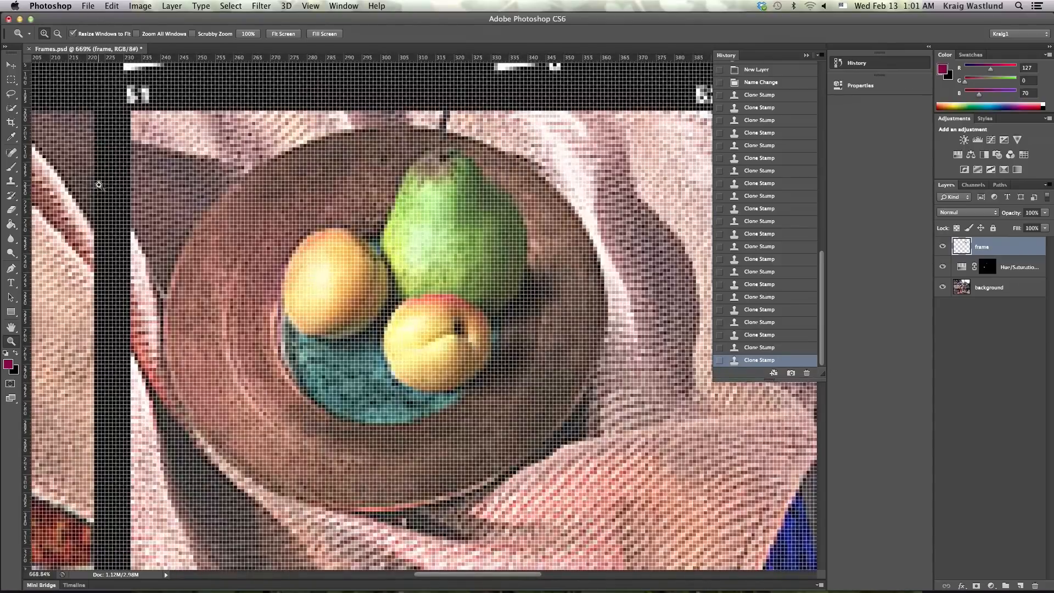
Quick-select the teal cloth under the fruit on the background layer with an enlarged brush.
click(11, 108)
mouse_move(296, 345)
mouse_down()
mouse_move(317, 374)
mouse_move(357, 394)
mouse_move(429, 407)
mouse_move(385, 411)
mouse_move(330, 391)
mouse_move(297, 368)
mouse_move(346, 376)
mouse_move(308, 365)
mouse_move(289, 343)
mouse_move(350, 401)
mouse_up()
key(bracketright)
key(bracketright)
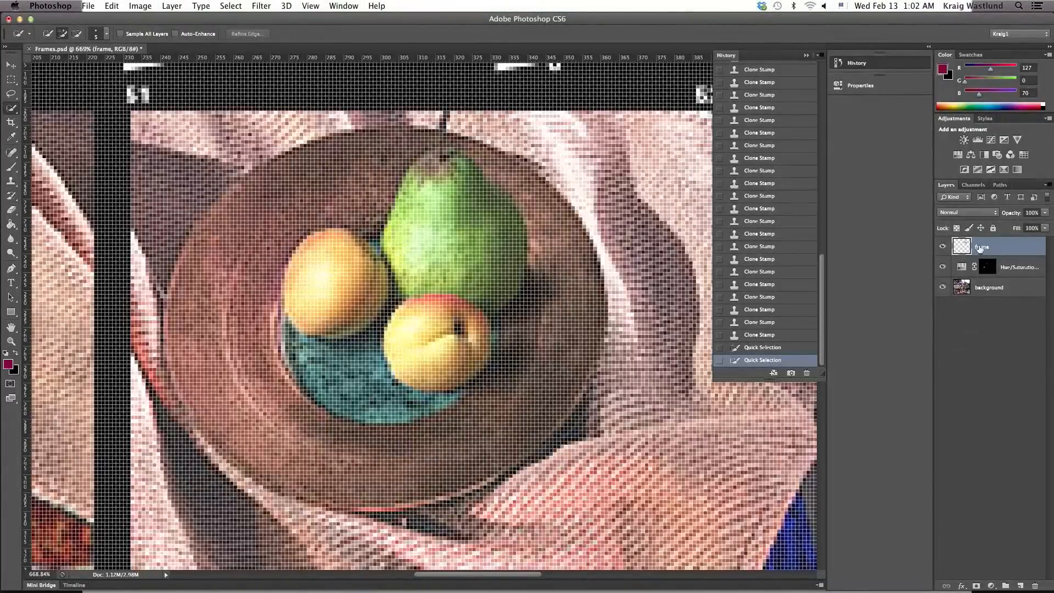
click(1017, 292)
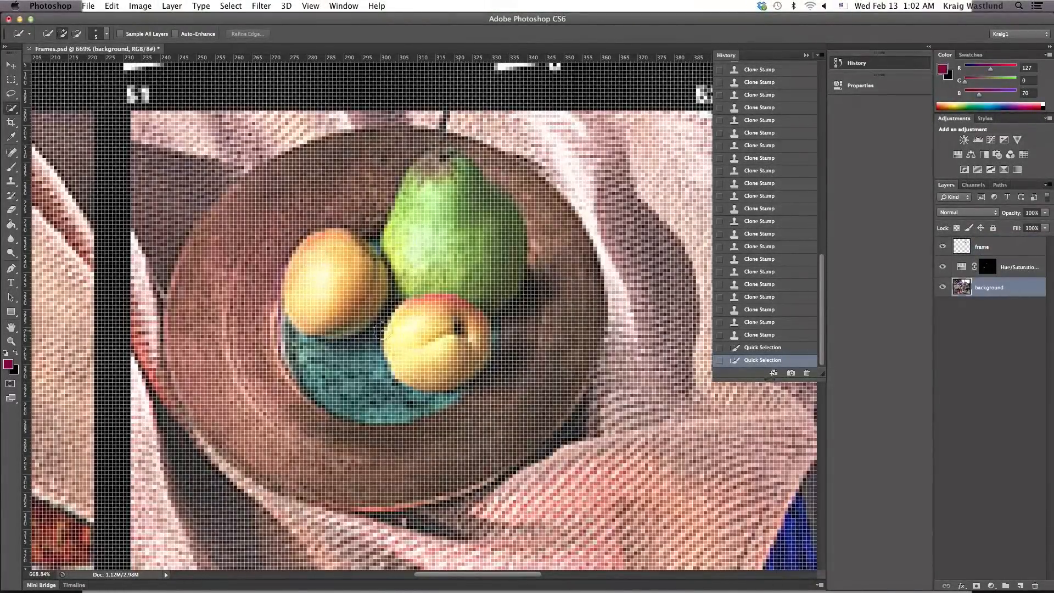
mouse_move(301, 348)
mouse_down()
mouse_move(415, 403)
mouse_move(383, 392)
mouse_up()
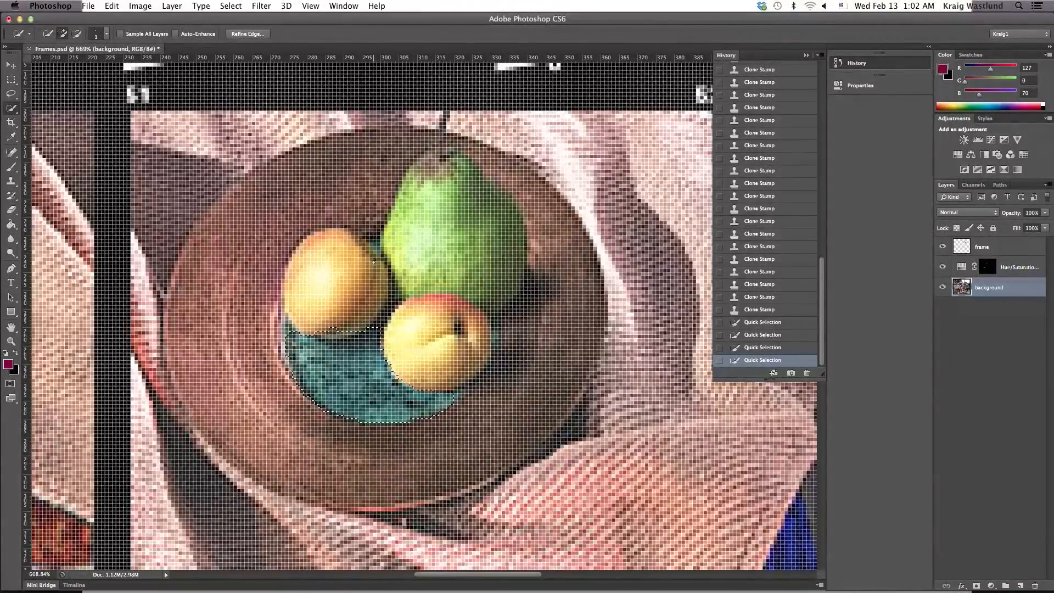
Extend the selection into the gaps between the fruit and show it as a Quick Mask.
click(377, 247)
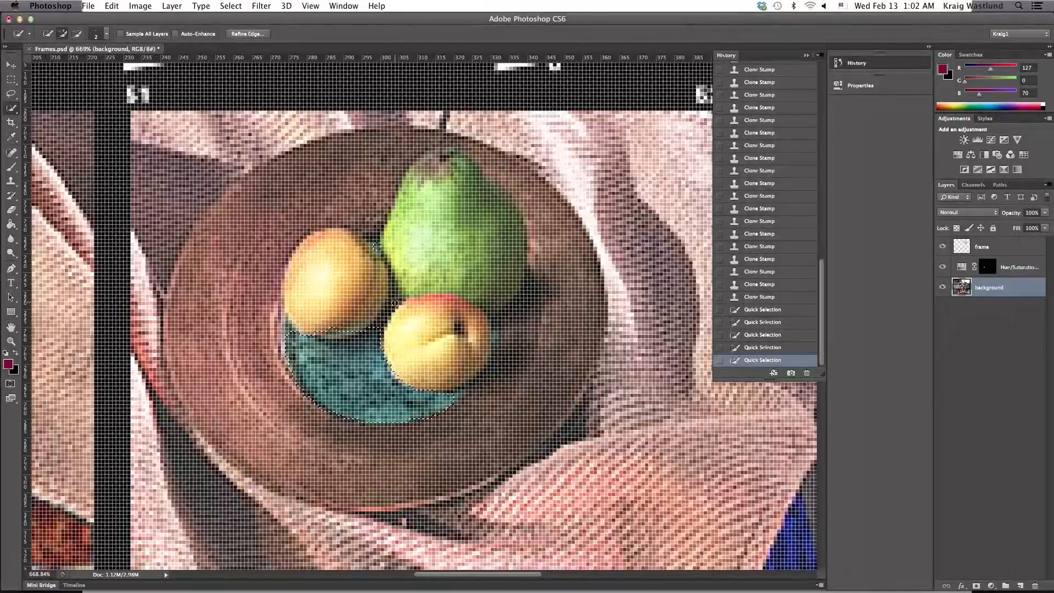
drag(391, 310, 375, 331)
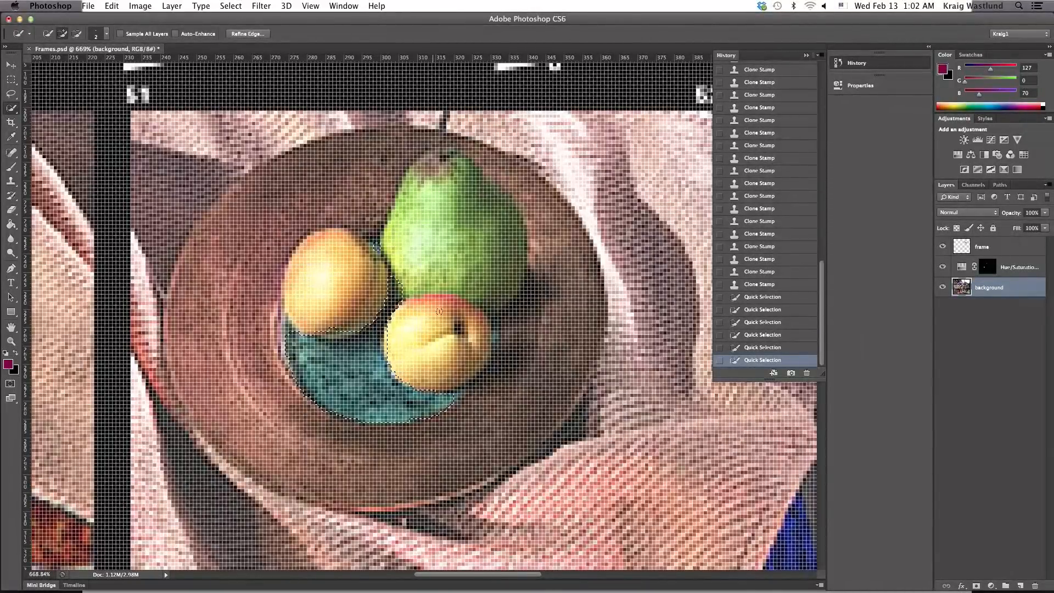
click(500, 336)
click(497, 346)
click(452, 360)
key(q)
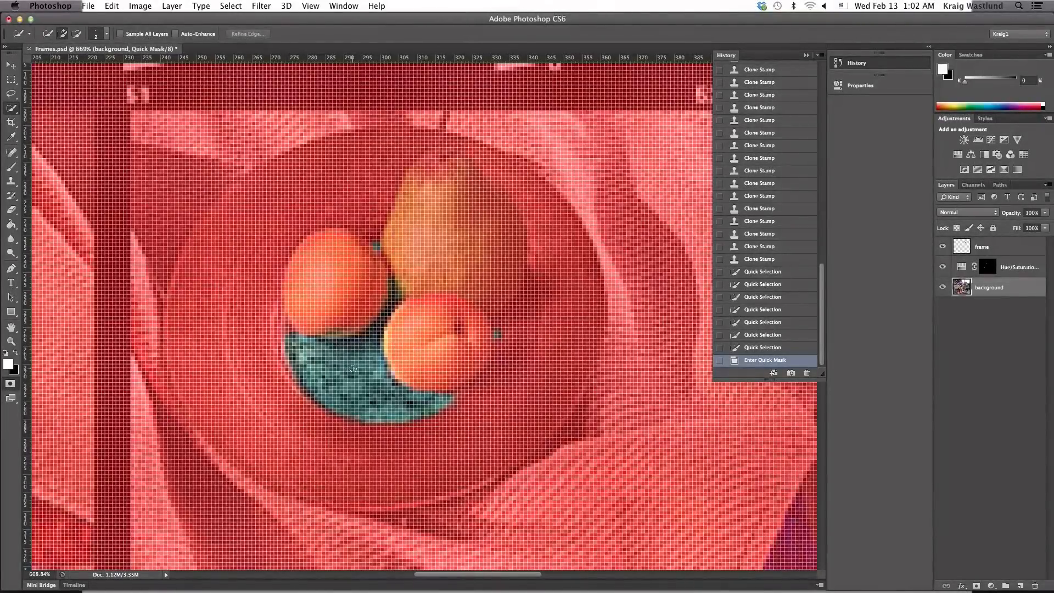
Paint the Quick Mask across the teal cloth with the brush.
key(b)
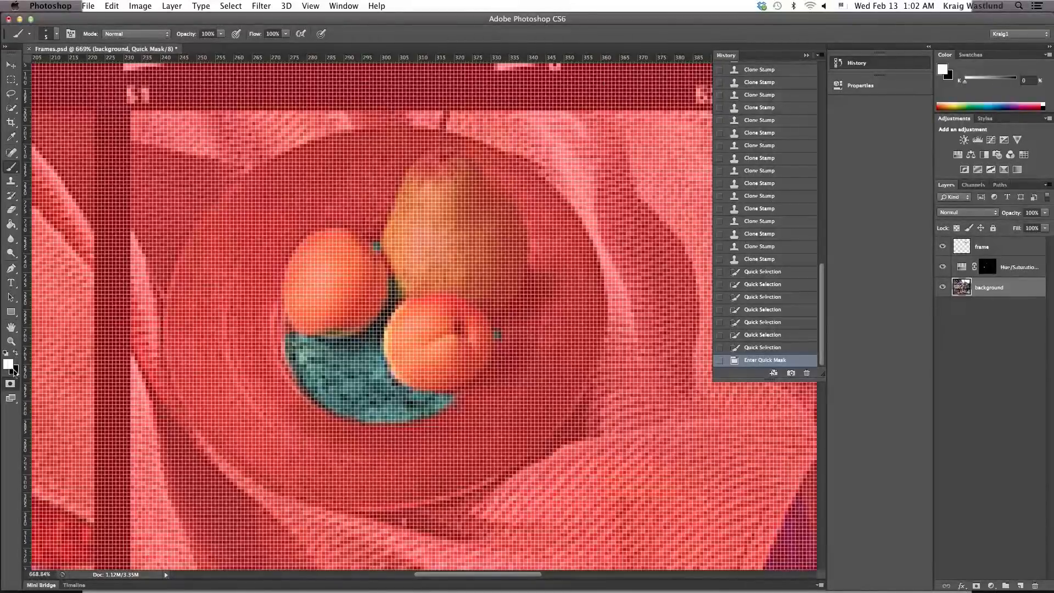
mouse_move(336, 366)
mouse_down()
mouse_move(316, 376)
mouse_move(347, 356)
mouse_move(314, 374)
mouse_up()
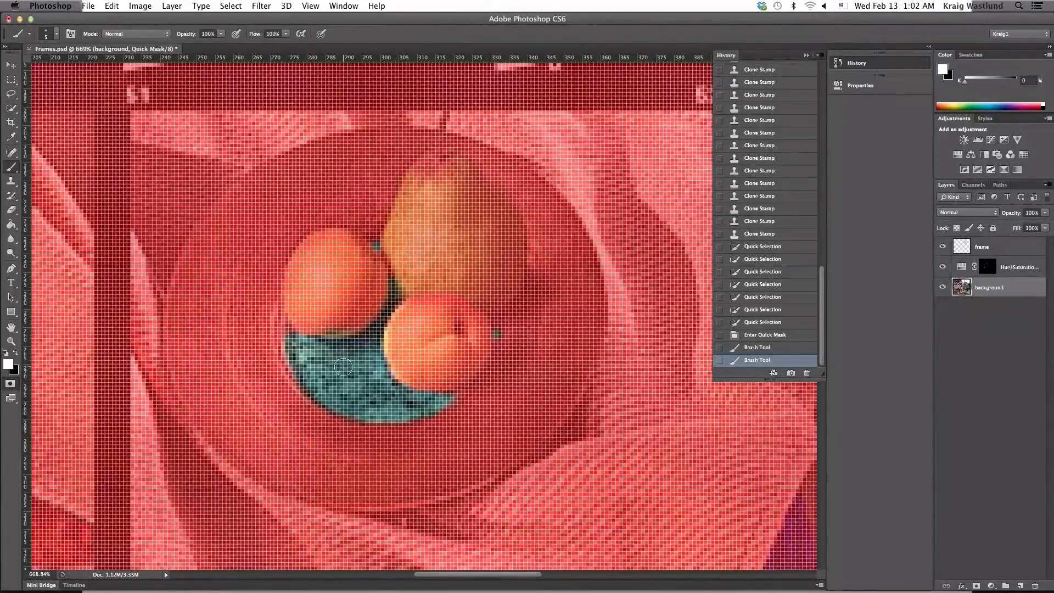
key(x)
key(x)
key(x)
key(x)
key(x)
key(x)
key(x)
key(x)
key(x)
key(x)
key(x)
key(x)
key(x)
key(x)
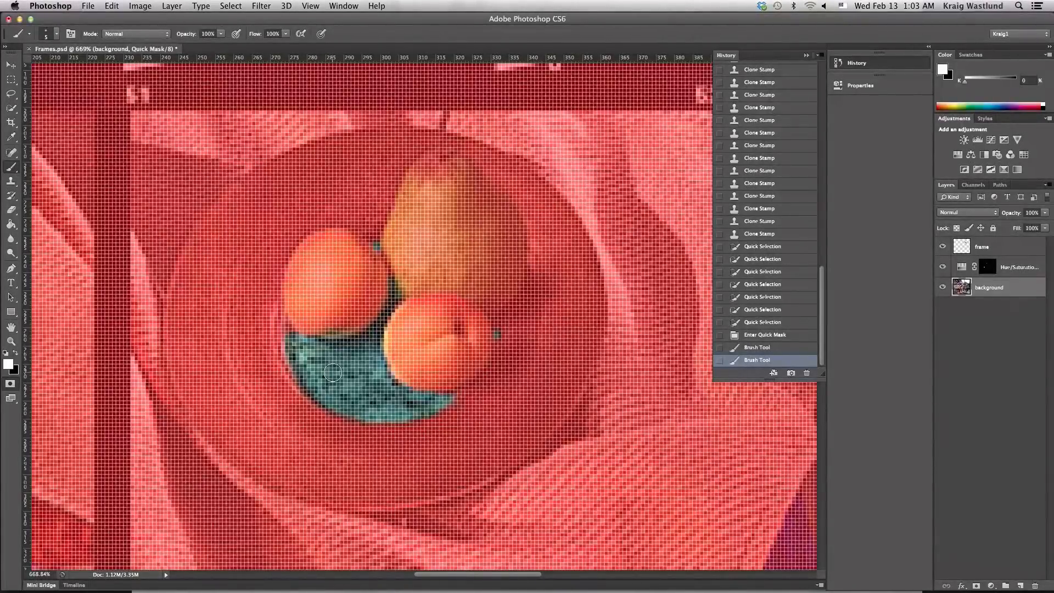
key(x)
key(x)
drag(300, 349, 361, 351)
With a smaller brush, unmask areas between the fruits and along the lower peach's left edge.
key(bracketleft)
key(bracketleft)
key(bracketleft)
key(bracketleft)
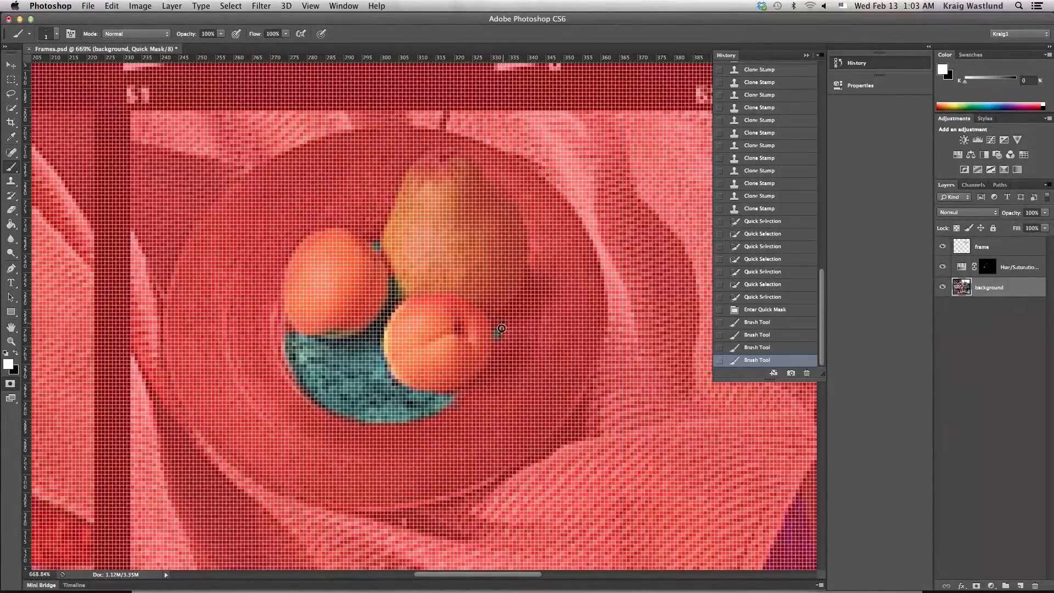
drag(502, 329, 497, 332)
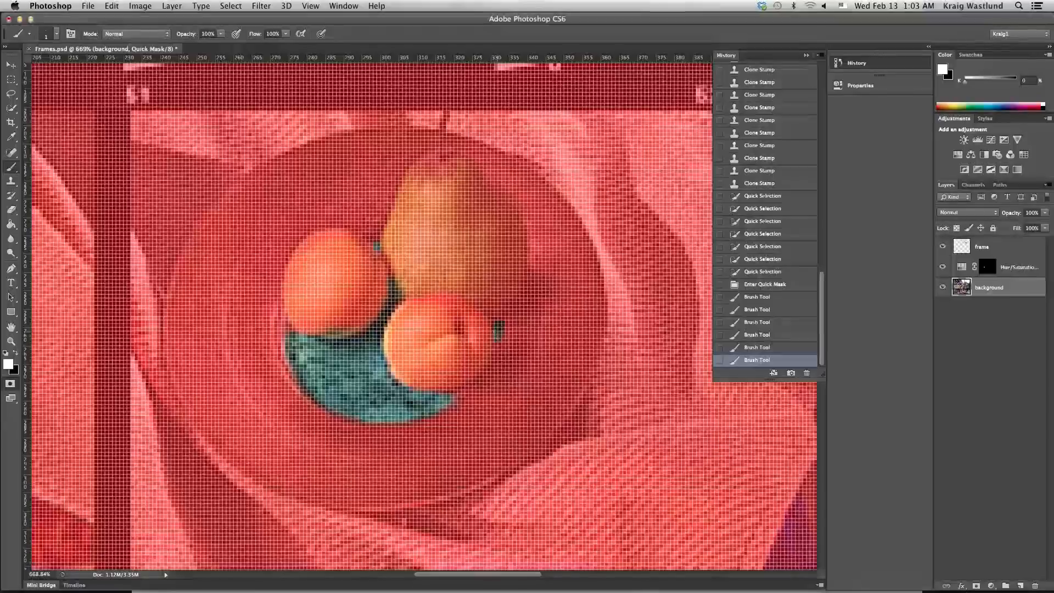
click(377, 244)
click(377, 246)
drag(393, 288, 397, 299)
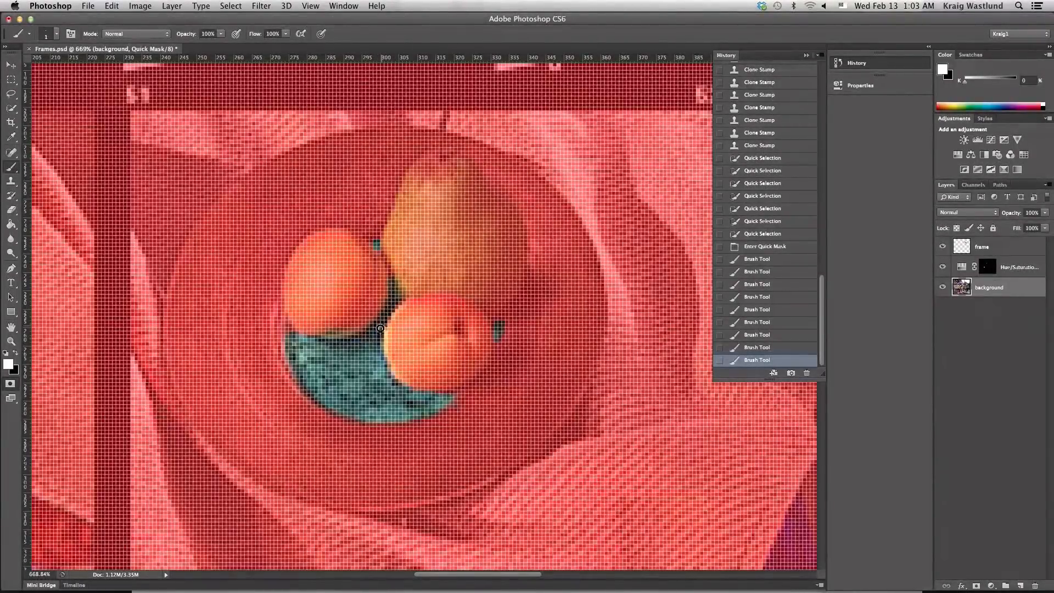
click(379, 350)
mouse_move(385, 353)
mouse_down()
mouse_move(400, 351)
mouse_move(389, 365)
mouse_up()
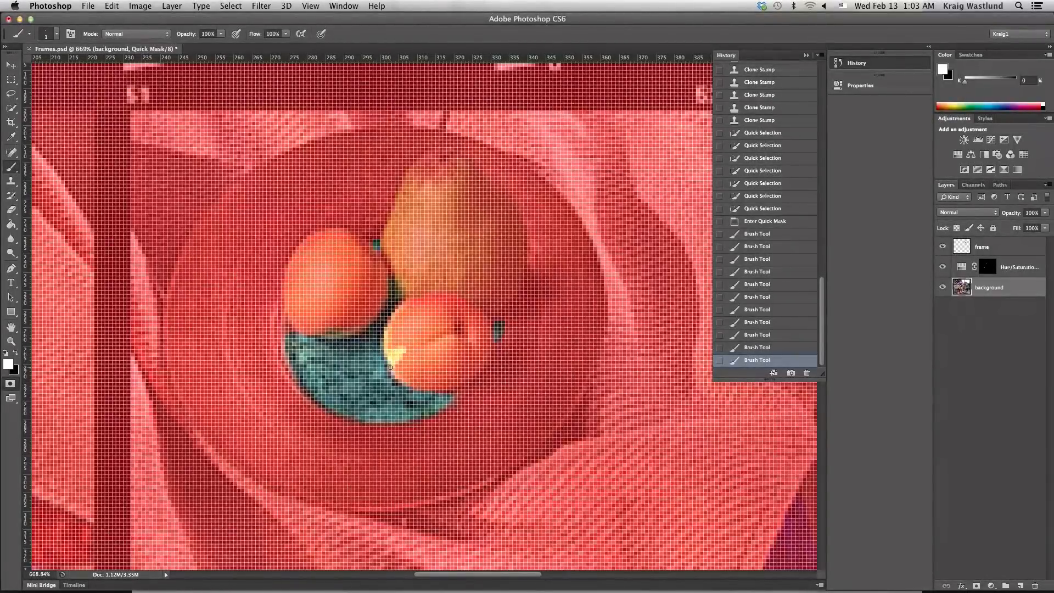
Swap colour and paint mask back over the lower peach's edge and middle with a larger brush.
key(x)
key(bracketright)
key(bracketright)
key(bracketright)
key(bracketright)
drag(395, 347, 403, 363)
click(405, 361)
click(412, 353)
click(412, 329)
click(412, 327)
click(430, 333)
click(431, 336)
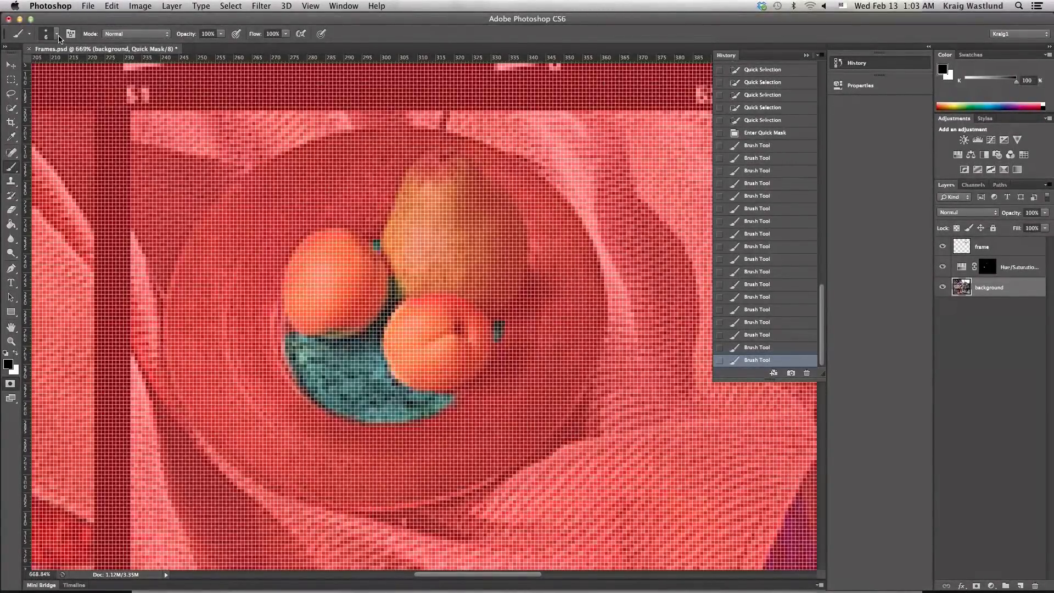
Mask the left peach's edges and the pear–peach boundary, then exit Quick Mask.
click(57, 34)
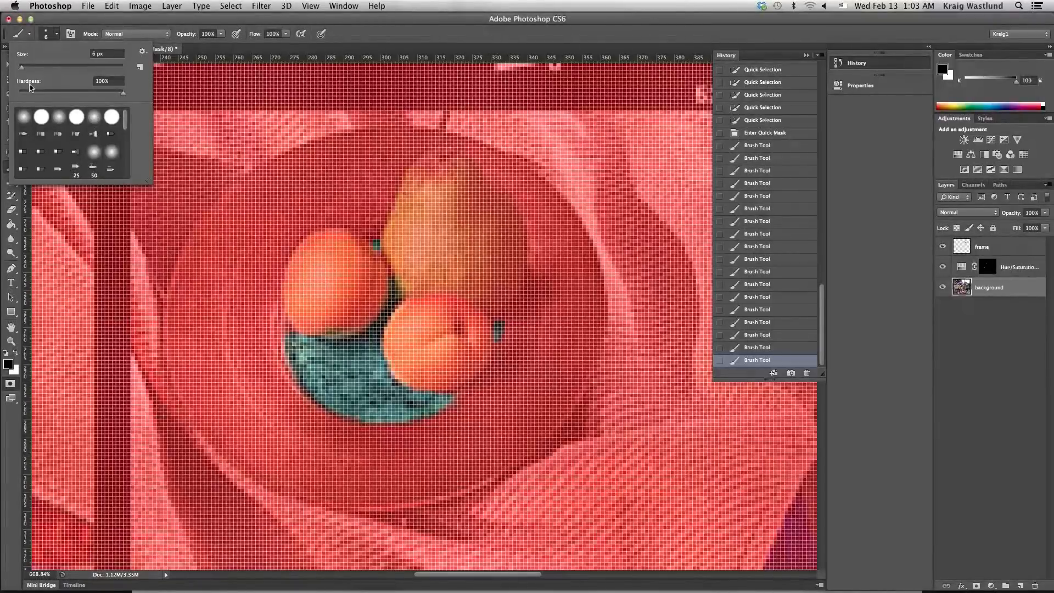
click(57, 34)
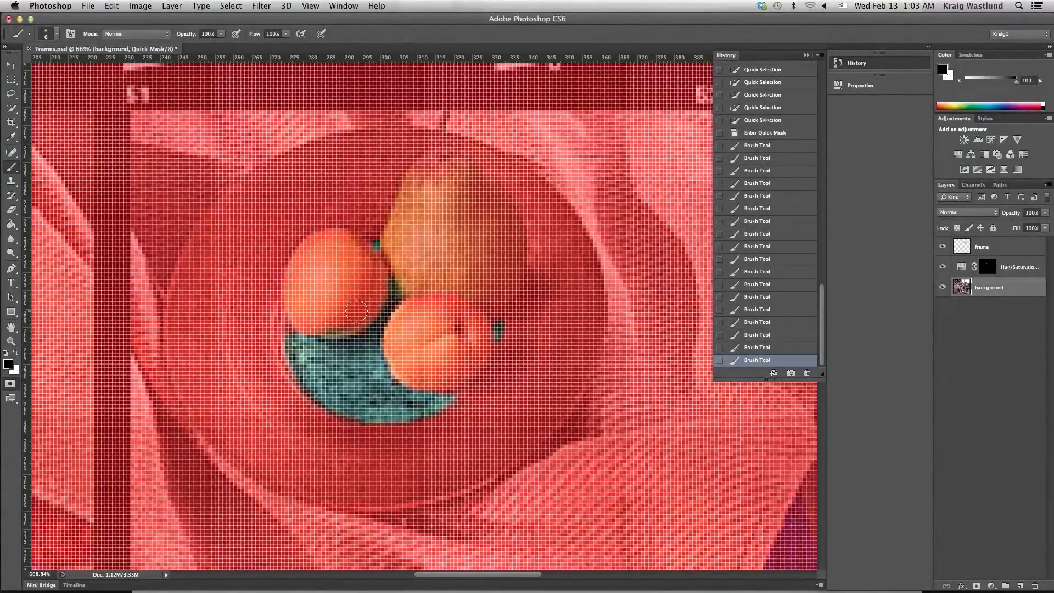
mouse_move(329, 306)
mouse_down()
mouse_move(310, 323)
mouse_move(354, 316)
mouse_up()
drag(365, 260, 371, 274)
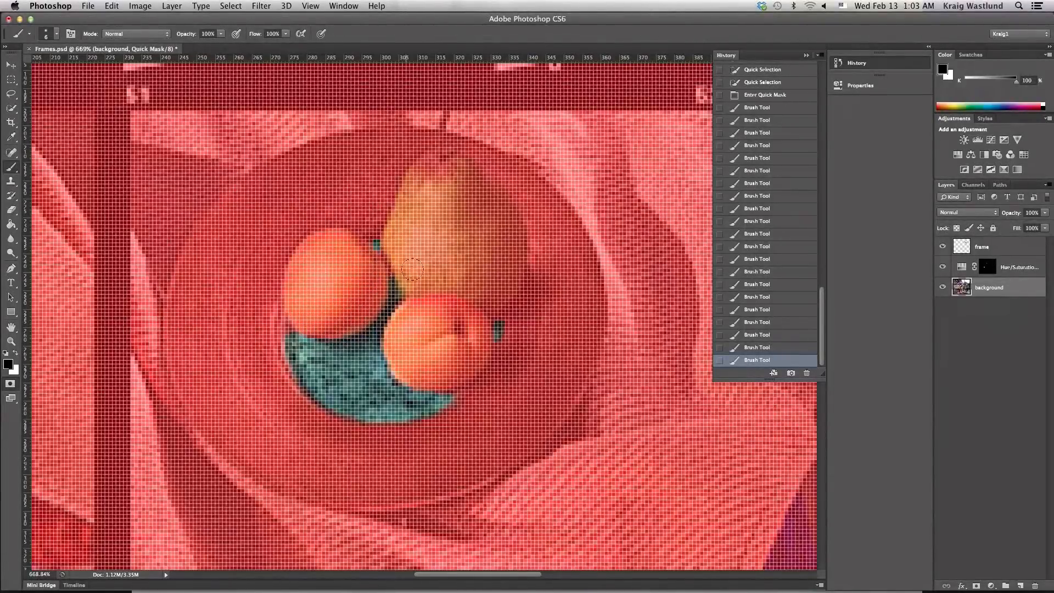
drag(441, 288, 469, 324)
key(q)
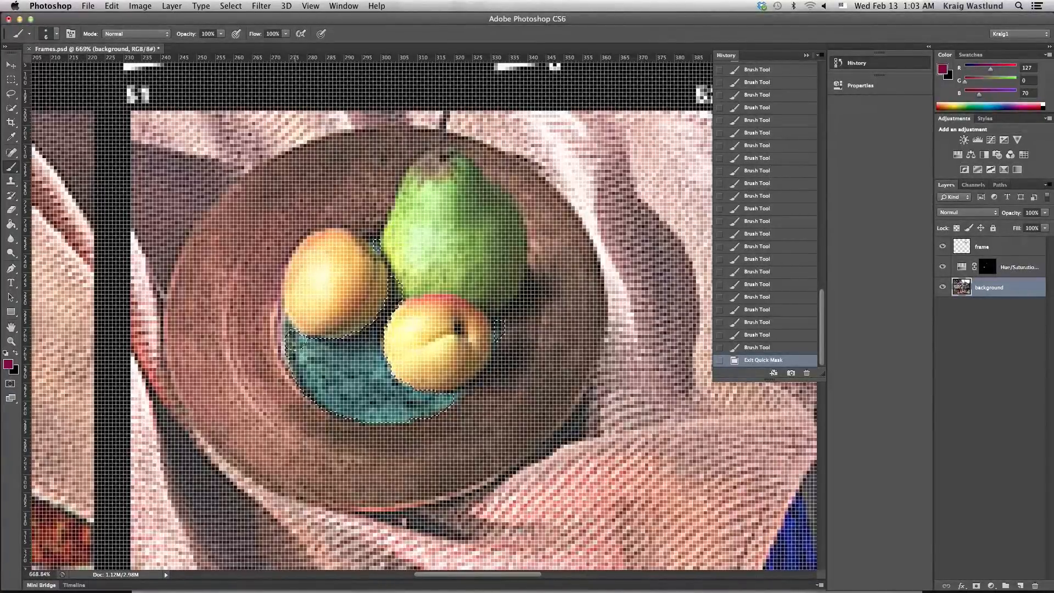
Unmask the left mask edge and the peach–pear gap, previewing the selection between strokes.
key(q)
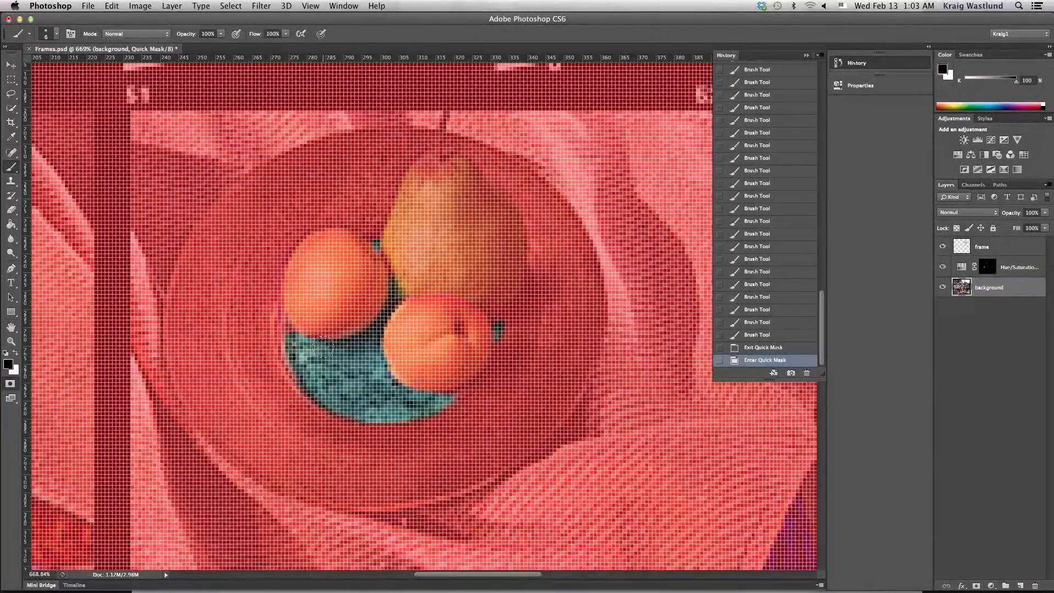
key(x)
drag(287, 333, 288, 350)
key(q)
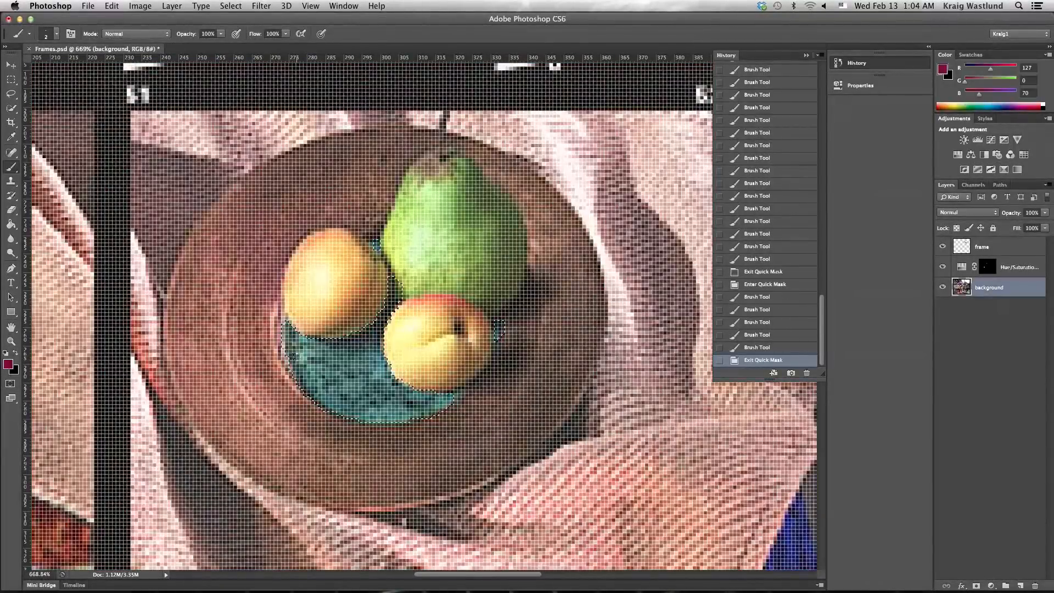
key(q)
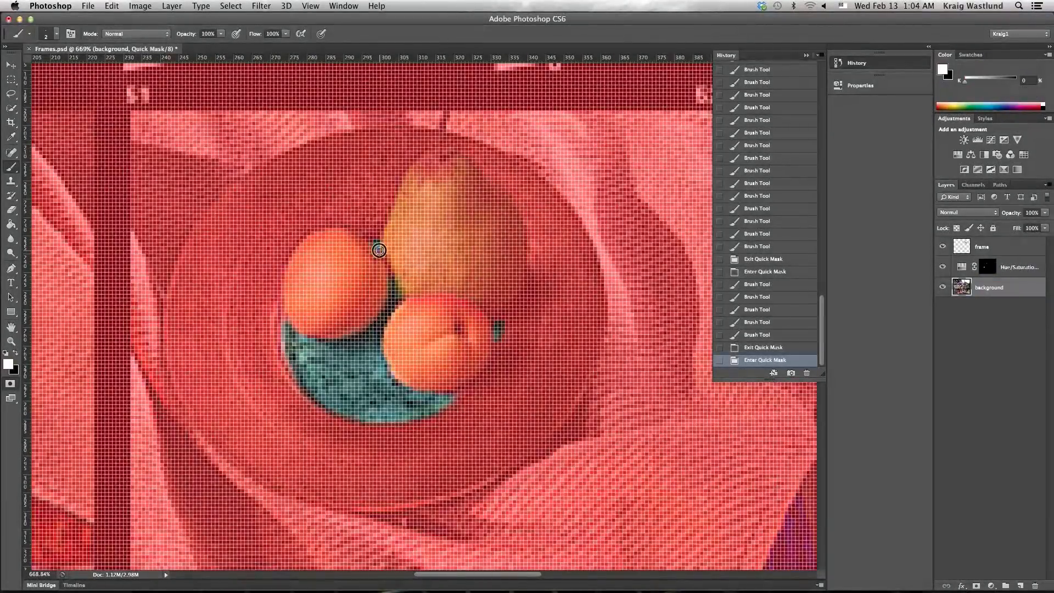
drag(372, 245, 377, 250)
key(q)
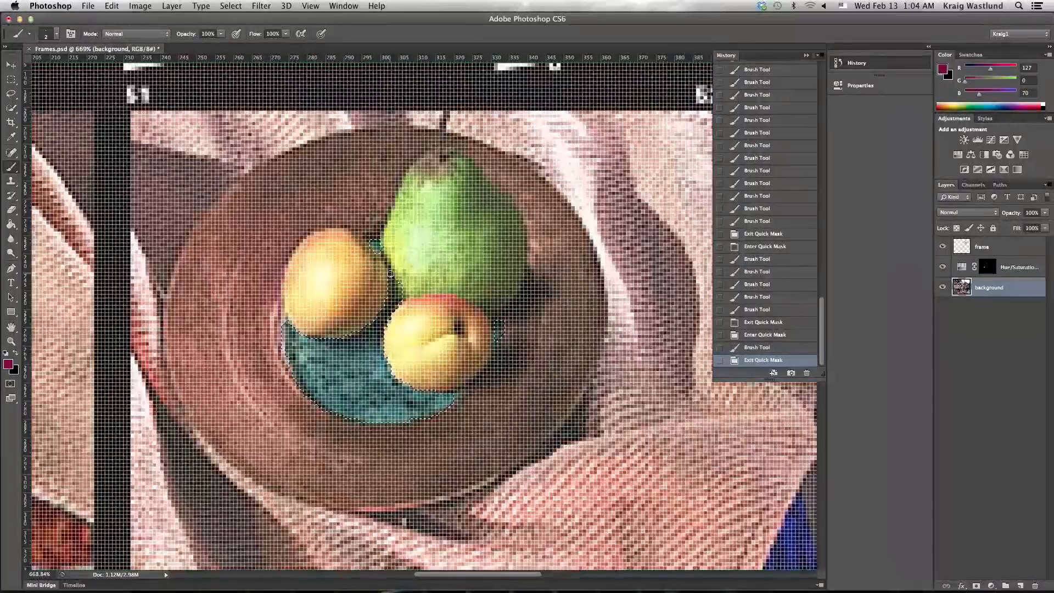
Remask the dark peach–pear gap, touch up the lower edge, and exit Quick Mask.
key(q)
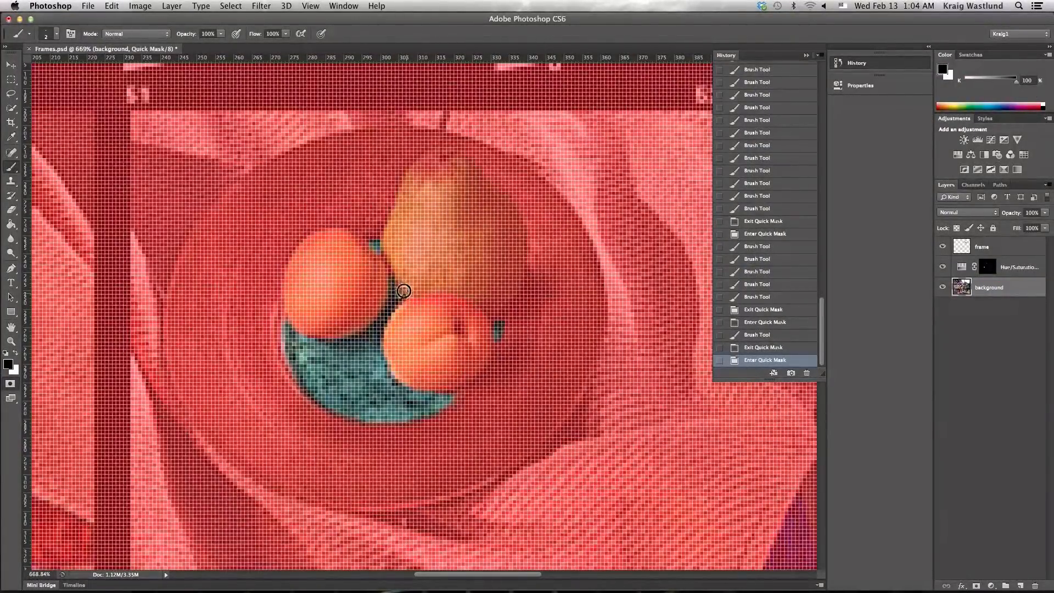
drag(408, 285, 404, 287)
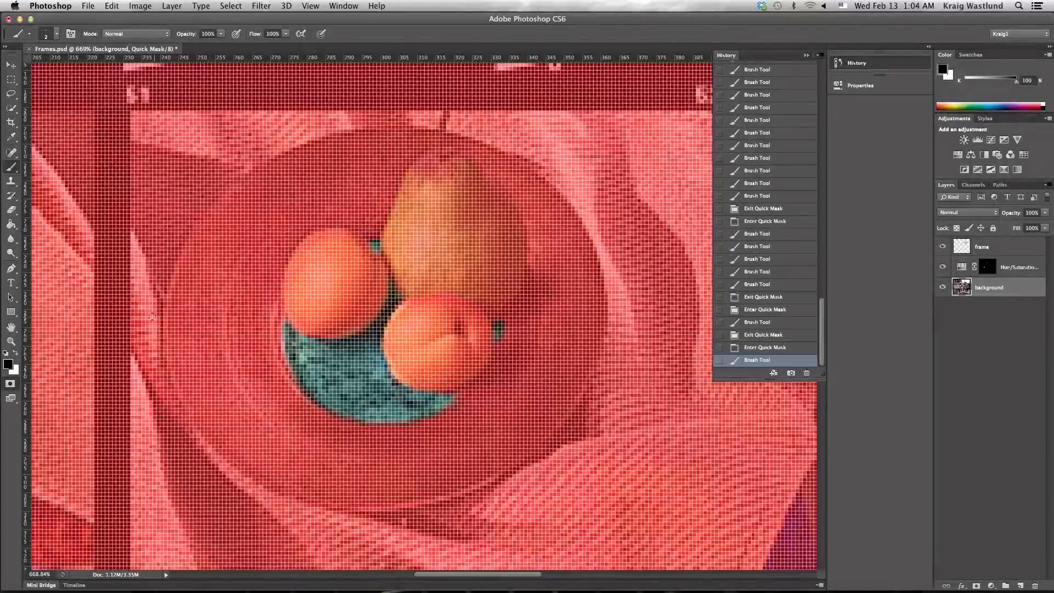
key(q)
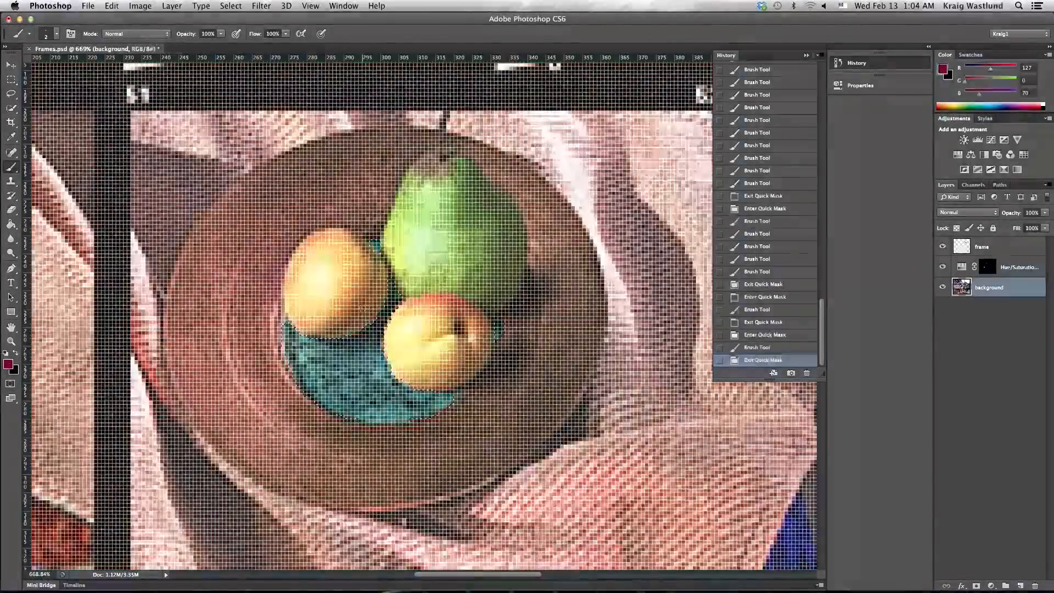
key(q)
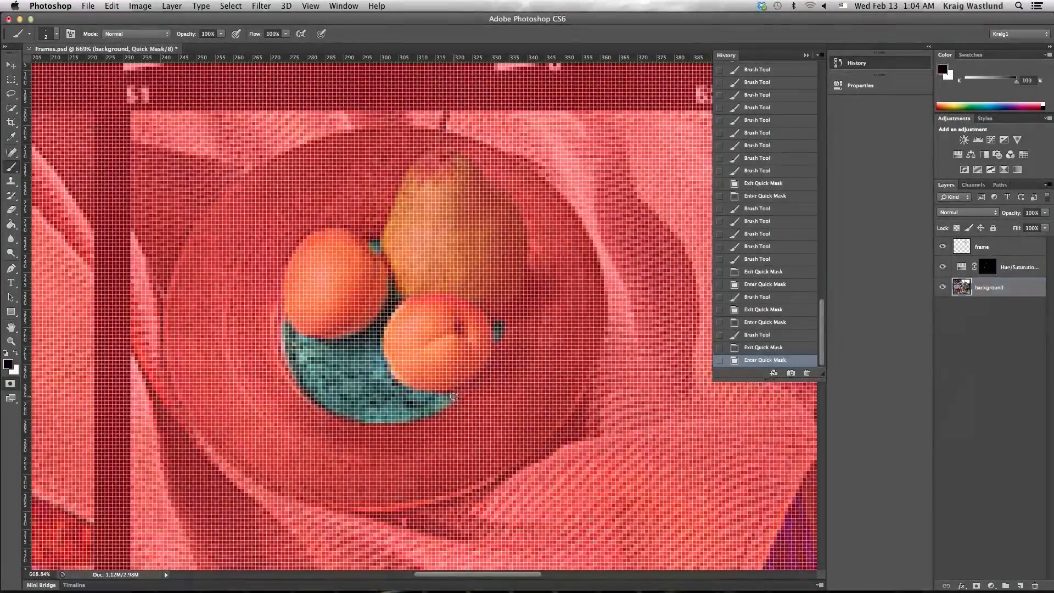
key(x)
click(436, 394)
key(q)
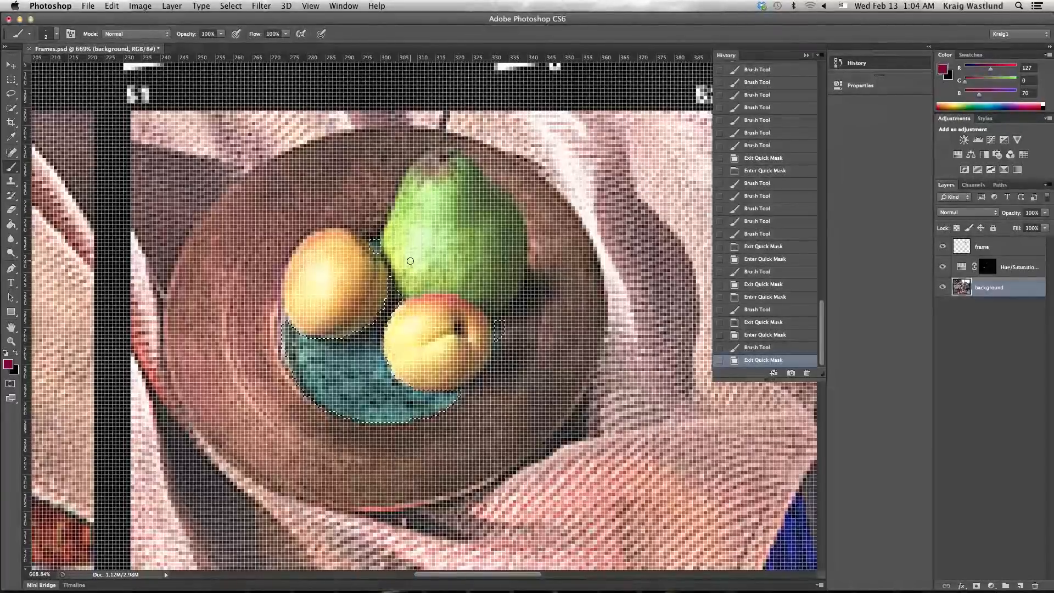
Add a Hue/Saturation adjustment layer on the selection at Hue +41, then reselect the background.
click(170, 6)
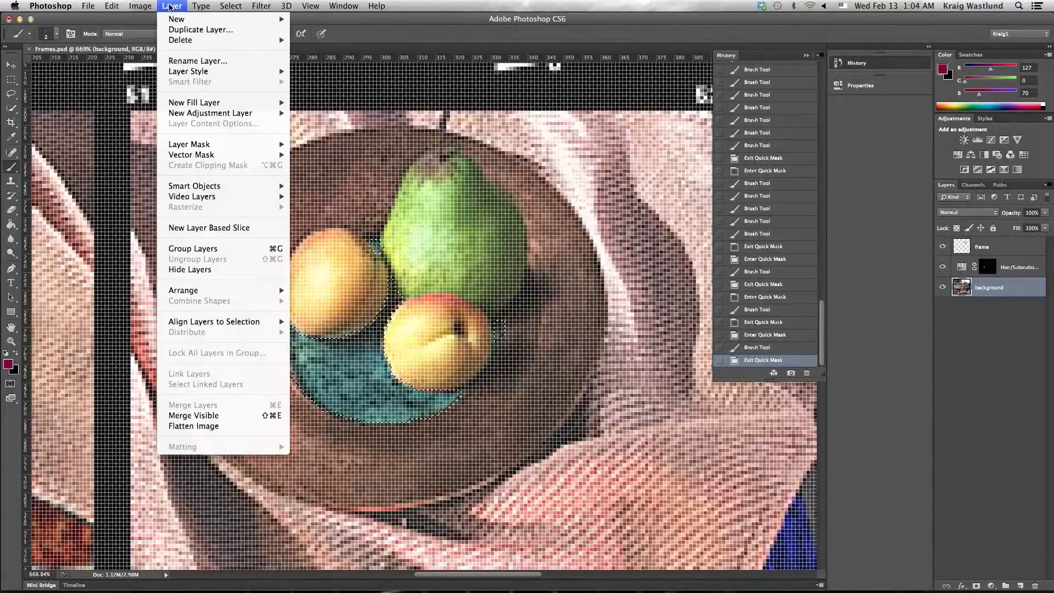
click(171, 6)
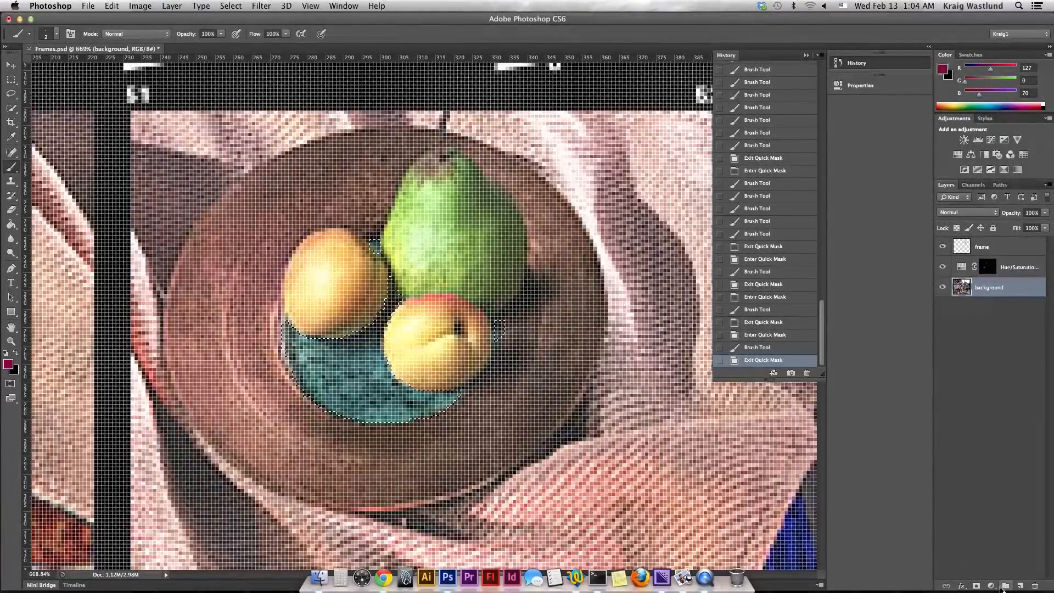
click(992, 587)
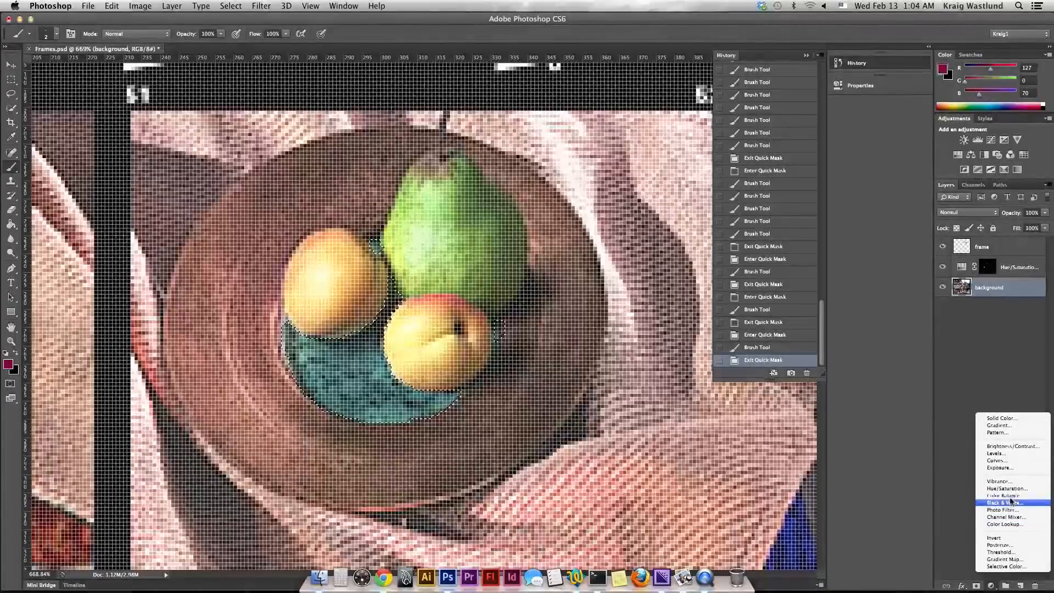
click(162, 9)
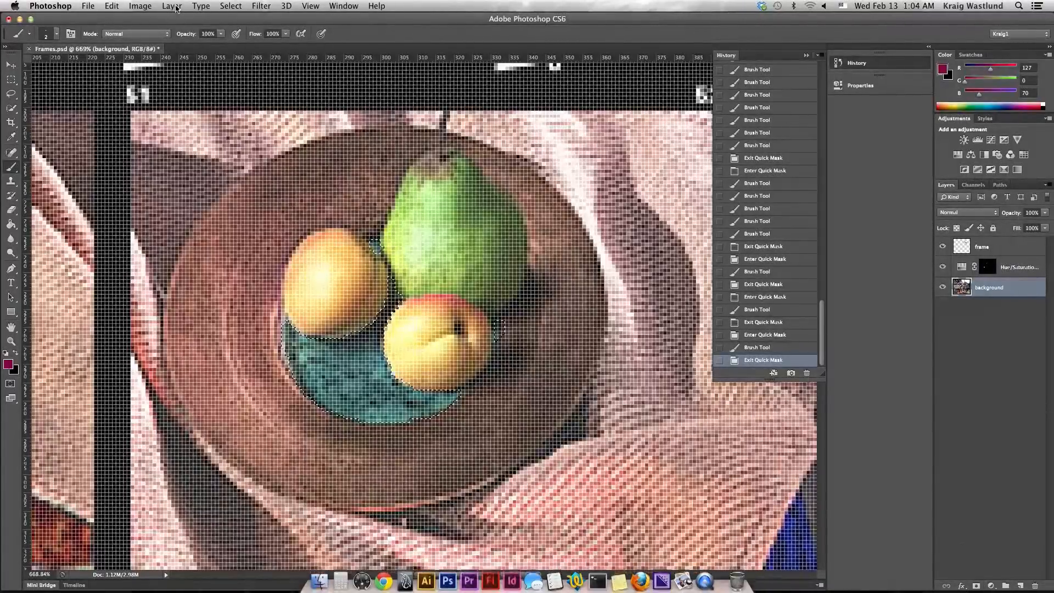
click(170, 6)
mouse_move(246, 115)
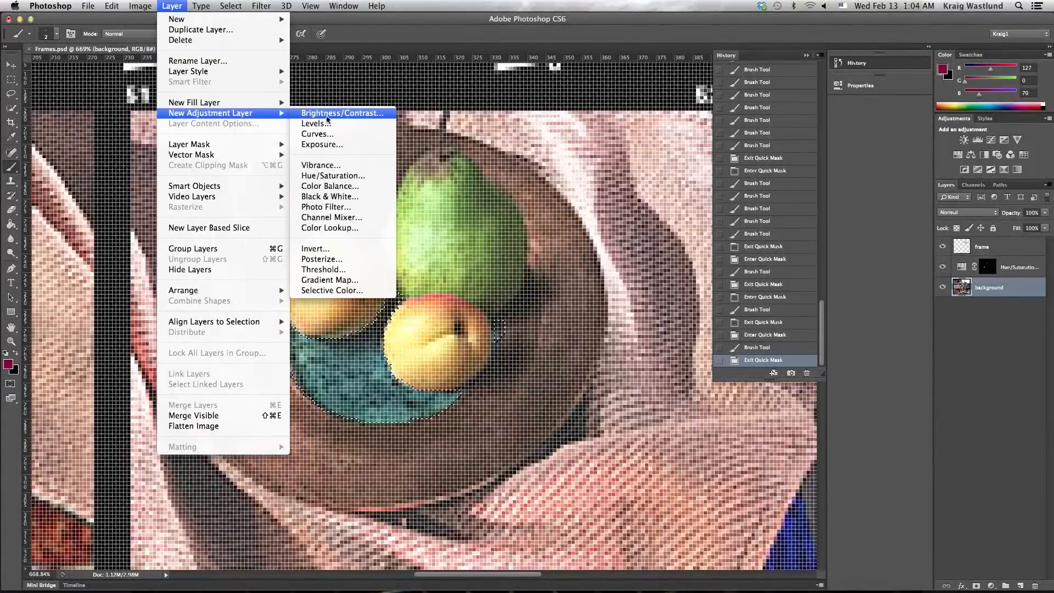
click(338, 176)
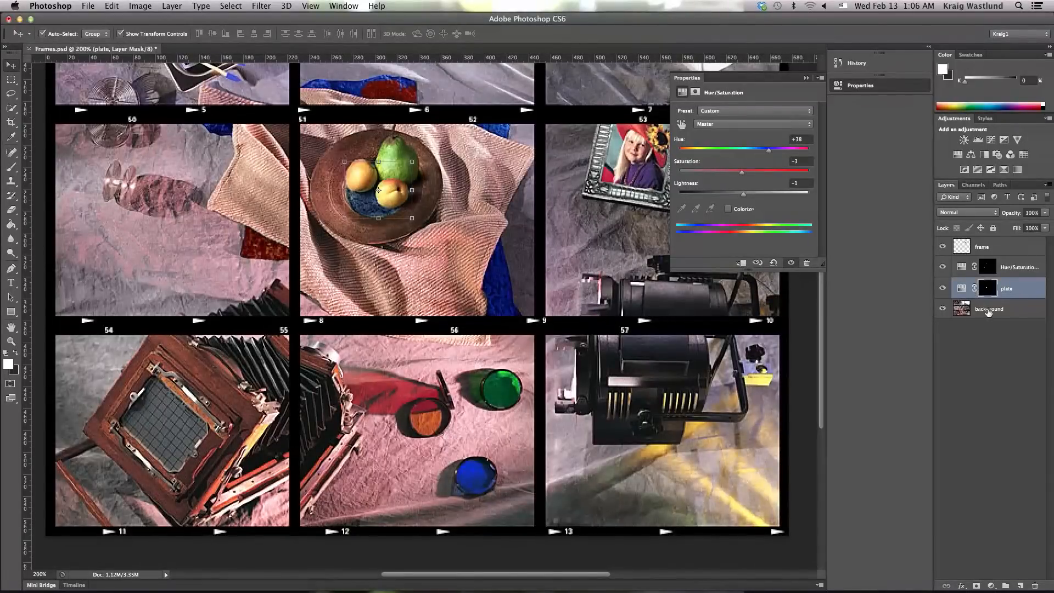
mouse_move(769, 153)
mouse_down()
mouse_move(733, 152)
mouse_move(771, 156)
mouse_up()
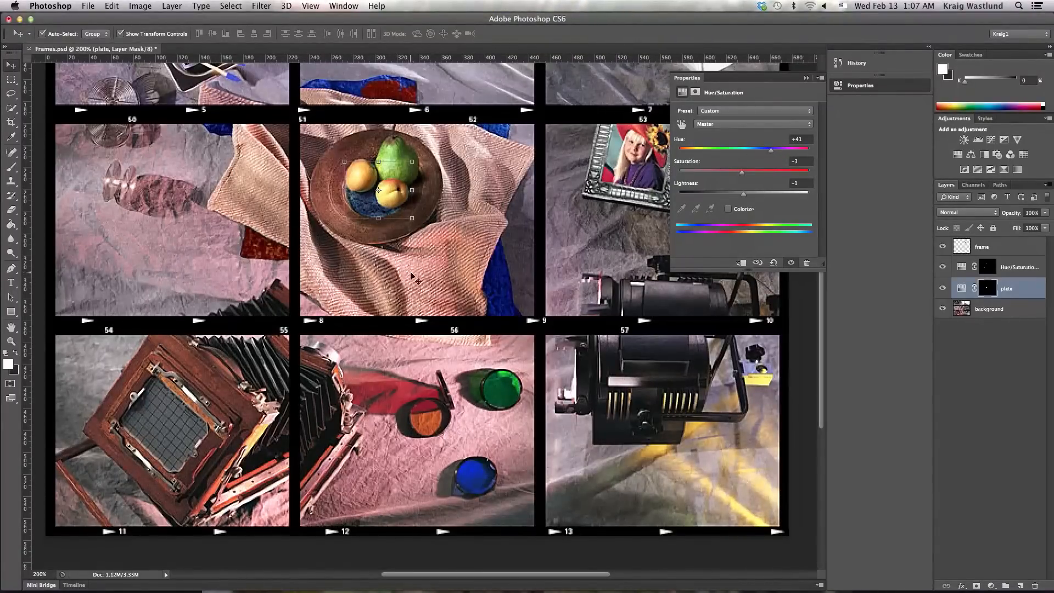
click(431, 280)
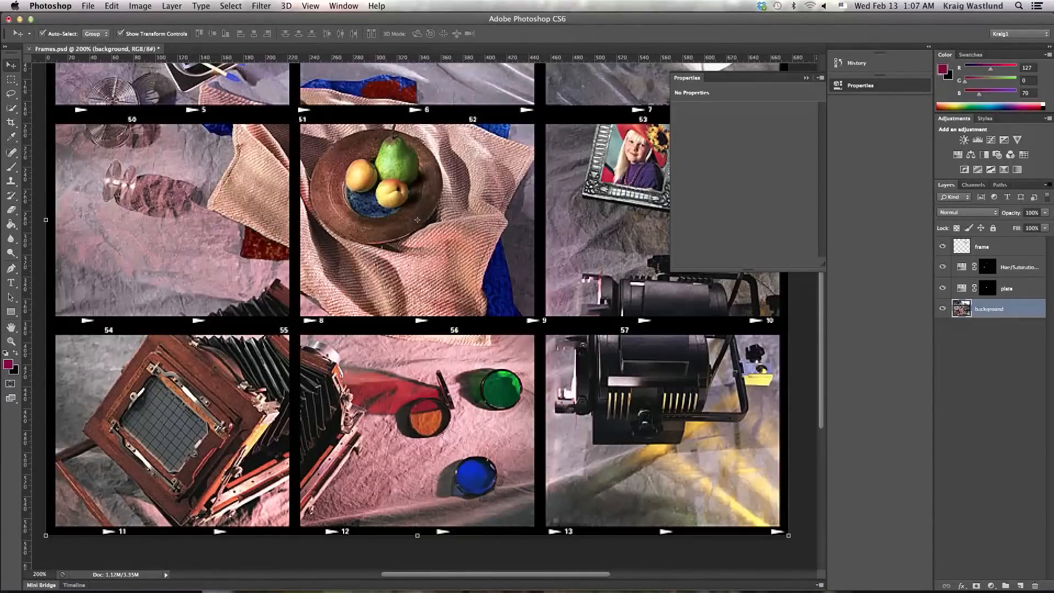
Quick-select the whole plate of fruit on the background layer.
click(1002, 333)
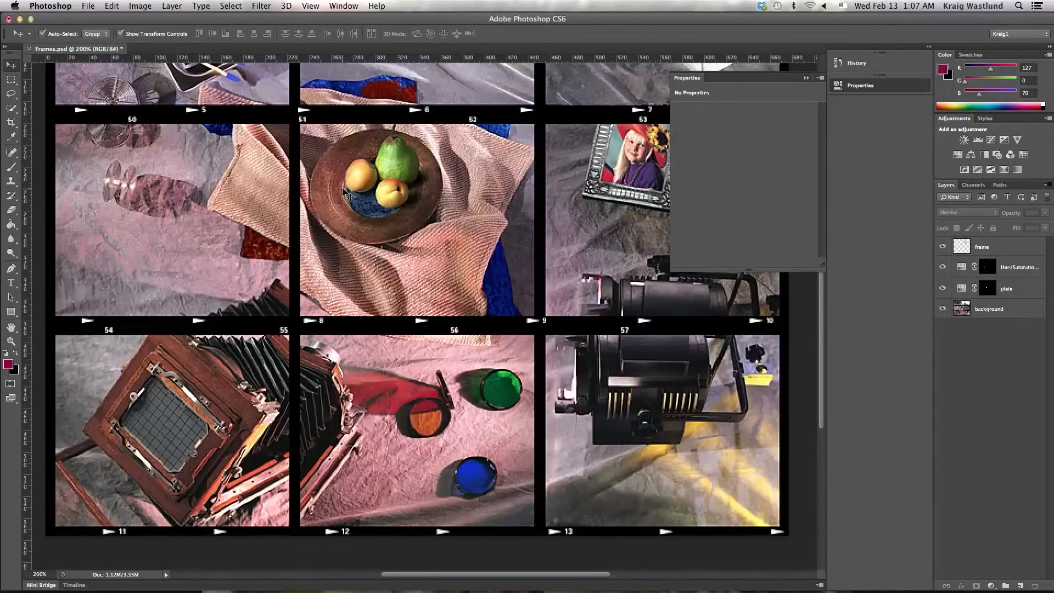
click(11, 108)
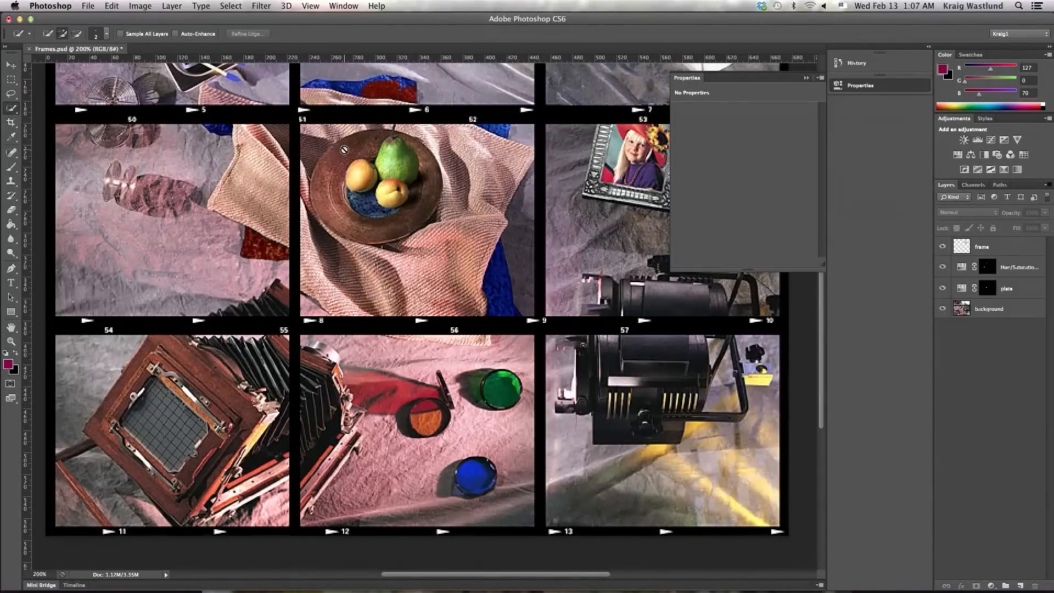
click(999, 309)
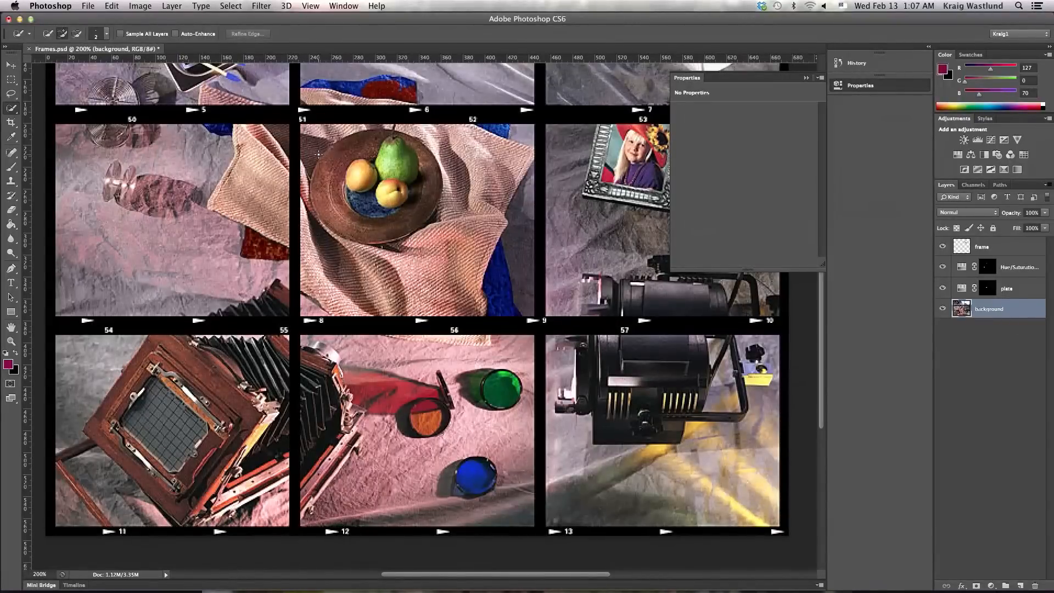
mouse_move(339, 158)
mouse_down()
mouse_move(338, 208)
mouse_move(366, 218)
mouse_move(396, 214)
mouse_move(431, 195)
mouse_up()
key(alt)
key(alt)
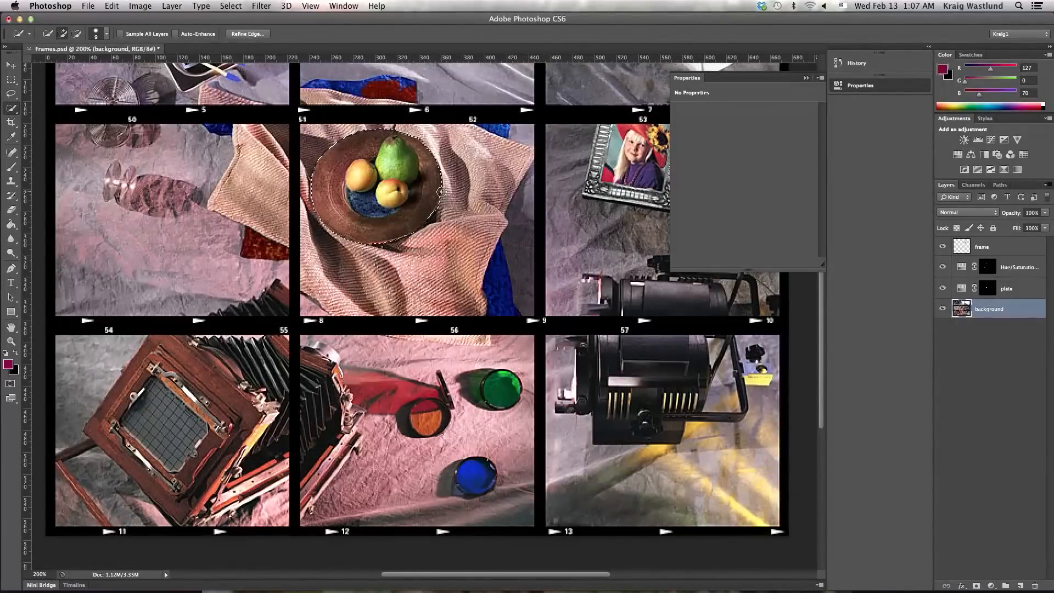
Add a new layer named 'entire_plate'.
click(1020, 586)
double_click(984, 309)
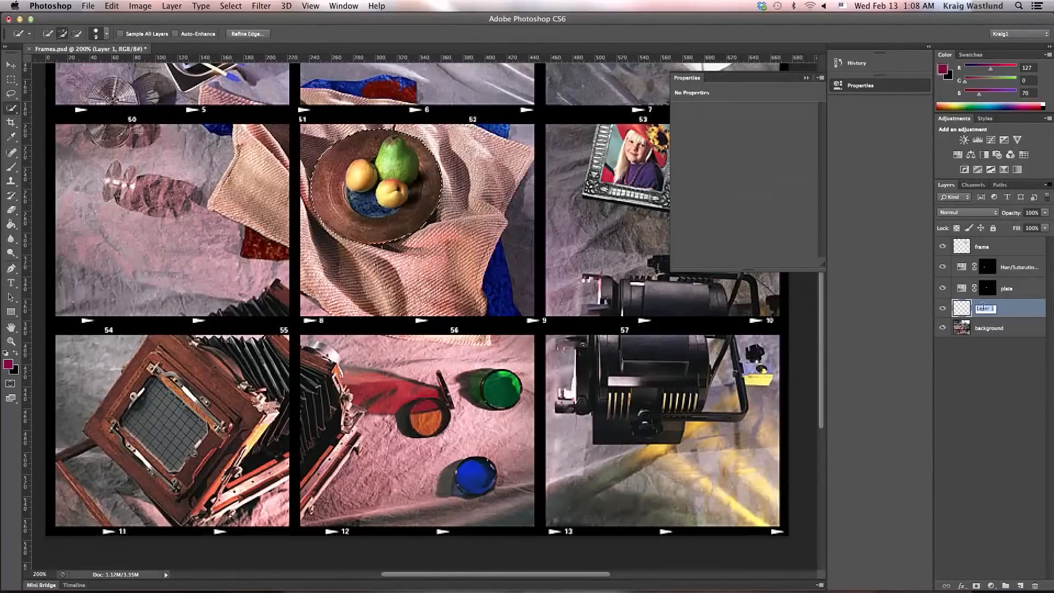
text(shtire_plate)
key(Return)
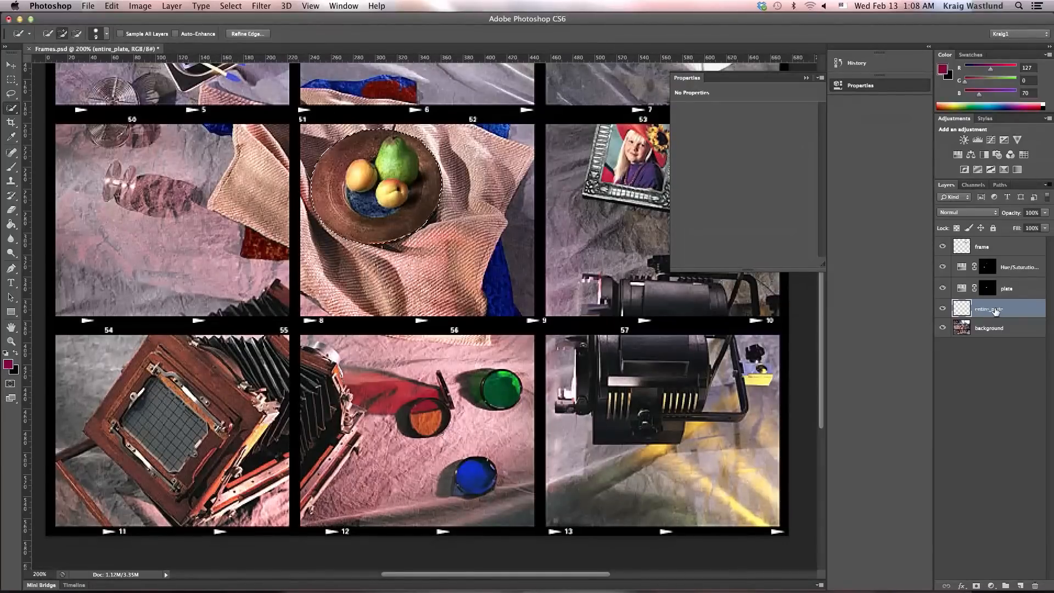
Deselect, try moving the plate into the left frame with the Move tool, then undo it.
key(super+d)
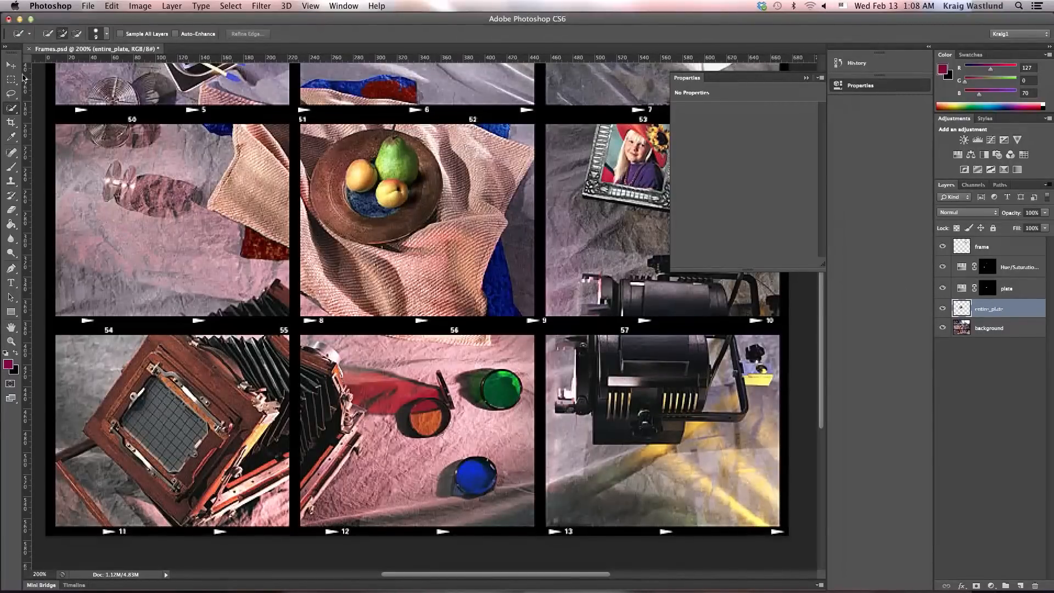
key(v)
drag(388, 188, 181, 224)
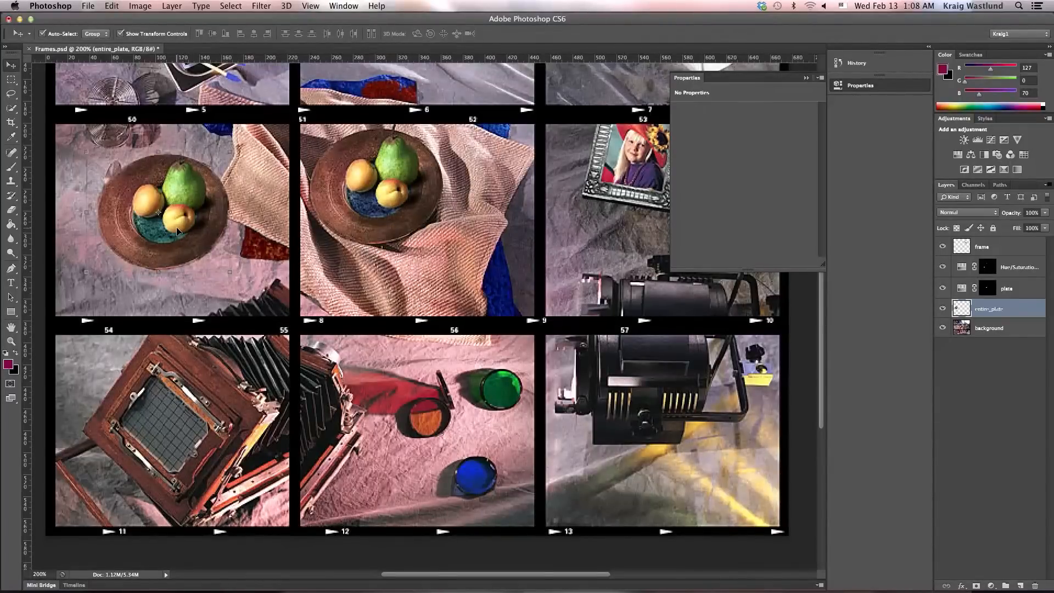
key(super+z)
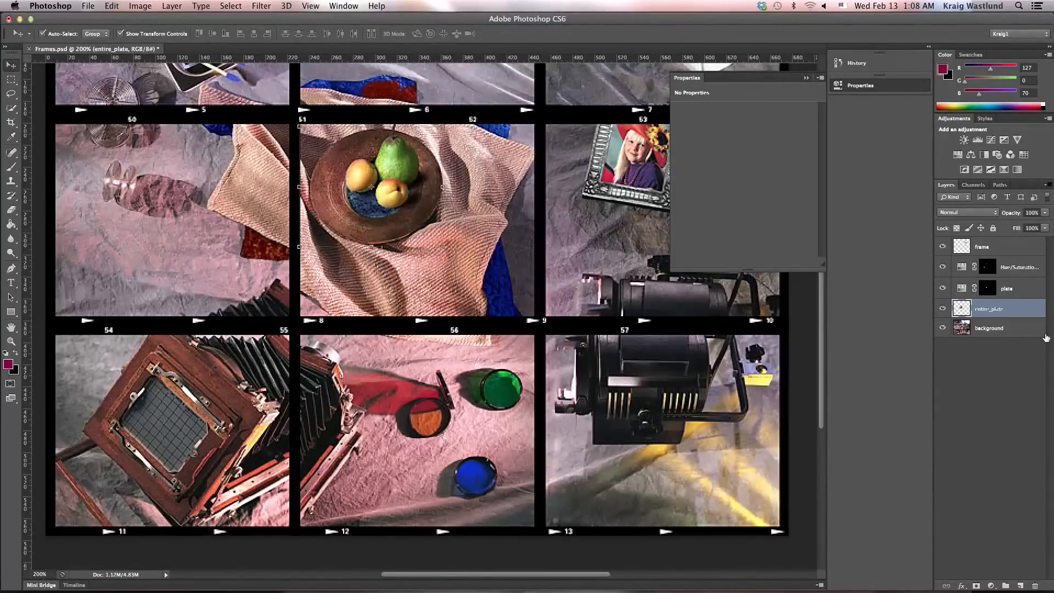
Duplicate the plate Hue/Saturation layer below entire_plate, clipping the copy to background and the original to entire_plate.
click(1010, 289)
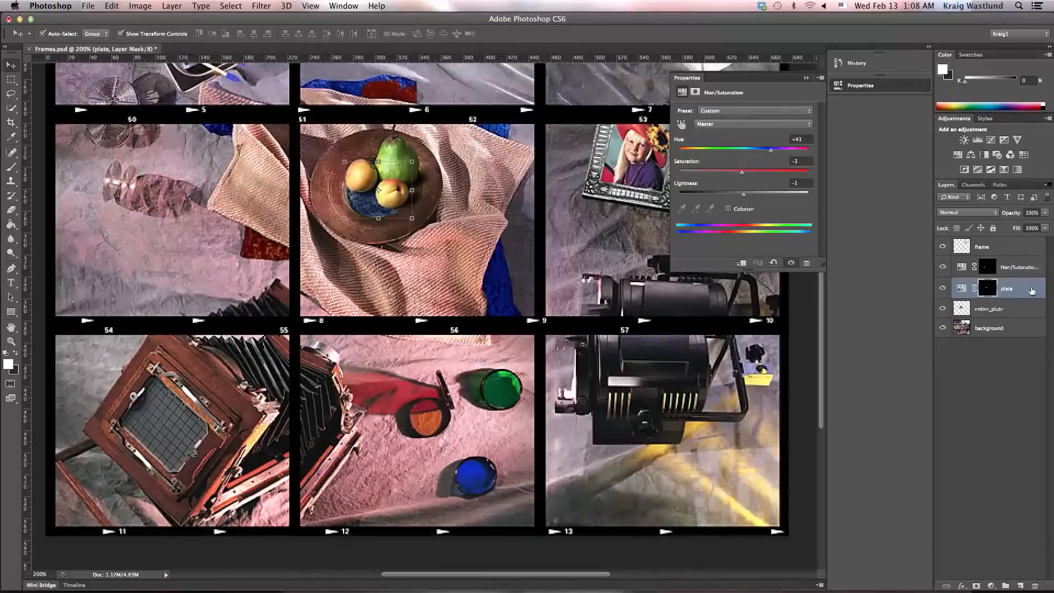
drag(1026, 291, 1022, 318)
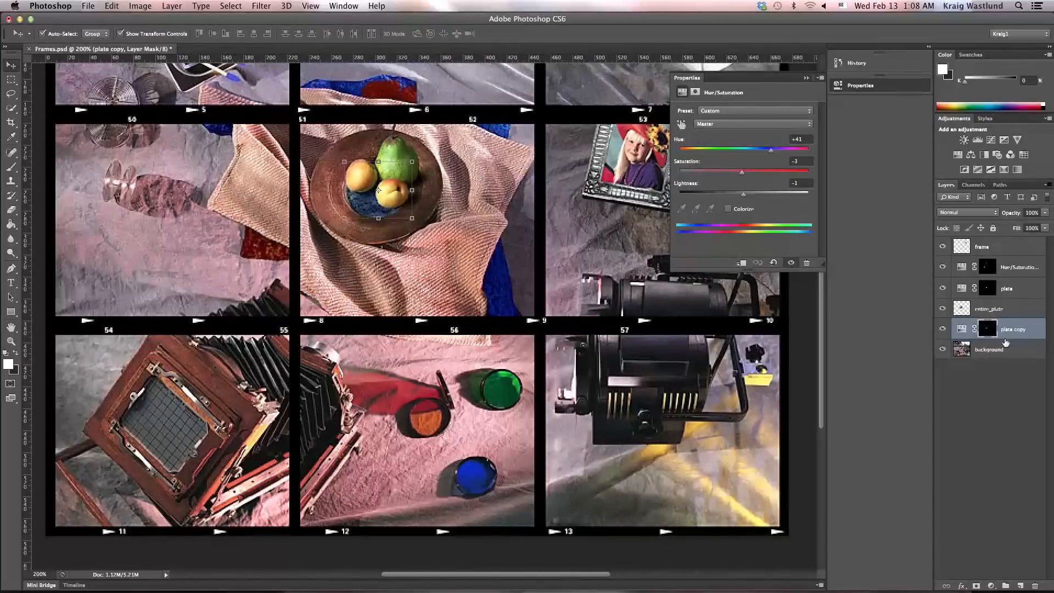
alt+click(1008, 339)
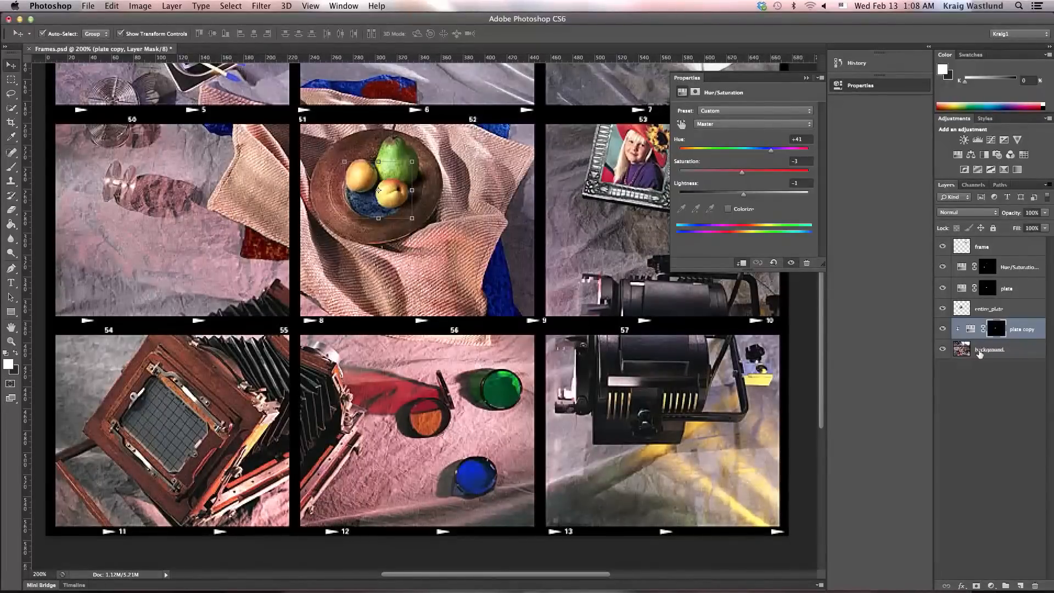
alt+click(1002, 297)
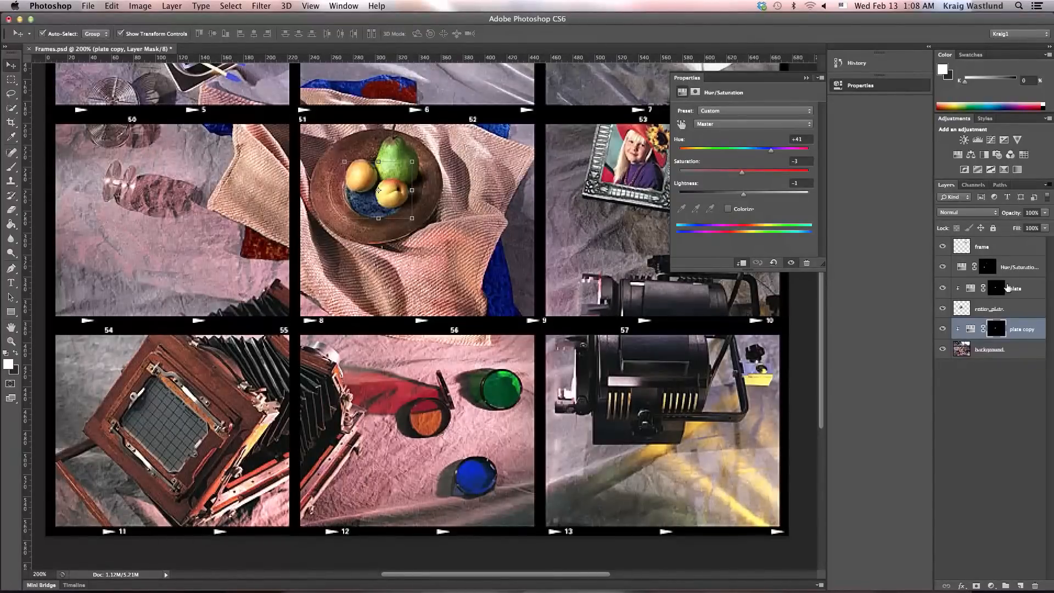
click(1021, 310)
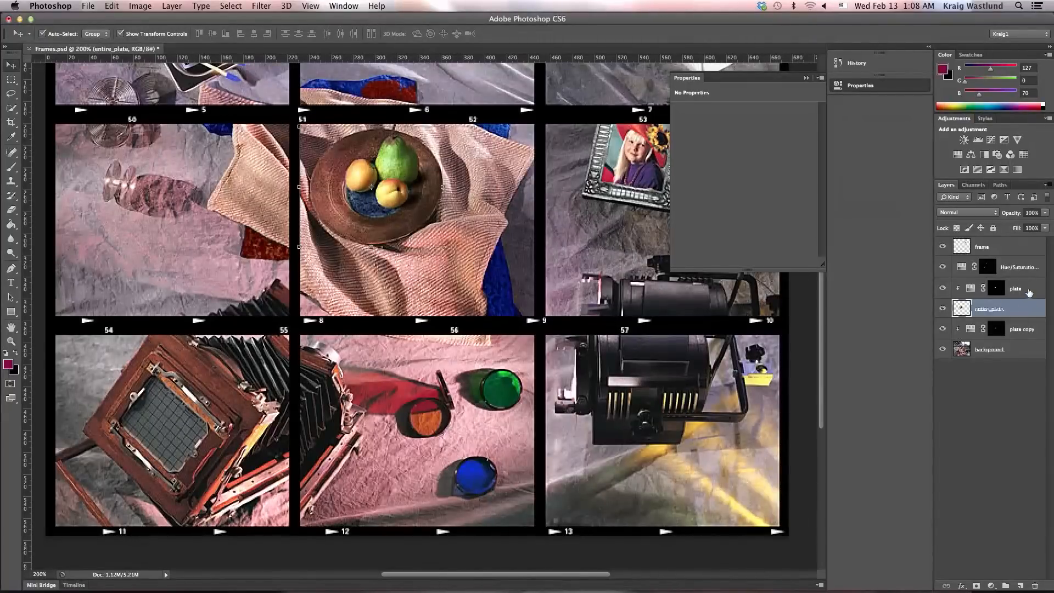
Copy the plate adjustment and entire_plate layers together into the left frame.
shift+click(1030, 290)
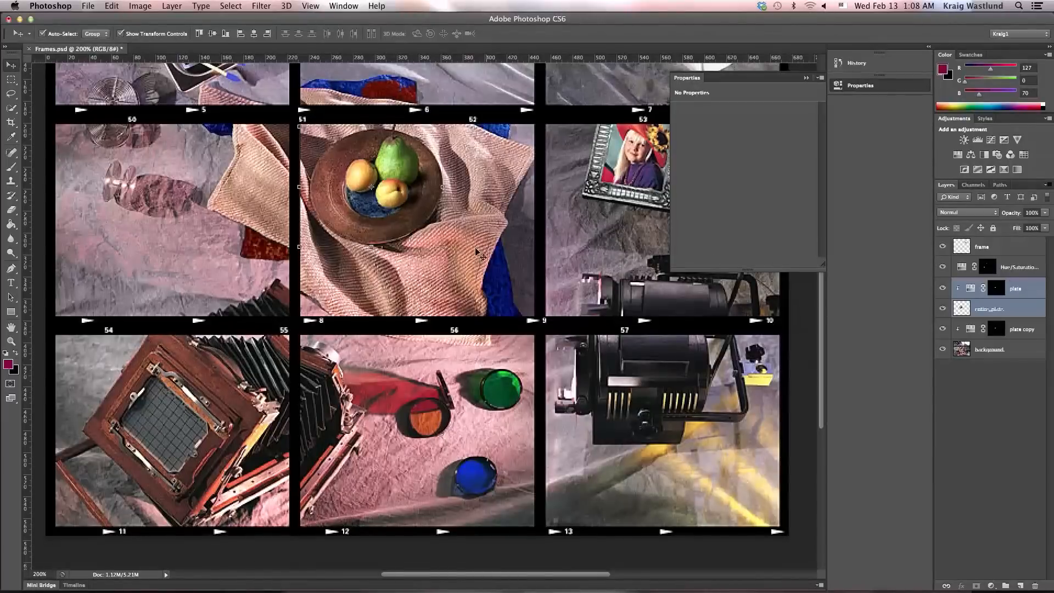
drag(370, 203, 122, 246)
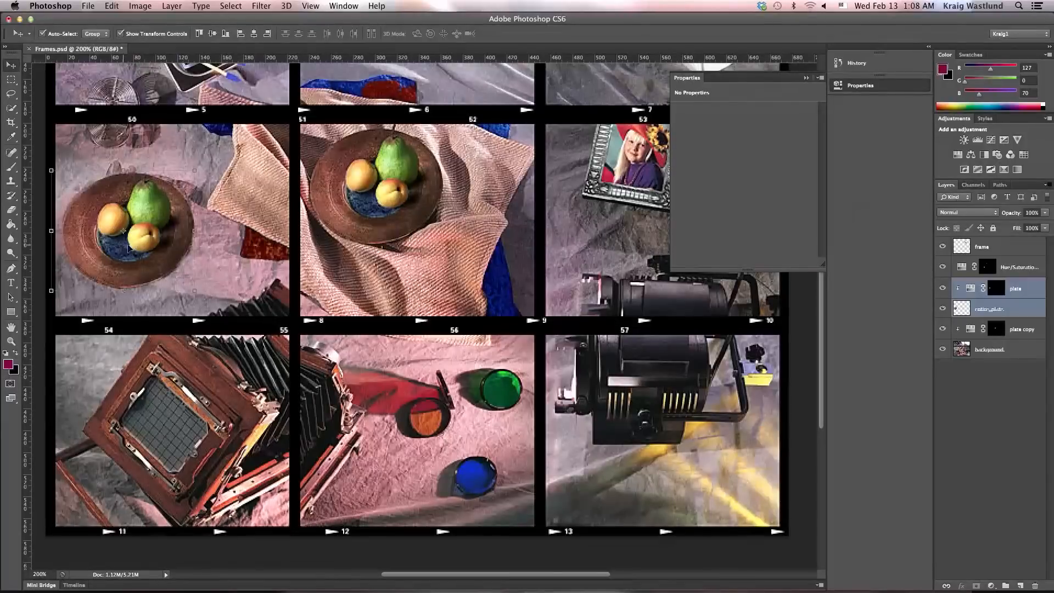
click(225, 266)
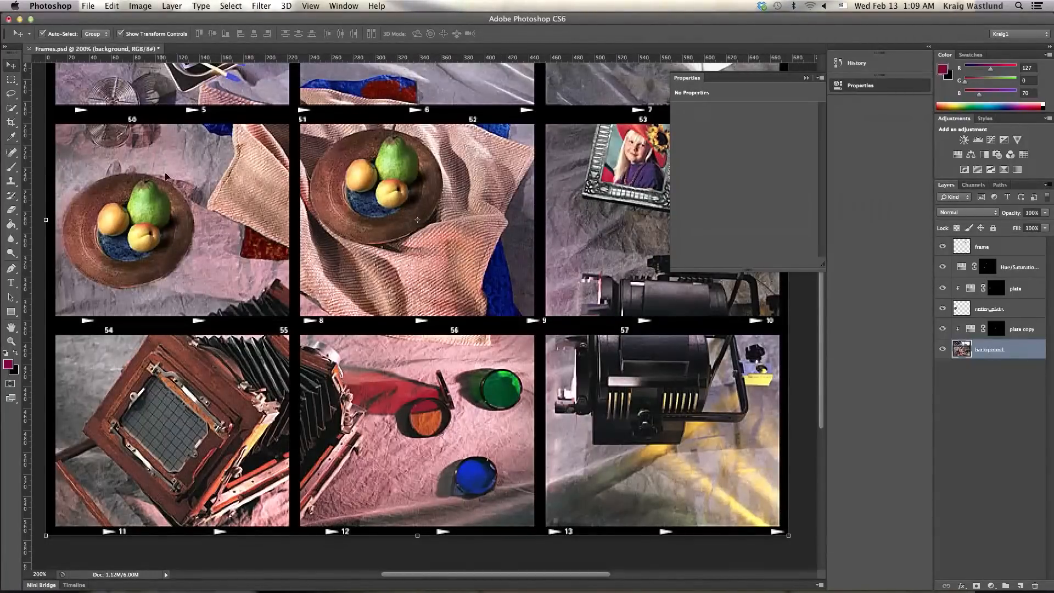
Scroll up to the top row and zoom in closely on the pear.
drag(492, 175, 485, 335)
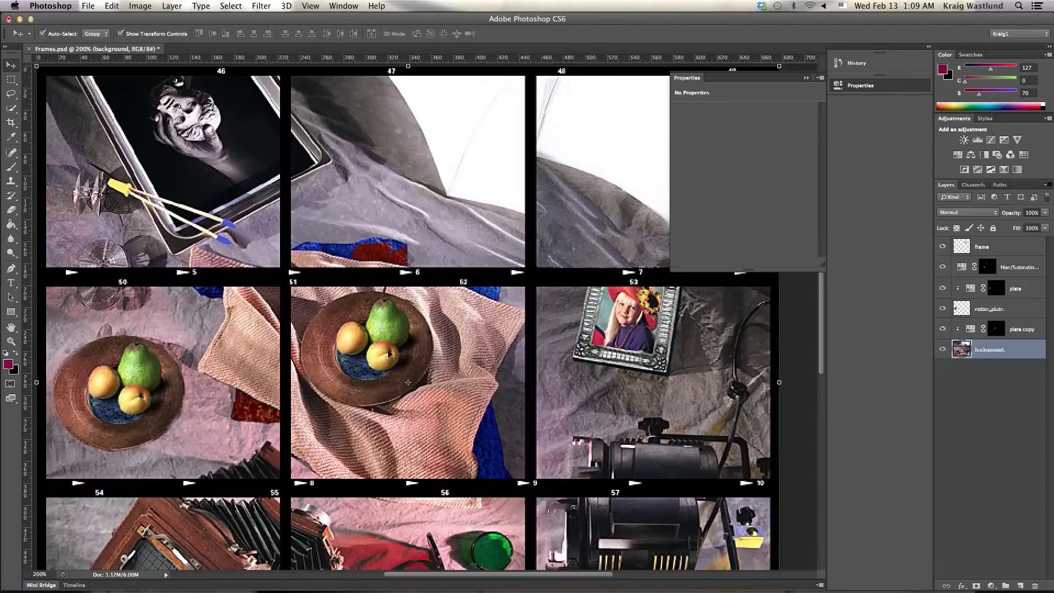
key(z)
drag(353, 286, 434, 369)
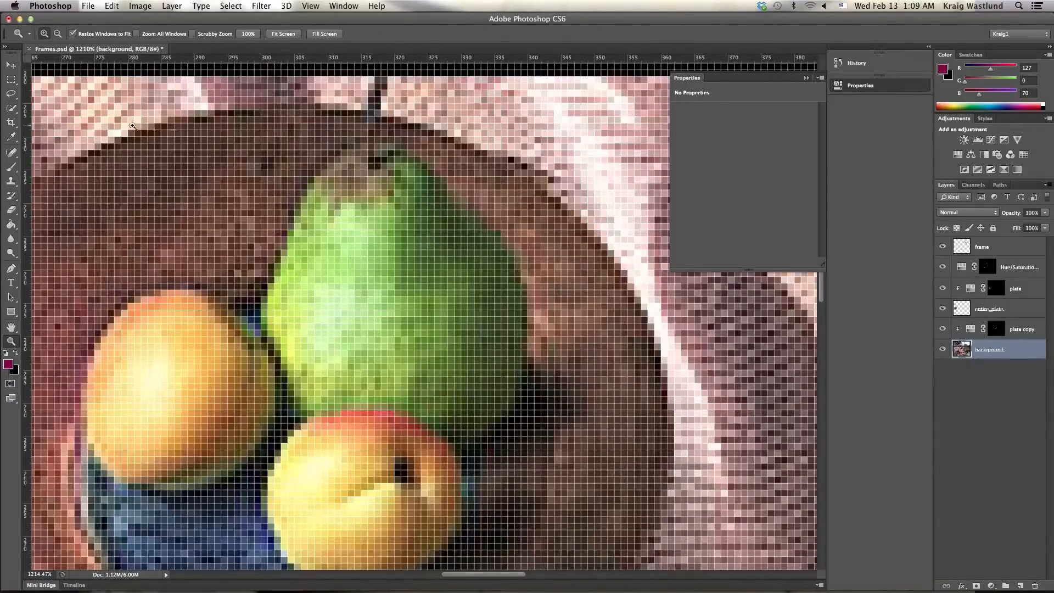
Quick-select the pear up to its stem, then paint its lower-left edge into the Quick Mask.
click(11, 108)
mouse_move(349, 217)
mouse_down()
mouse_move(333, 327)
mouse_move(371, 369)
mouse_move(434, 372)
mouse_move(453, 352)
mouse_move(455, 310)
mouse_move(419, 255)
mouse_up()
click(375, 180)
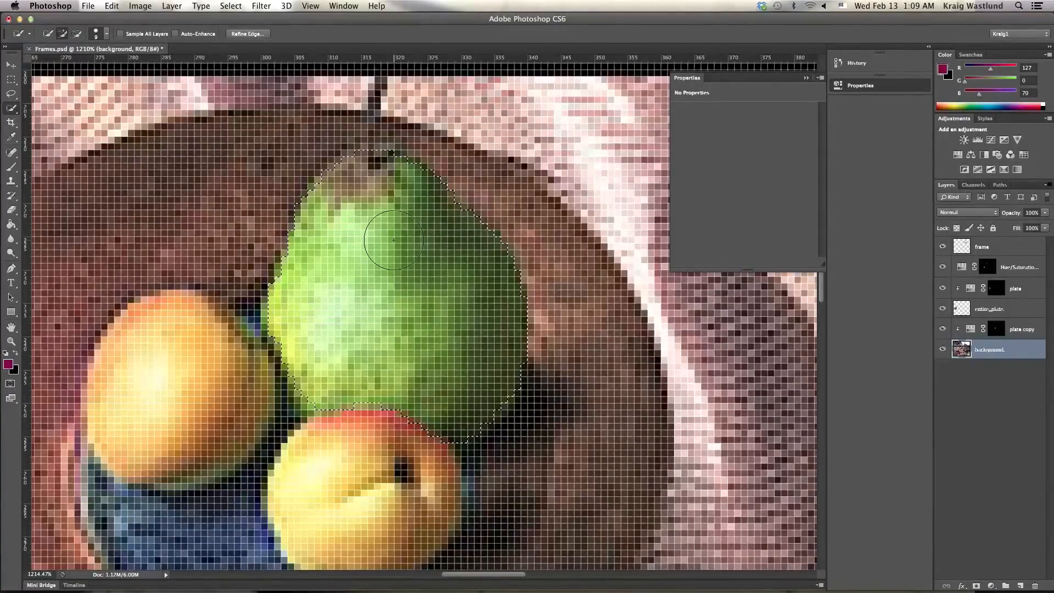
key(q)
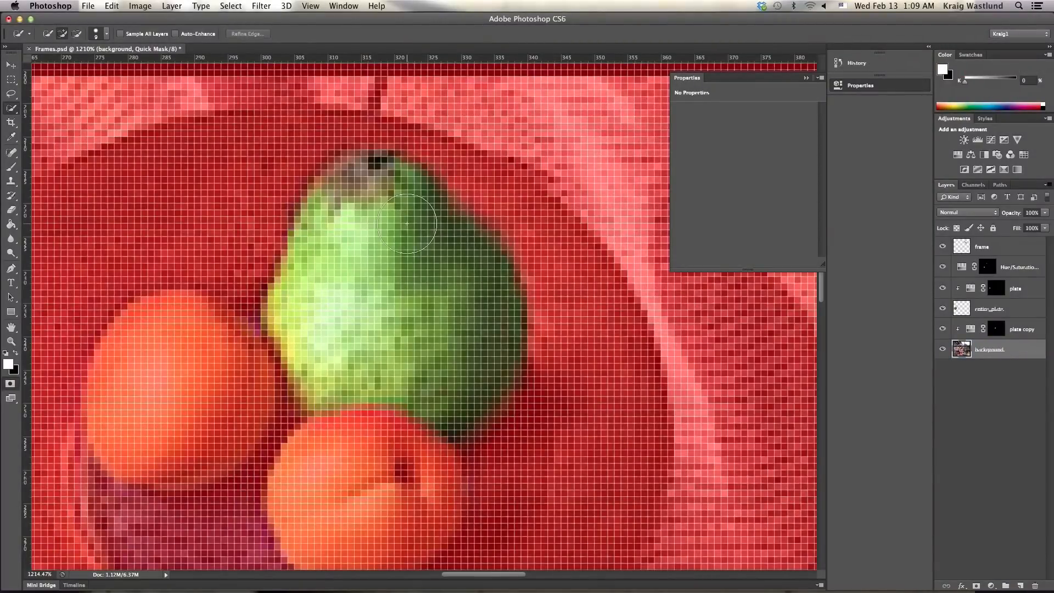
key(b)
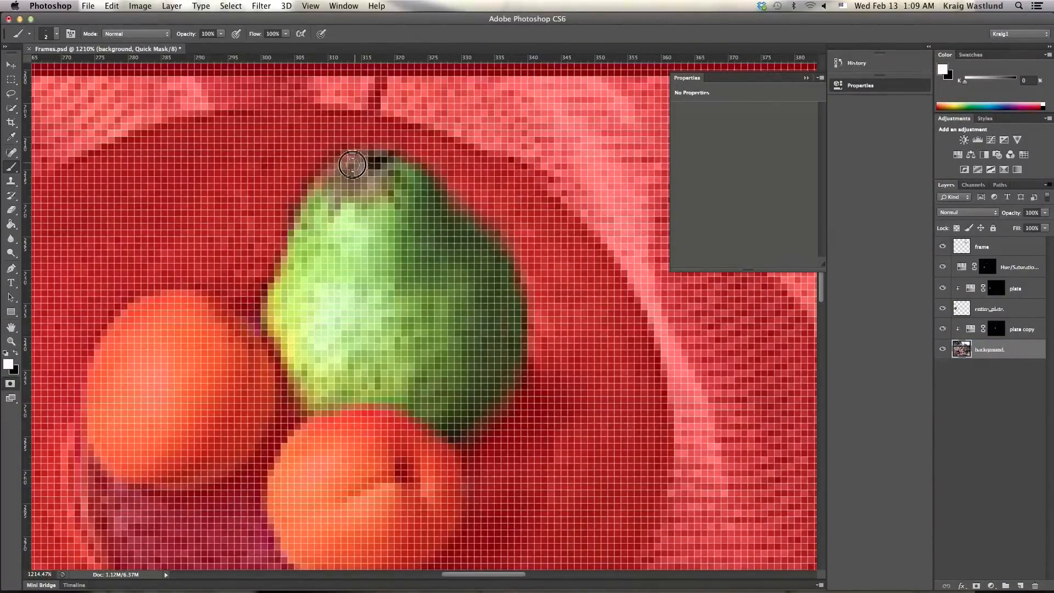
mouse_move(271, 327)
mouse_down()
mouse_move(294, 374)
mouse_move(327, 402)
mouse_move(432, 420)
mouse_move(468, 409)
mouse_move(450, 428)
mouse_move(501, 383)
mouse_move(512, 346)
mouse_move(504, 291)
mouse_move(379, 165)
mouse_up()
Refine the pear mask along its lower-right and right edges, checking the selection outline between strokes.
key(q)
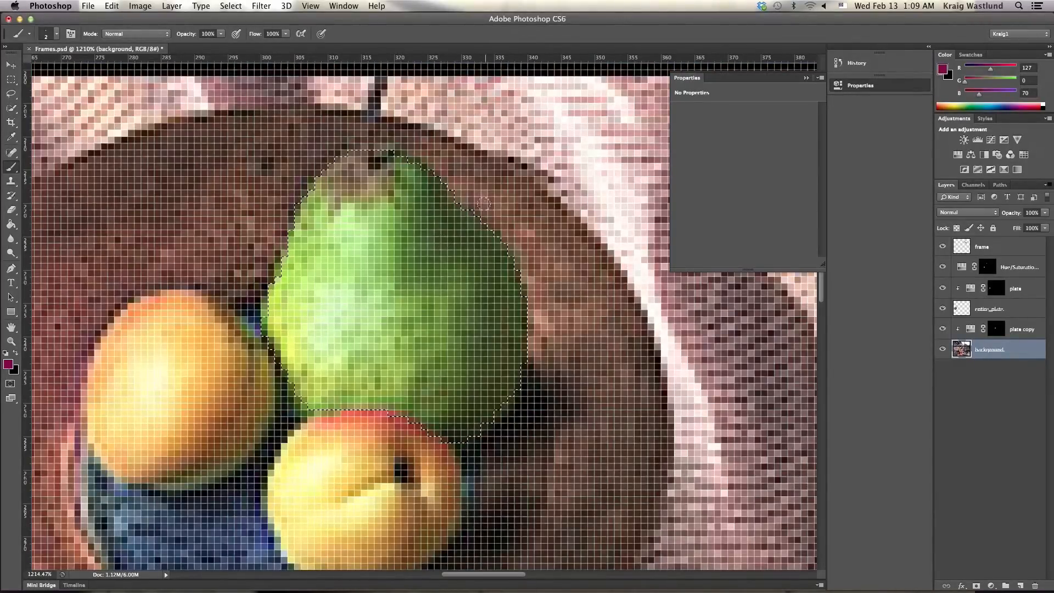
key(q)
mouse_move(509, 387)
mouse_down()
mouse_move(472, 422)
mouse_move(500, 406)
mouse_move(511, 383)
mouse_move(474, 436)
mouse_up()
key(q)
key(q)
drag(519, 349, 507, 395)
key(q)
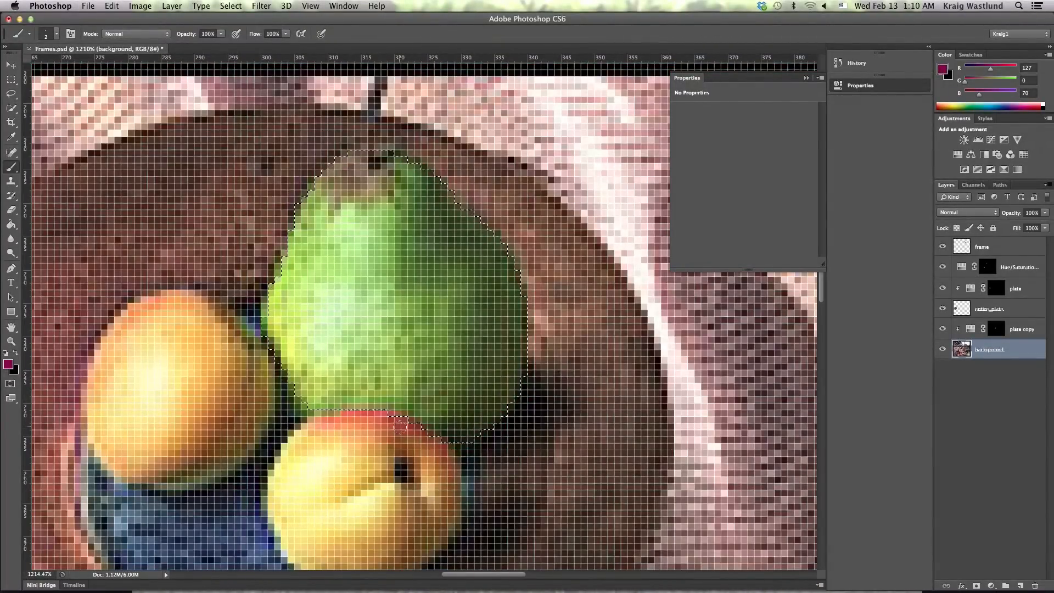
key(q)
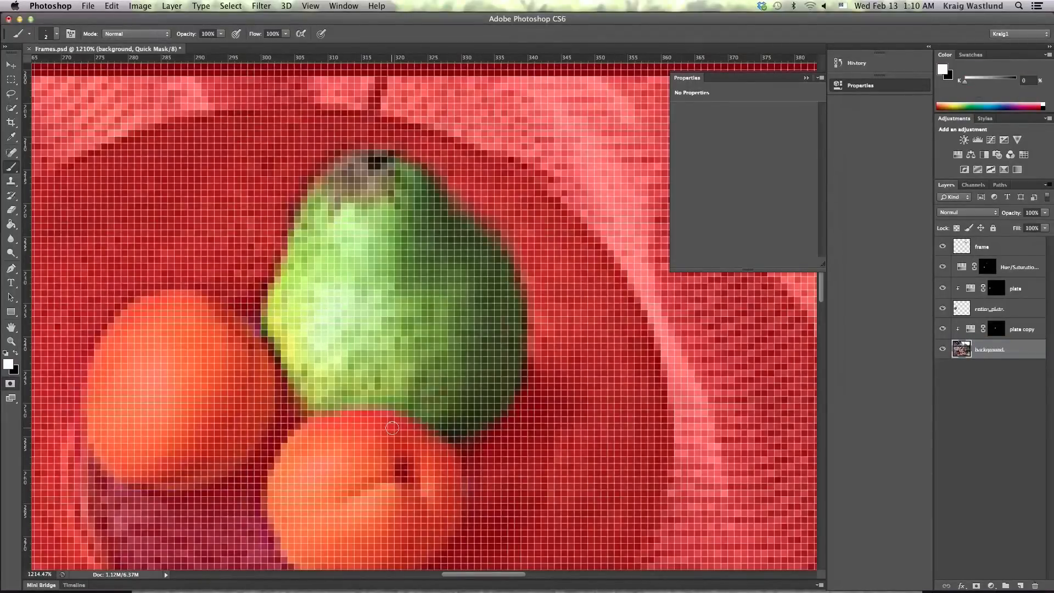
key(x)
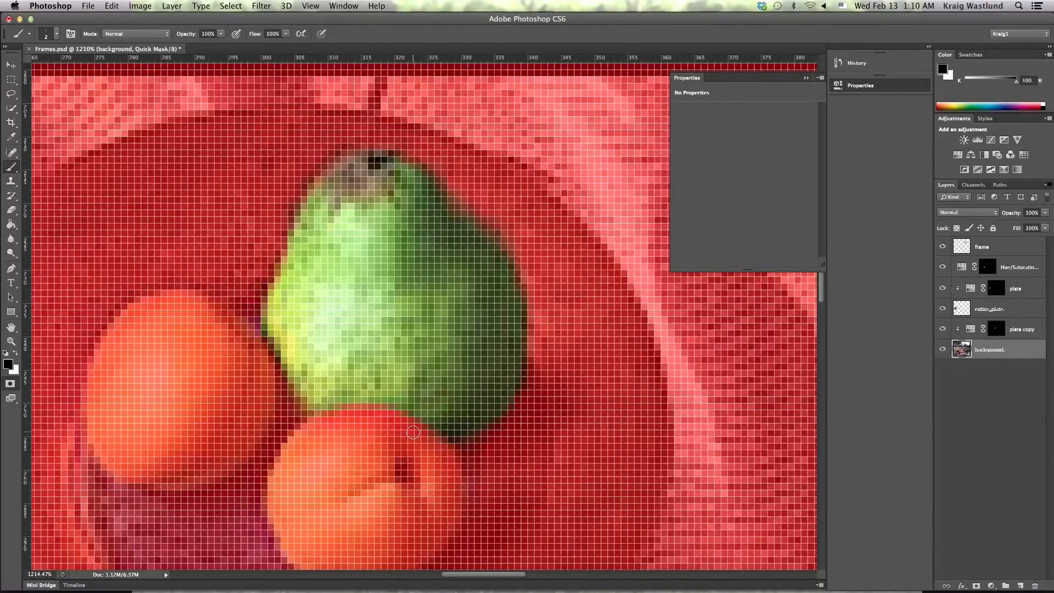
key(q)
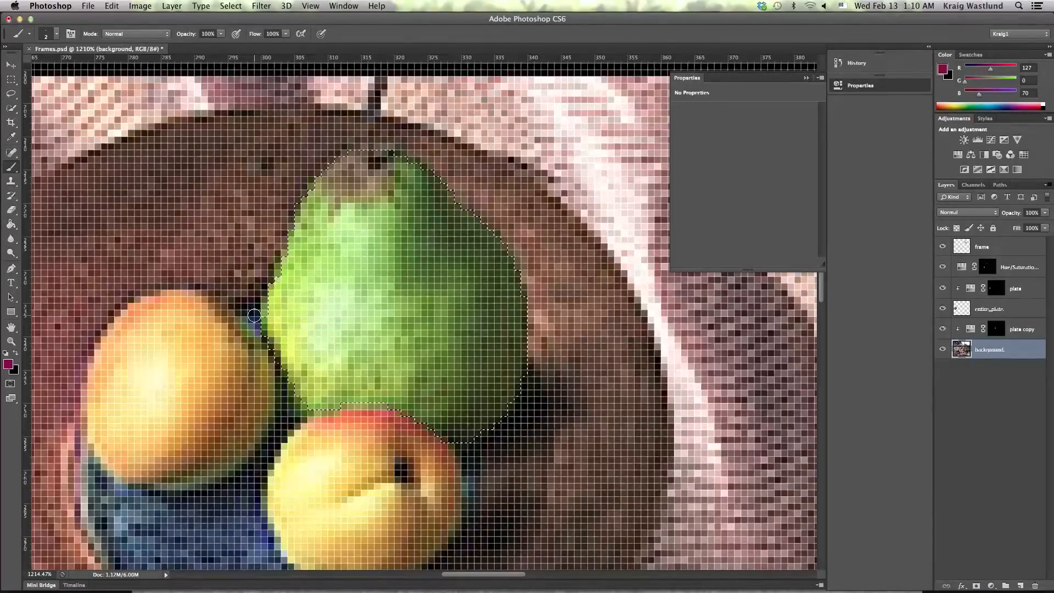
key(q)
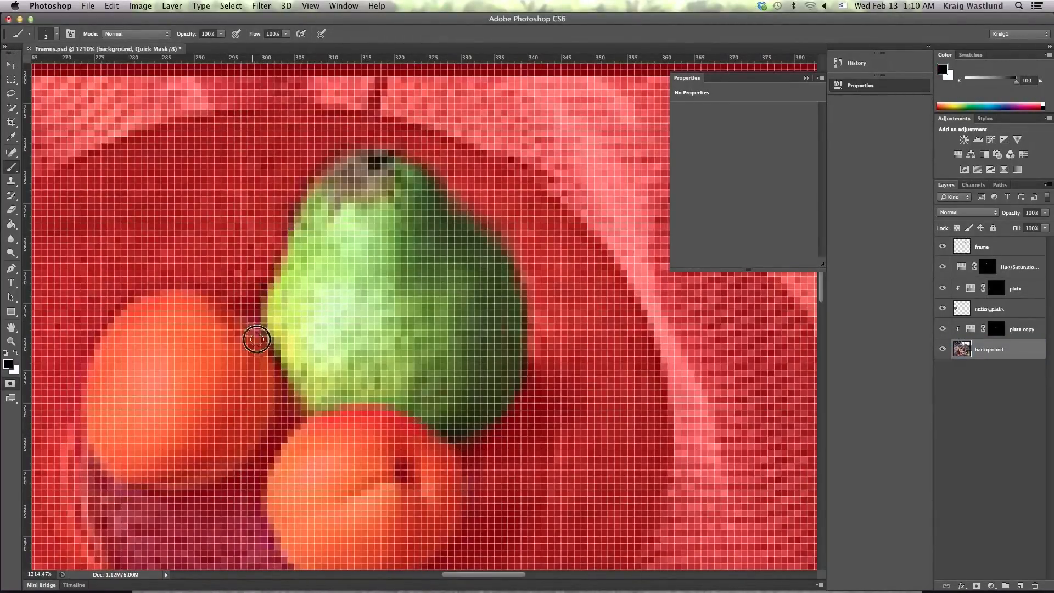
key(q)
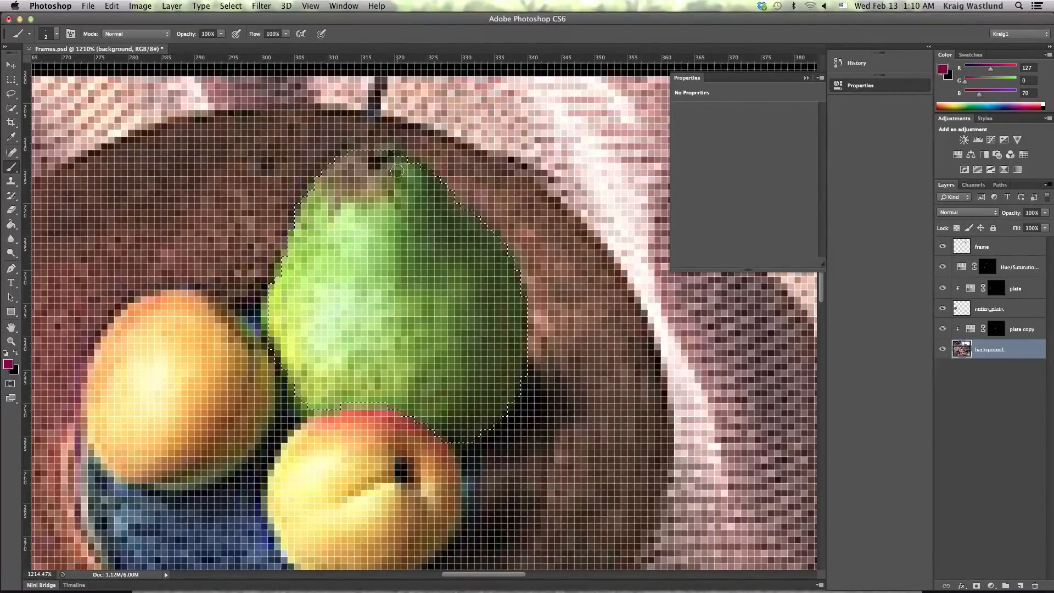
Paint the pear's stem into the Quick Mask in white, then fit the whole sheet on screen.
drag(426, 166, 406, 249)
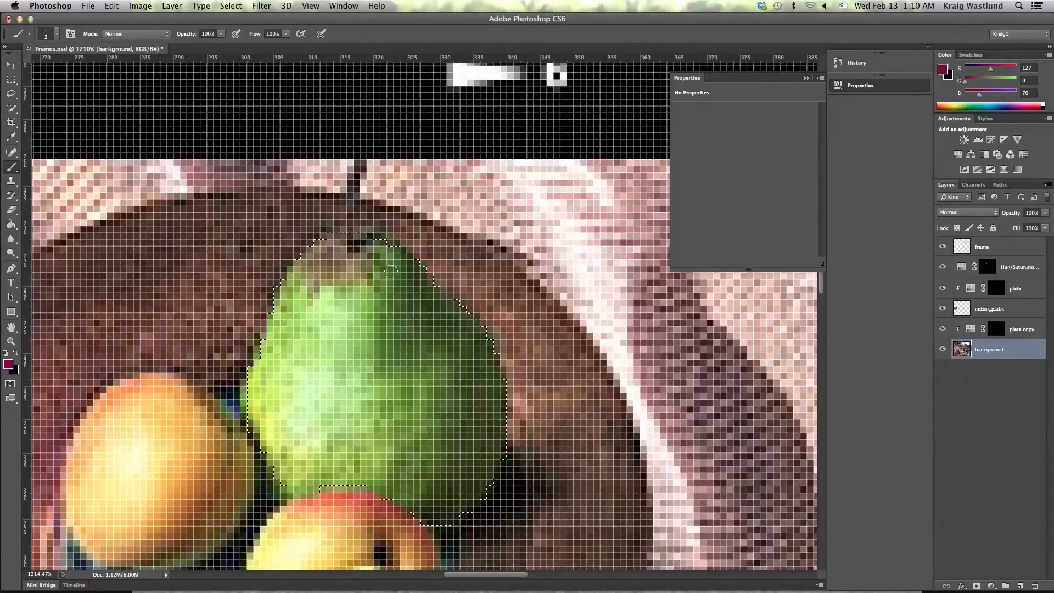
key(x)
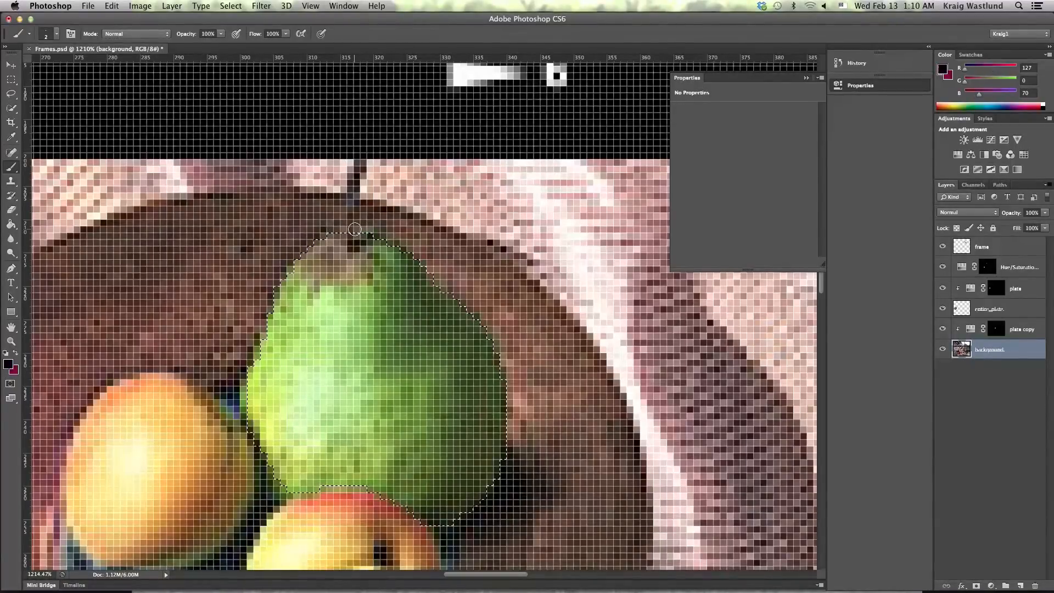
key(x)
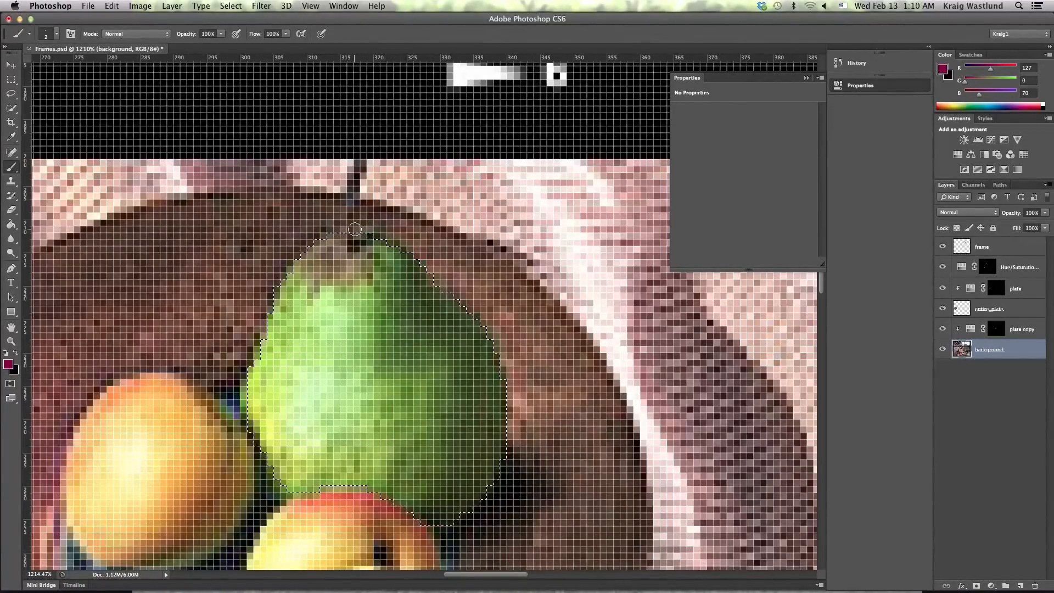
key(q)
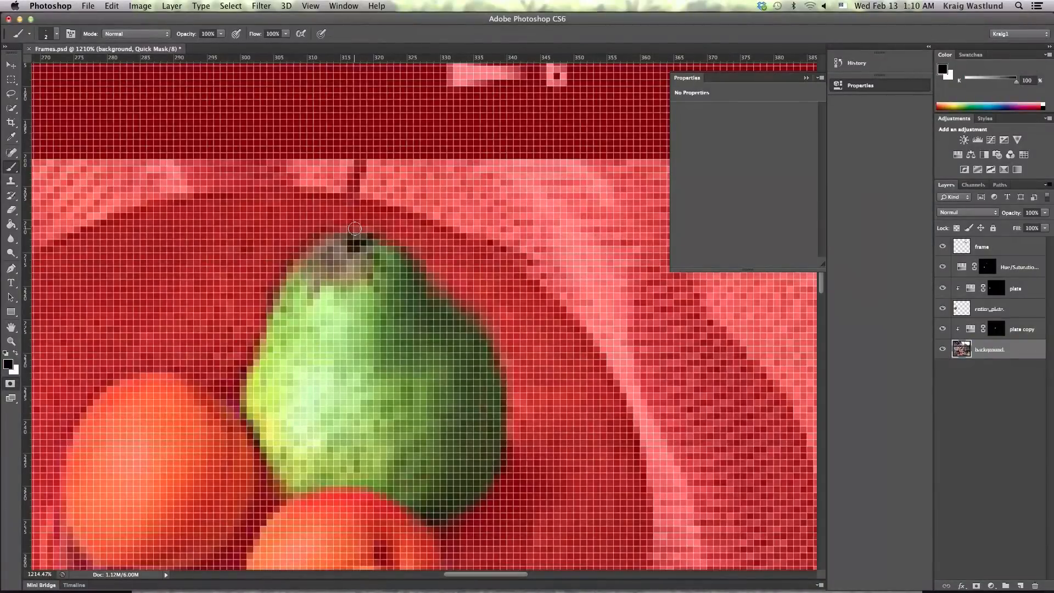
key(x)
mouse_move(353, 249)
mouse_down()
mouse_move(365, 172)
mouse_move(351, 192)
mouse_move(354, 250)
mouse_up()
key(q)
key(q)
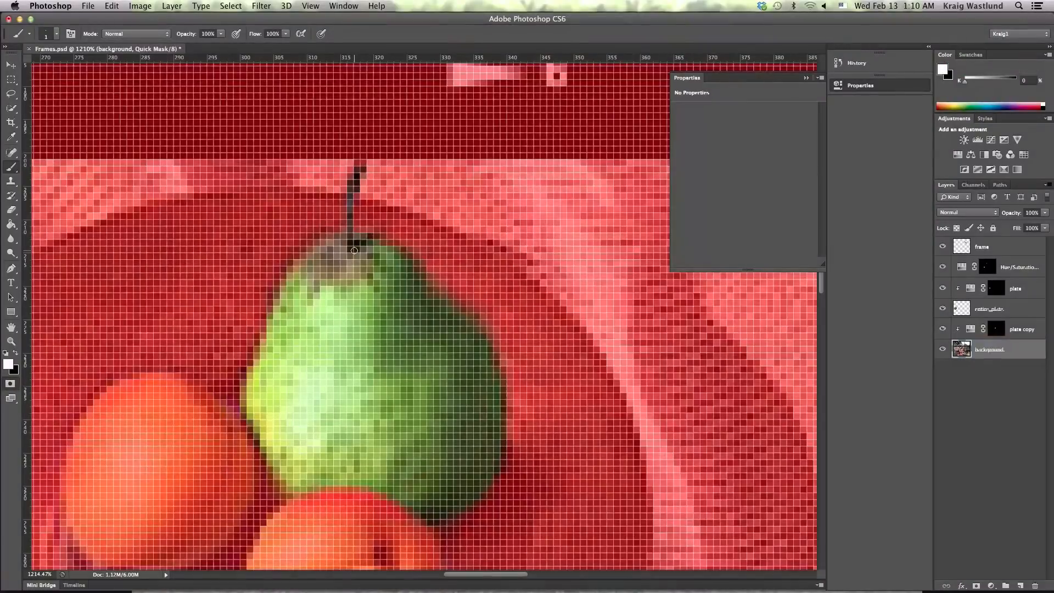
key(q)
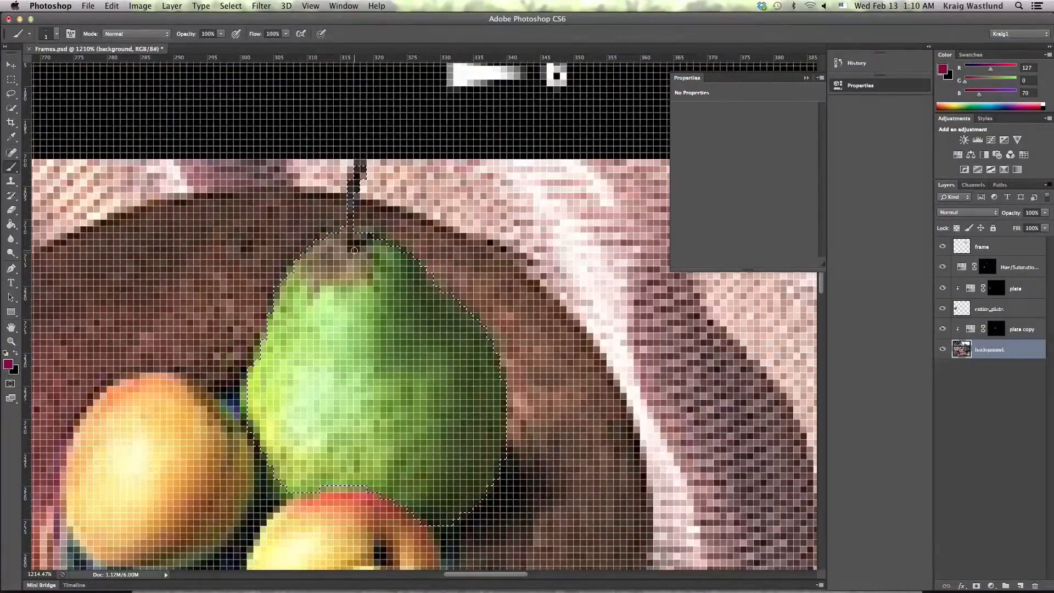
key(super+0)
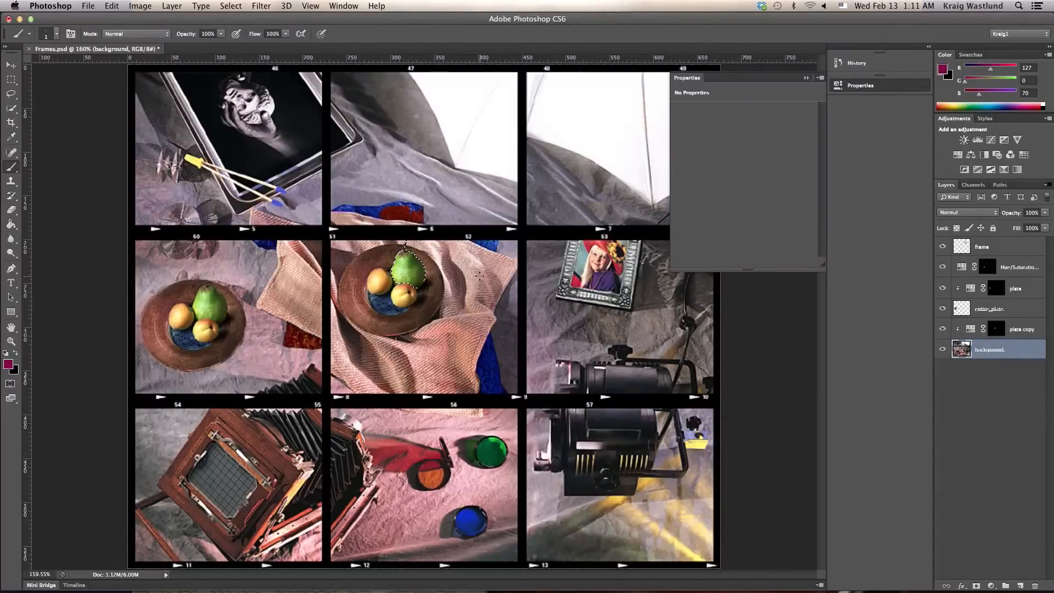
Save the current pear selection as 'pear'.
click(230, 6)
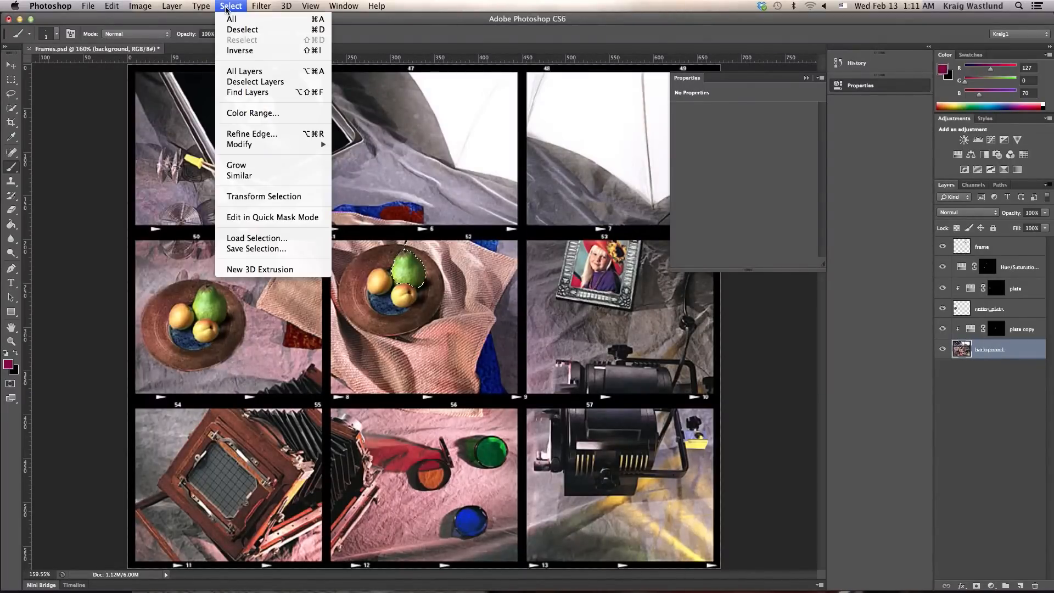
click(260, 248)
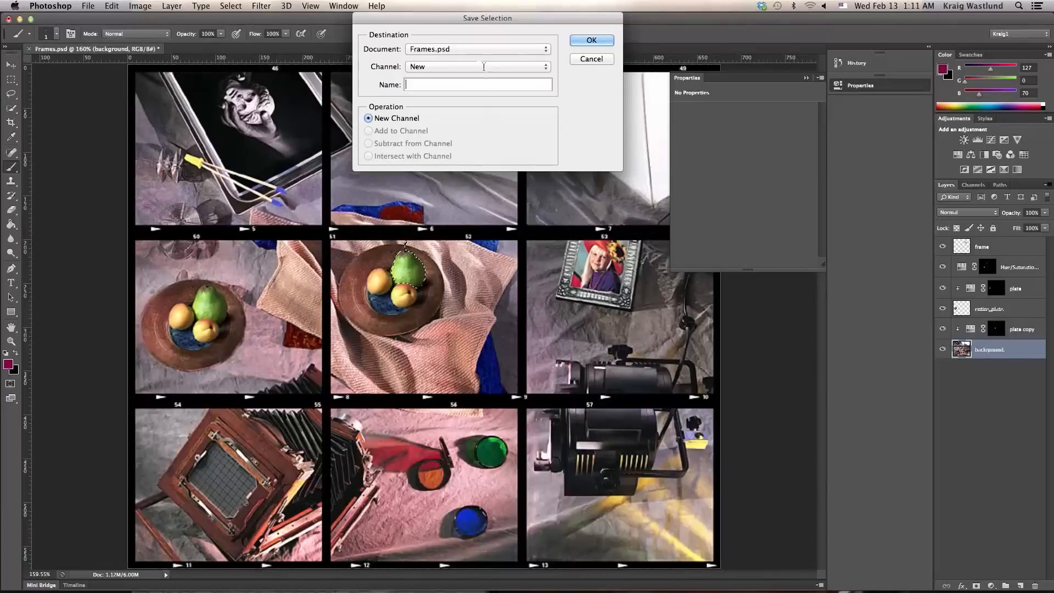
text(pear)
key(Return)
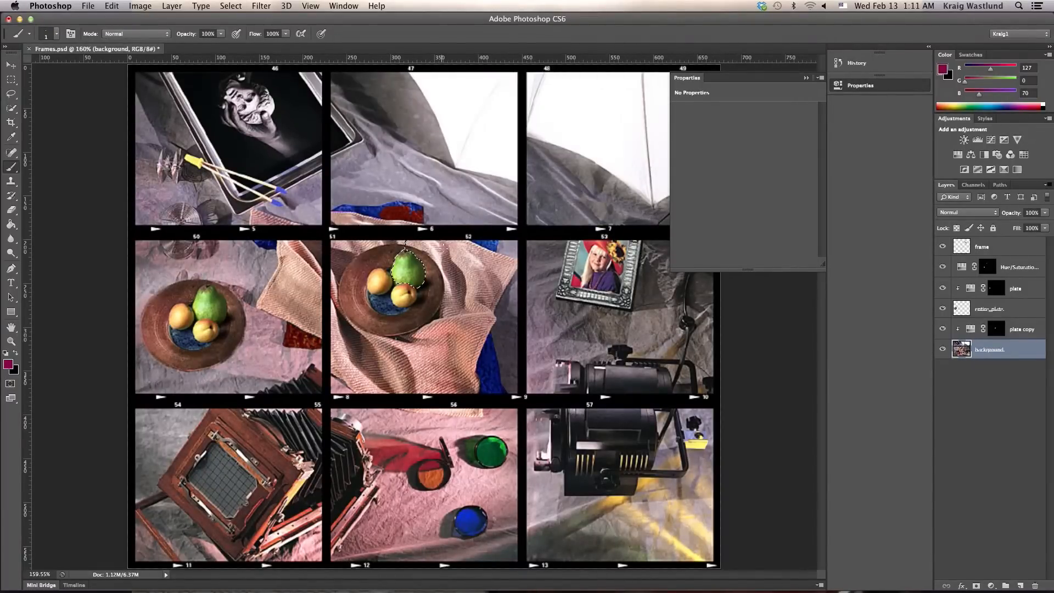
Deselect, then reload the saved 'pear' channel as the selection.
click(11, 64)
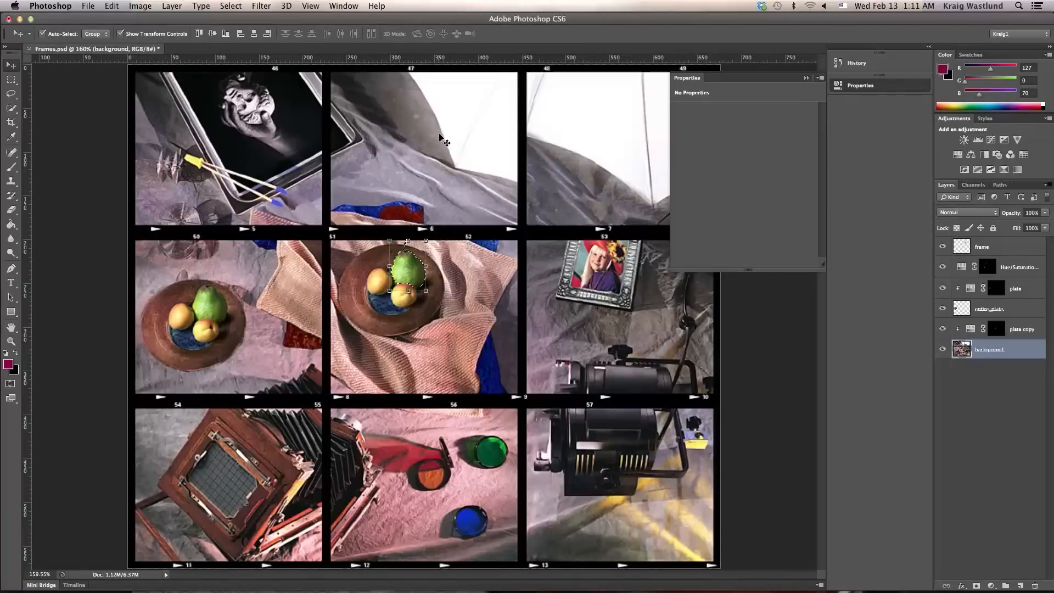
key(super+d)
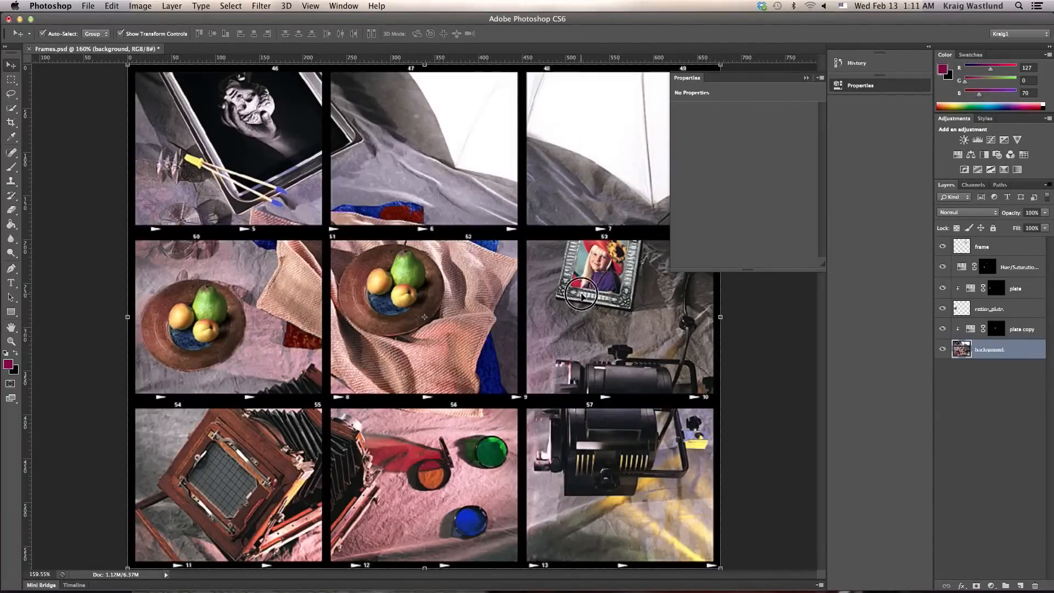
click(231, 5)
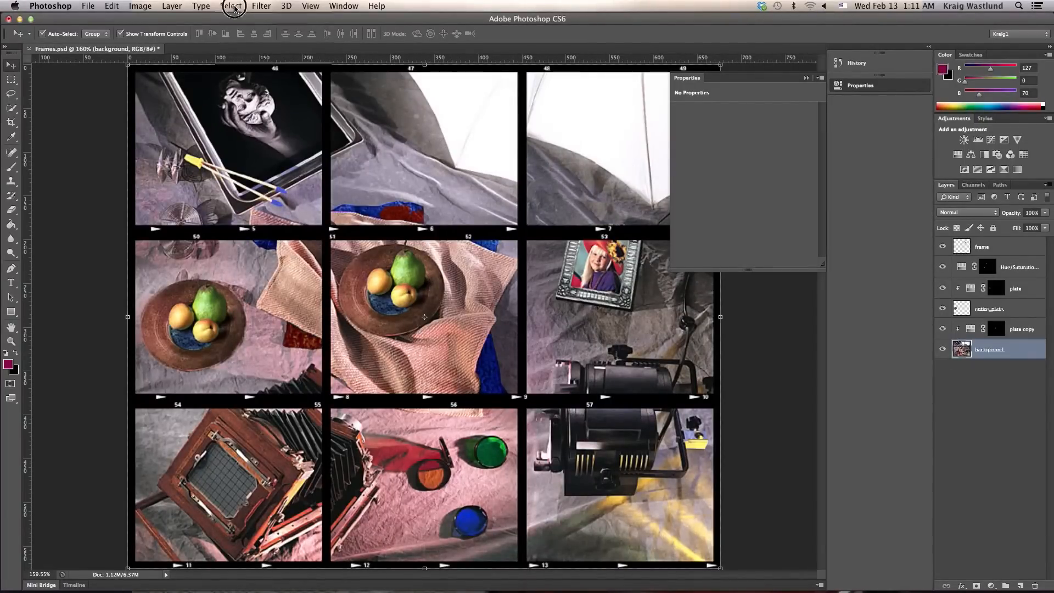
click(276, 239)
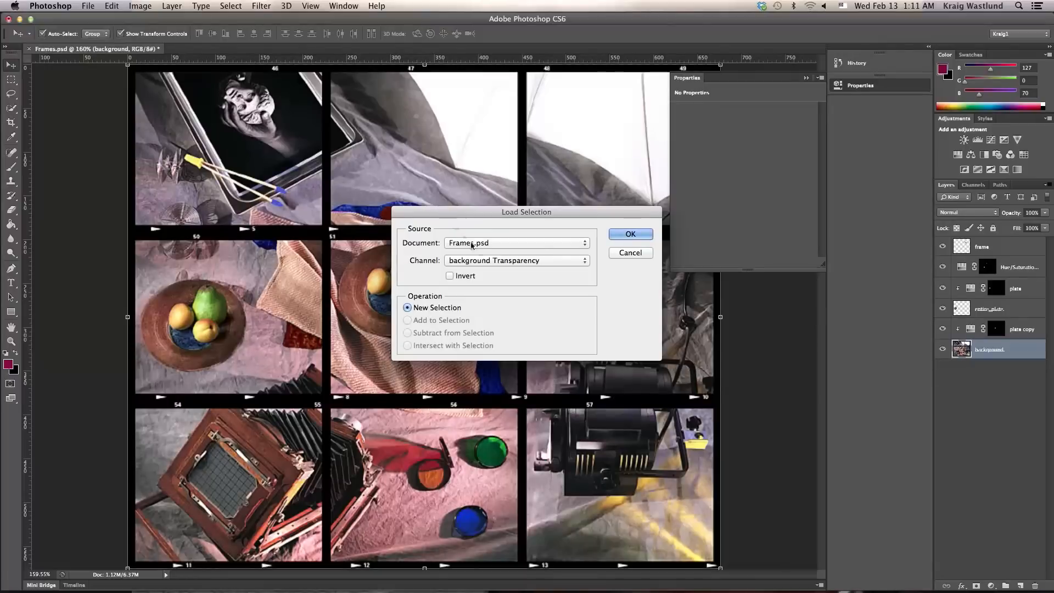
click(480, 260)
click(483, 277)
click(629, 235)
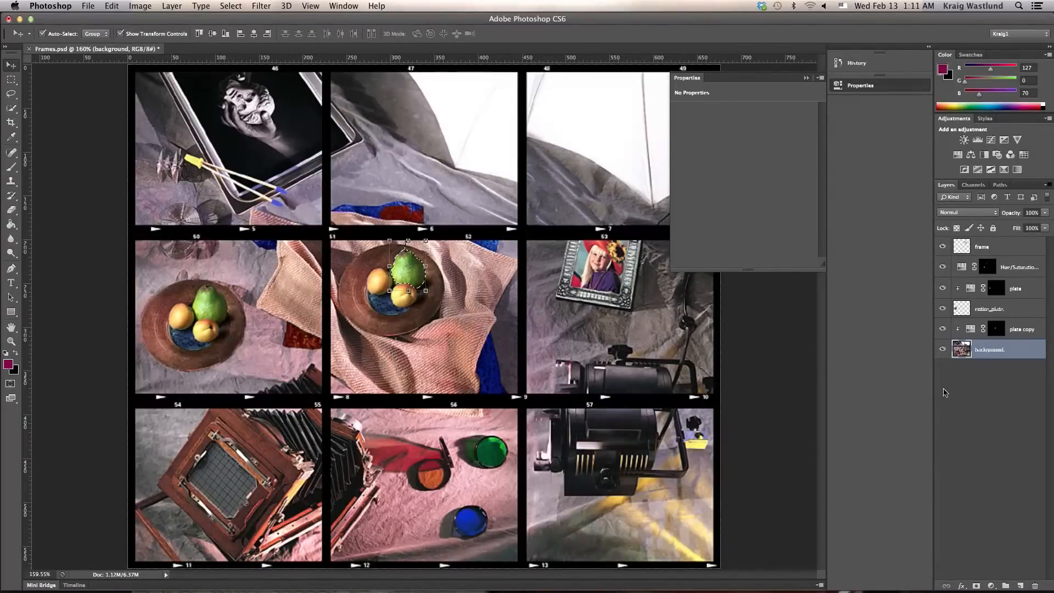
Add a new empty layer and name it 'pear'.
click(1019, 586)
double_click(992, 349)
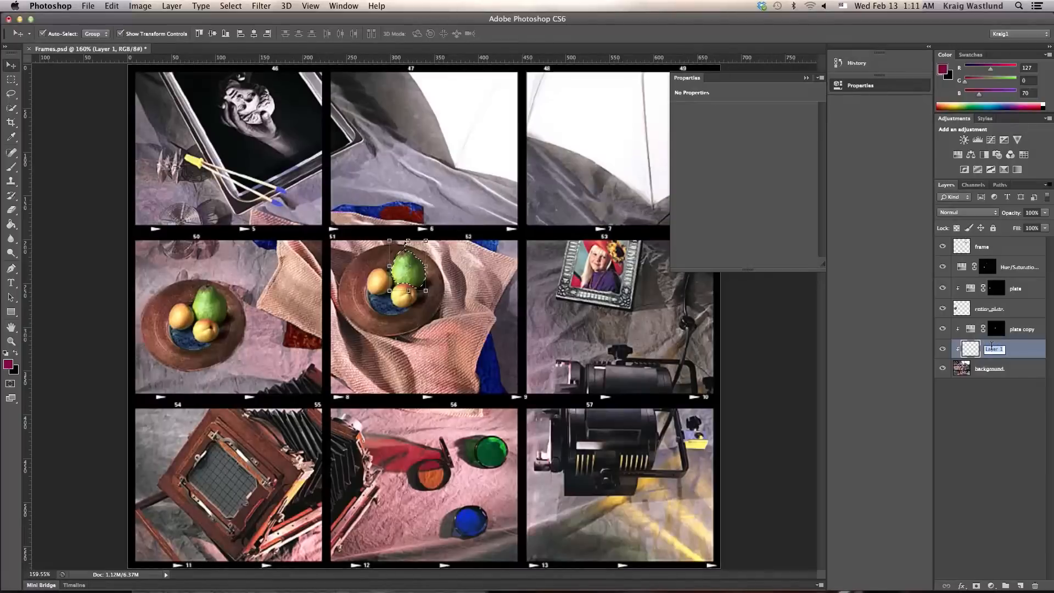
text(pear)
key(Return)
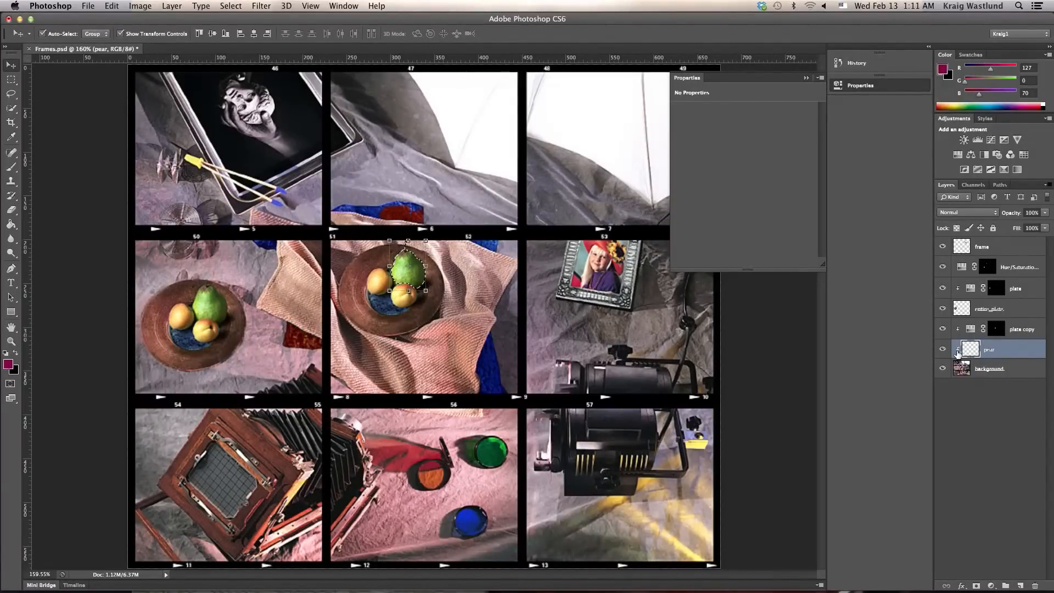
Move the pear layer between entire_plate and plate, releasing its clipping masks.
alt+click(997, 357)
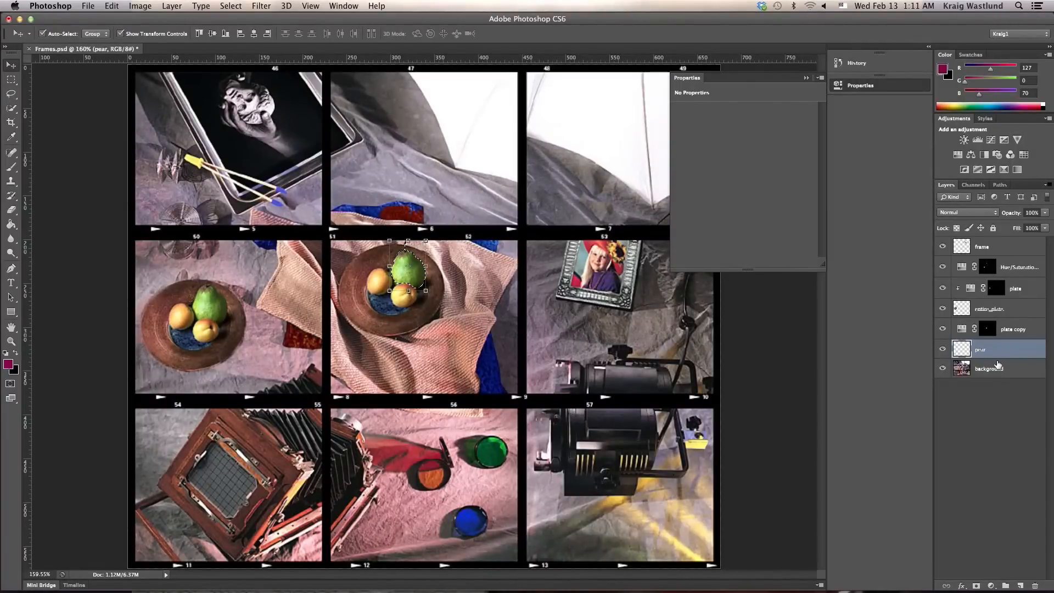
drag(993, 355, 995, 309)
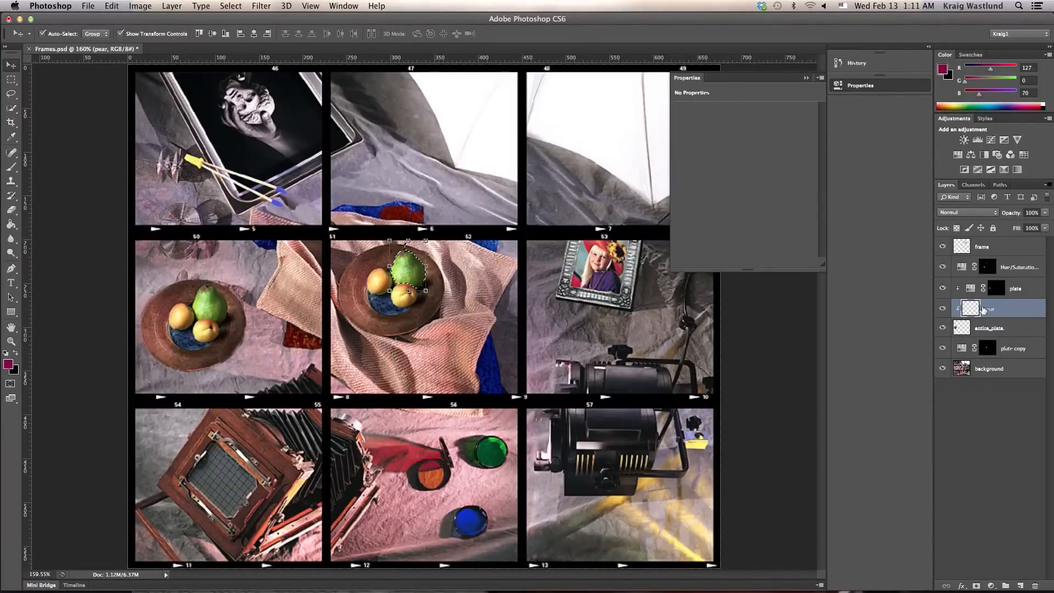
click(995, 372)
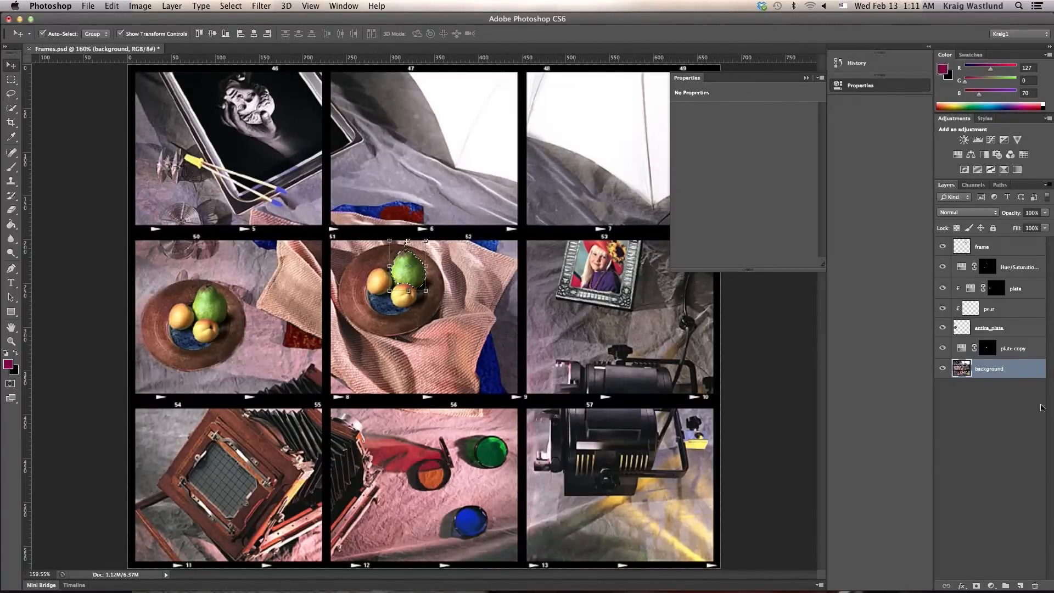
click(1005, 310)
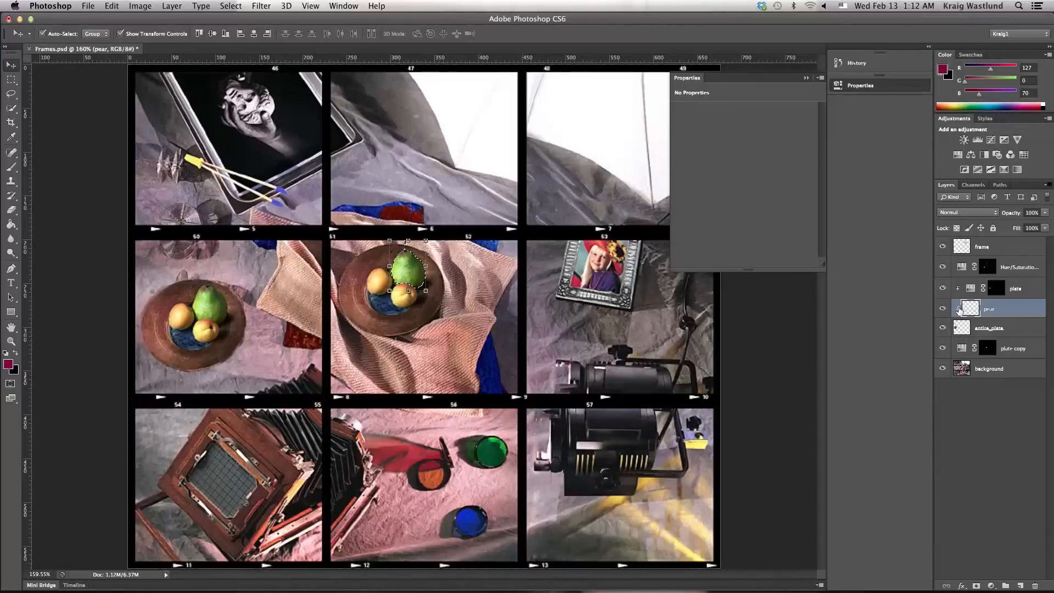
alt+click(999, 314)
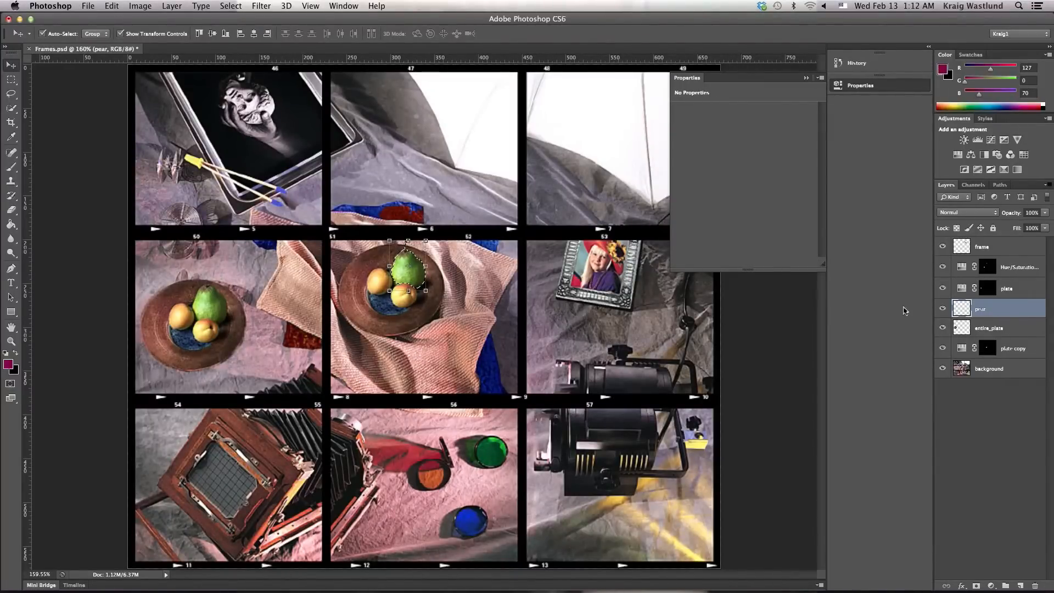
Paste the pear onto the pear layer, drag it into frame 47, and zoom in on it.
key(super+v)
drag(416, 278, 403, 162)
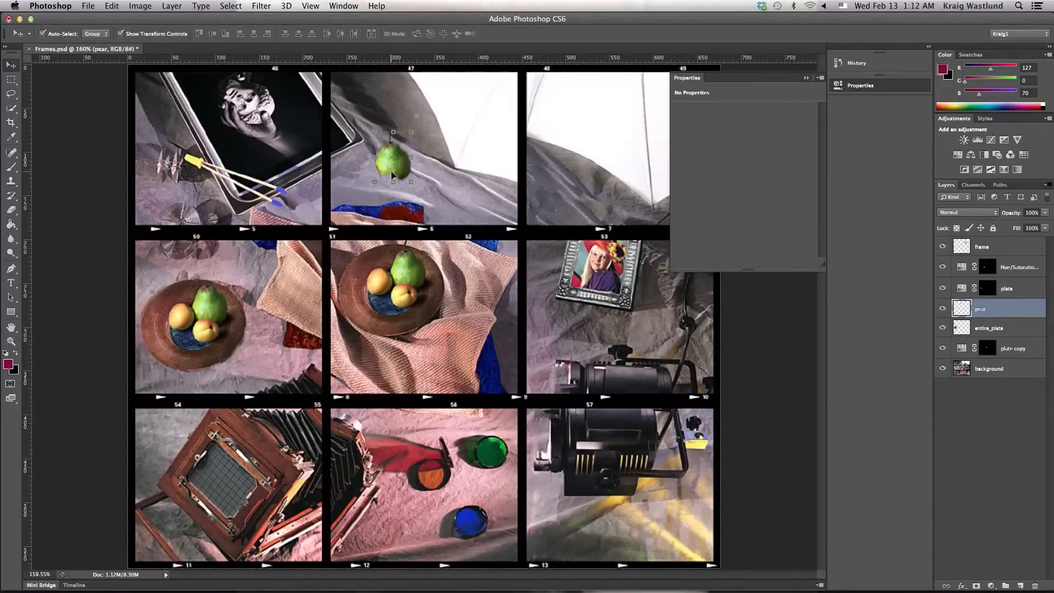
key(z)
drag(354, 113, 426, 196)
drag(575, 331, 511, 286)
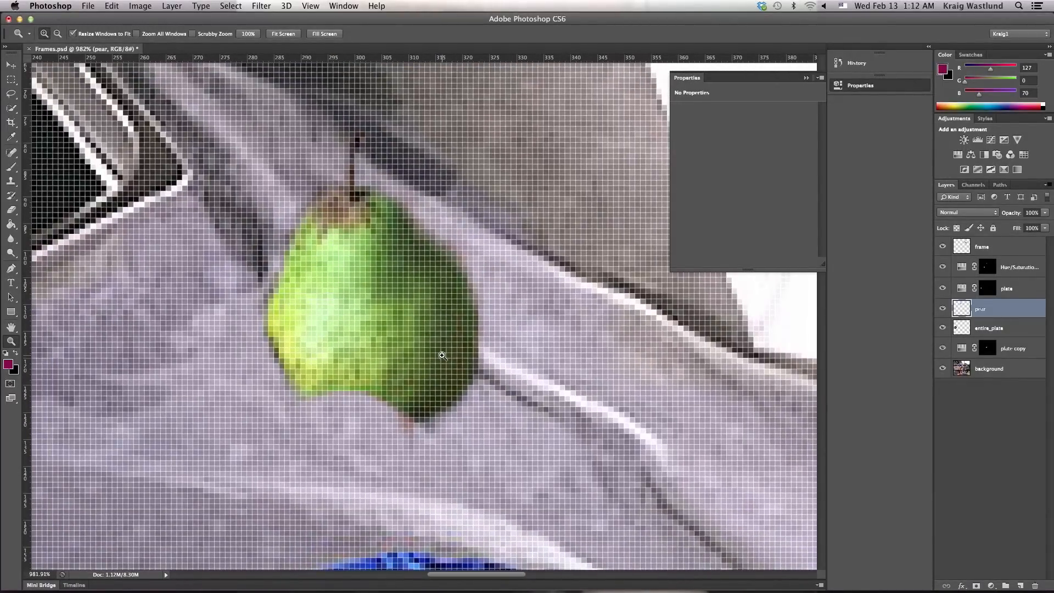
With a smaller Clone Stamp brush, clone green texture over the pear's left and lower-left edges.
click(11, 181)
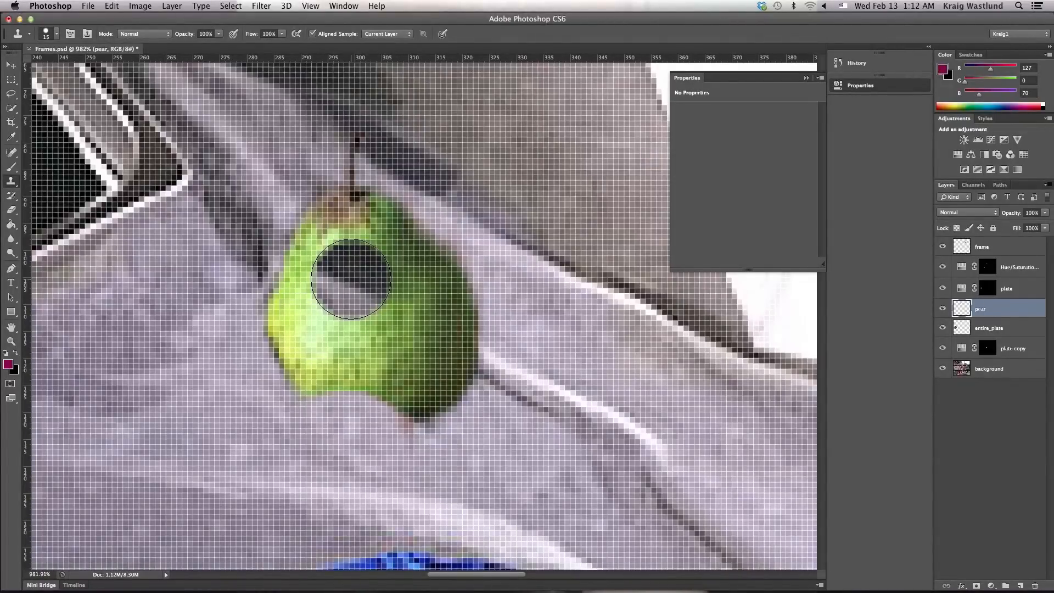
key(bracketleft)
key(bracketleft)
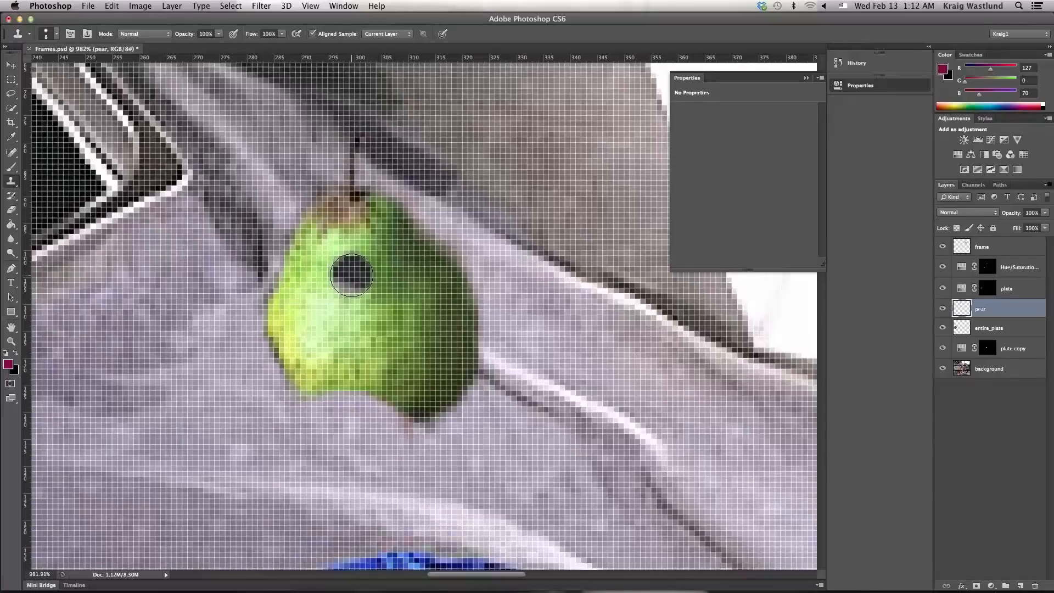
alt+click(340, 267)
mouse_move(308, 300)
mouse_down()
mouse_move(291, 358)
mouse_move(323, 382)
mouse_move(361, 382)
mouse_move(330, 382)
mouse_move(336, 389)
mouse_move(362, 394)
mouse_move(369, 377)
mouse_move(391, 386)
mouse_move(381, 405)
mouse_move(363, 404)
mouse_move(414, 396)
mouse_move(399, 390)
mouse_move(414, 345)
mouse_move(360, 389)
mouse_move(400, 393)
mouse_move(386, 402)
mouse_move(308, 394)
mouse_up()
alt+click(378, 292)
mouse_move(306, 352)
mouse_down()
mouse_move(321, 399)
mouse_move(300, 393)
mouse_move(286, 373)
mouse_move(355, 408)
mouse_move(410, 397)
mouse_move(389, 411)
mouse_move(346, 412)
mouse_move(294, 368)
mouse_up()
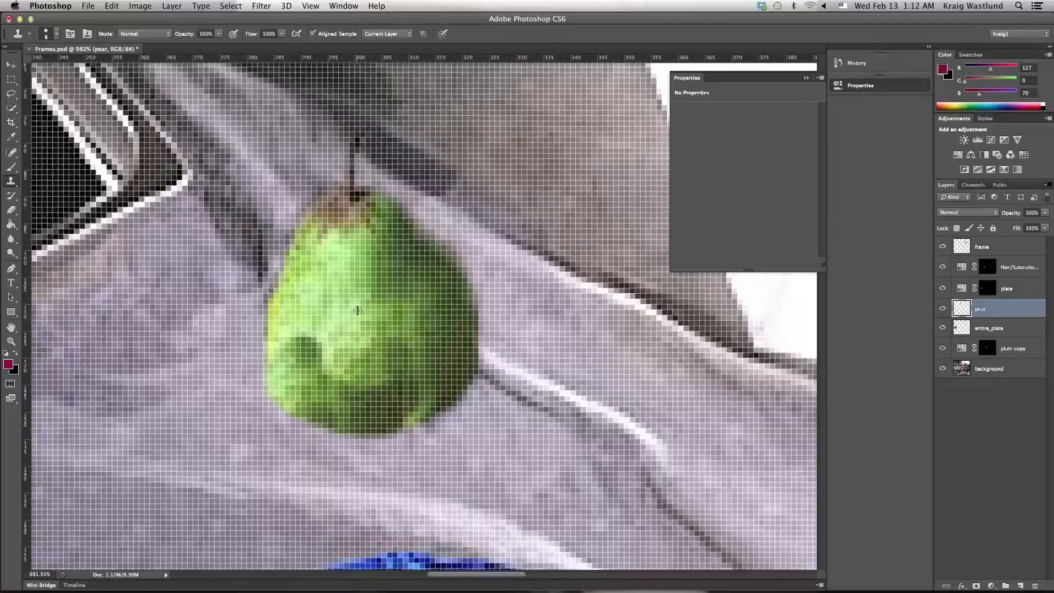
Clone over the pear's dark spot, lower-left band and brown spot to brighten and even them.
alt+click(351, 283)
mouse_move(328, 305)
mouse_down()
mouse_move(360, 364)
mouse_move(307, 347)
mouse_move(335, 383)
mouse_move(400, 387)
mouse_move(406, 370)
mouse_move(380, 391)
mouse_move(346, 385)
mouse_move(308, 350)
mouse_move(322, 378)
mouse_move(323, 363)
mouse_move(299, 335)
mouse_move(313, 328)
mouse_move(296, 365)
mouse_move(316, 394)
mouse_move(344, 403)
mouse_move(311, 384)
mouse_move(354, 404)
mouse_move(384, 402)
mouse_move(393, 397)
mouse_move(302, 290)
mouse_move(283, 364)
mouse_move(292, 382)
mouse_move(316, 400)
mouse_move(343, 386)
mouse_move(392, 323)
mouse_move(415, 354)
mouse_move(337, 331)
mouse_move(336, 386)
mouse_move(300, 382)
mouse_move(354, 385)
mouse_move(371, 361)
mouse_move(300, 355)
mouse_move(313, 315)
mouse_move(356, 309)
mouse_move(309, 324)
mouse_move(314, 360)
mouse_move(358, 359)
mouse_move(381, 326)
mouse_move(329, 323)
mouse_move(315, 351)
mouse_move(365, 371)
mouse_move(375, 362)
mouse_move(322, 357)
mouse_move(423, 337)
mouse_move(384, 346)
mouse_move(370, 271)
mouse_move(322, 302)
mouse_move(347, 328)
mouse_up()
alt+click(339, 265)
alt+click(343, 280)
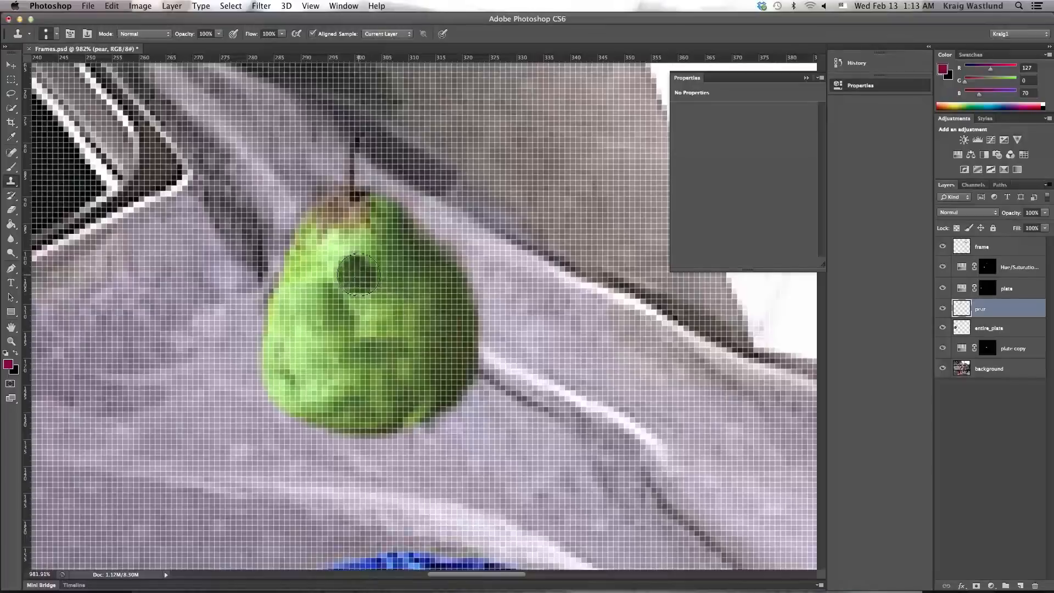
mouse_move(368, 334)
mouse_down()
mouse_move(319, 289)
mouse_move(344, 357)
mouse_move(321, 324)
mouse_up()
alt+click(373, 293)
mouse_move(334, 282)
mouse_down()
mouse_move(357, 336)
mouse_move(390, 324)
mouse_move(344, 316)
mouse_move(323, 279)
mouse_move(346, 302)
mouse_up()
alt+click(390, 323)
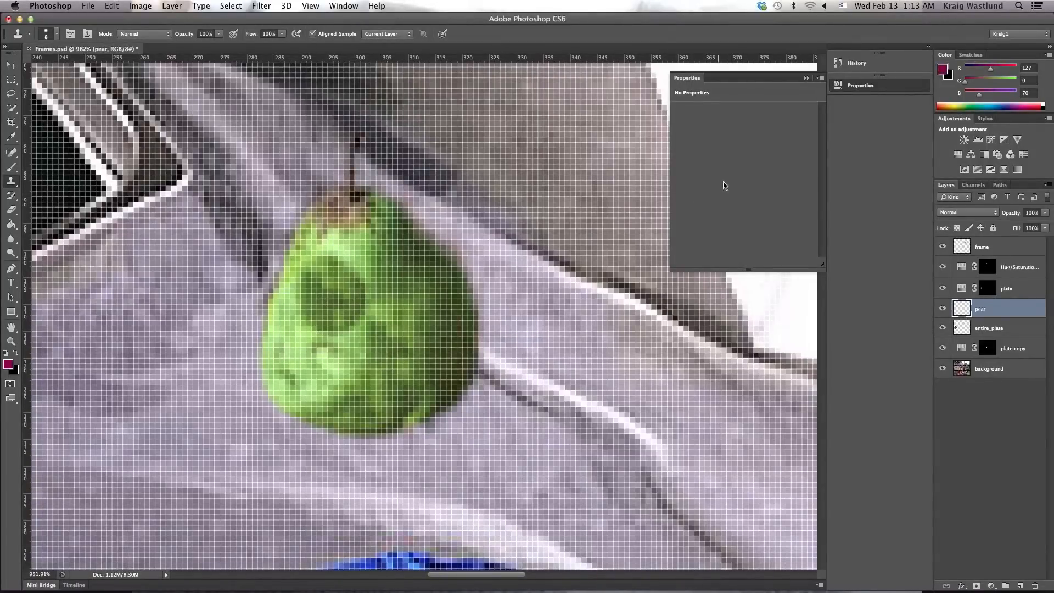
Revert the pear in the History panel to an earlier, cleaner Clone Stamp state.
click(849, 65)
click(761, 196)
click(761, 196)
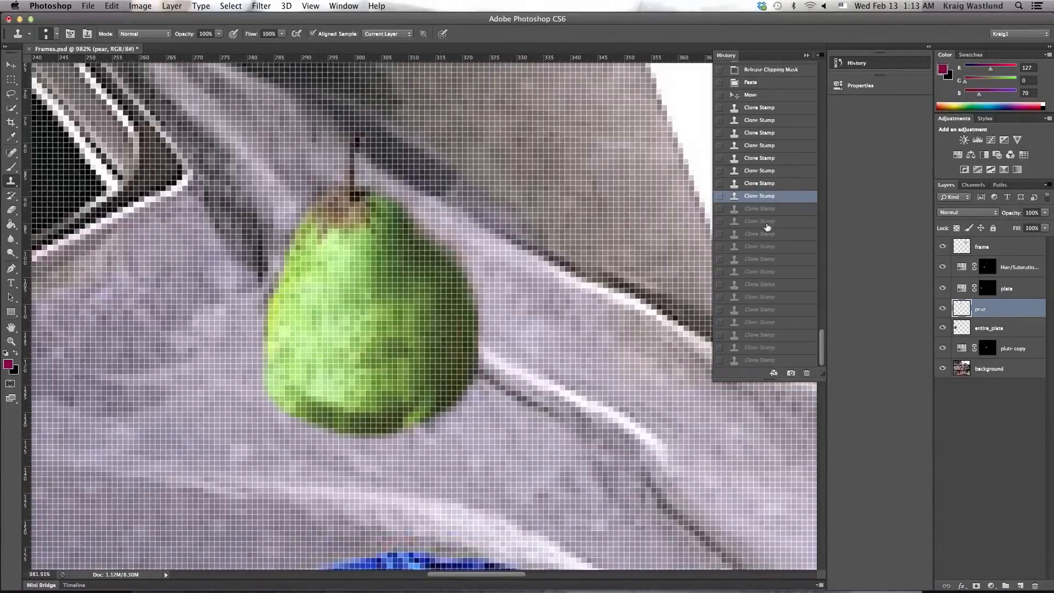
click(767, 171)
click(765, 145)
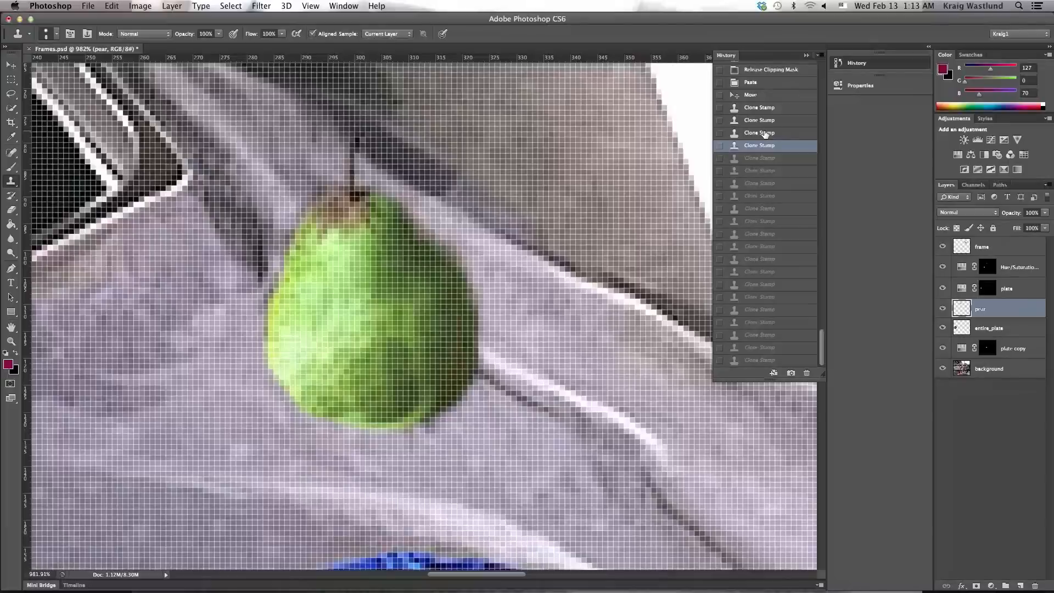
click(768, 133)
click(769, 145)
click(768, 158)
click(771, 147)
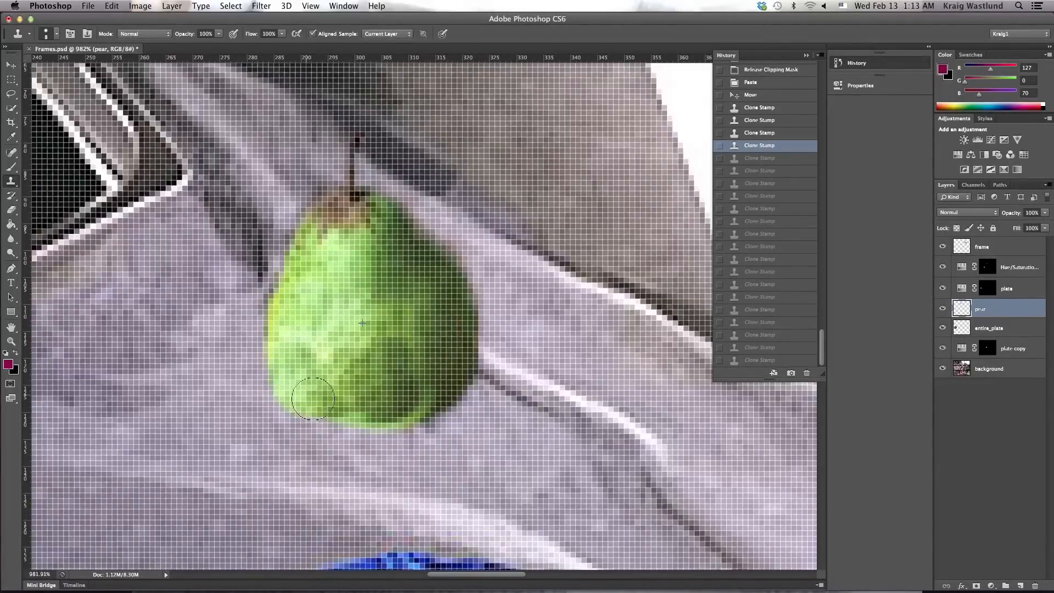
Clone smoother green texture across the pear's bottom, then fit the sheet on screen.
click(329, 406)
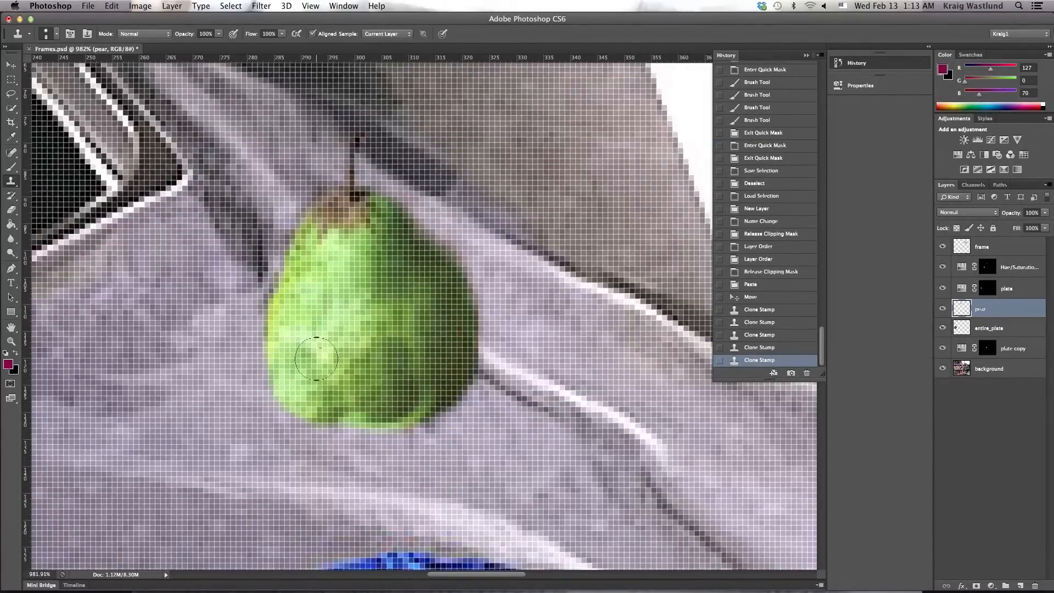
mouse_move(326, 407)
mouse_down()
mouse_move(375, 407)
mouse_move(362, 404)
mouse_up()
alt+click(363, 287)
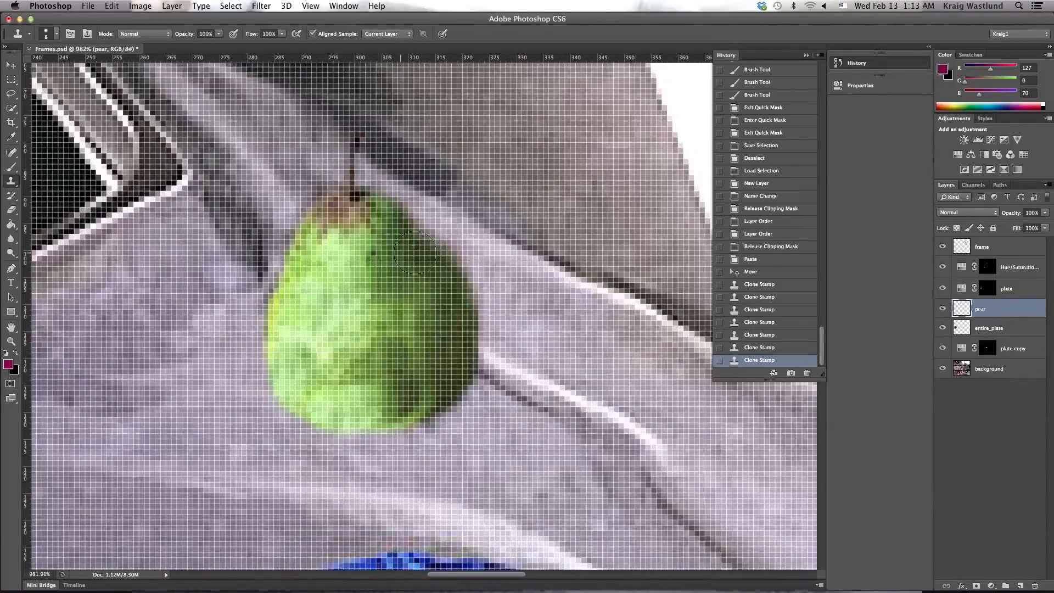
key(super+0)
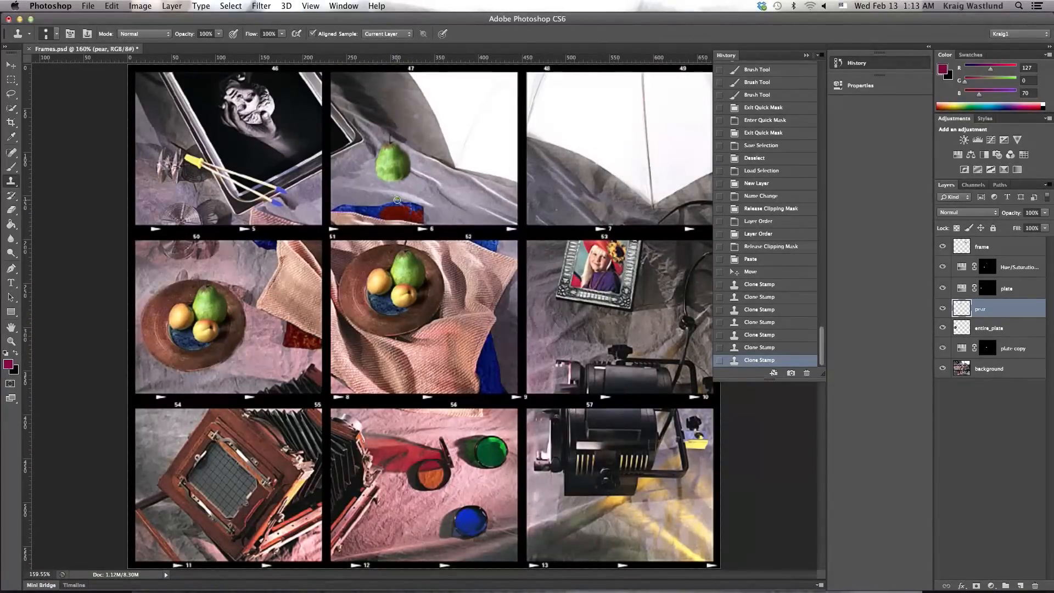
key(v)
click(445, 194)
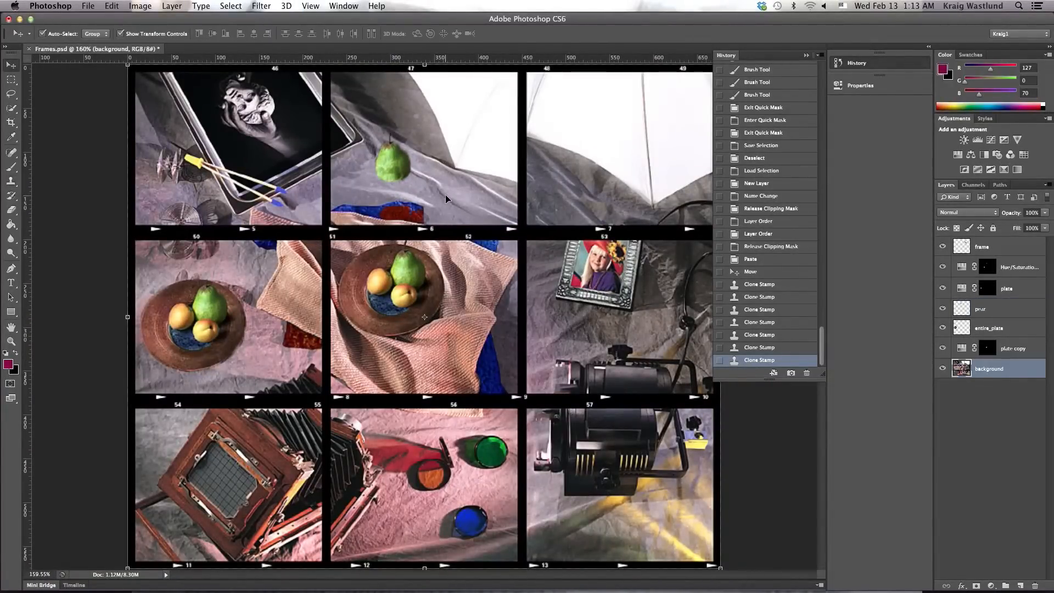
drag(404, 172, 415, 163)
key(ctrl+t)
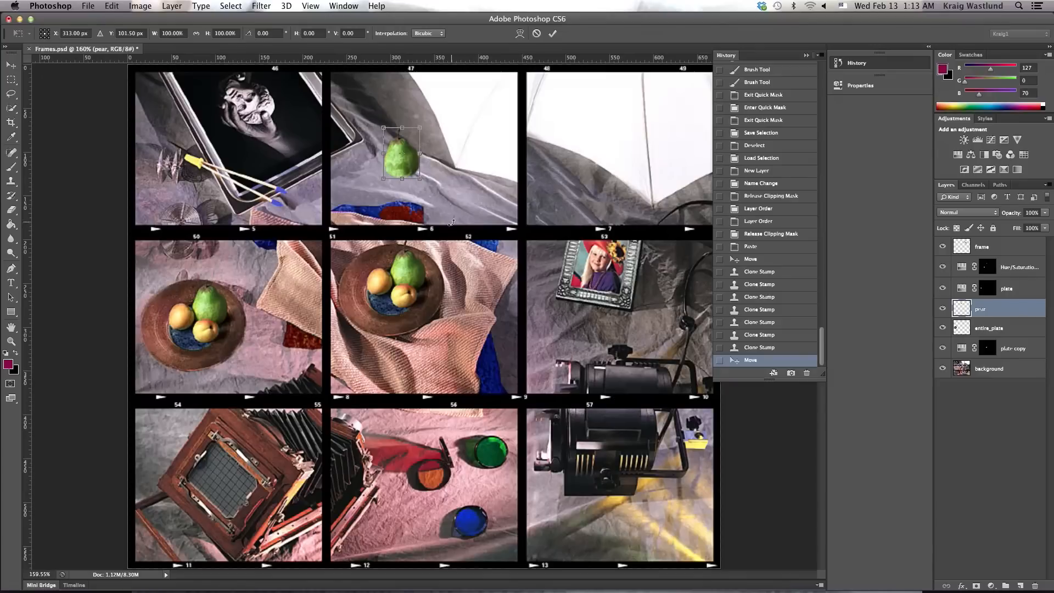
click(7, 67)
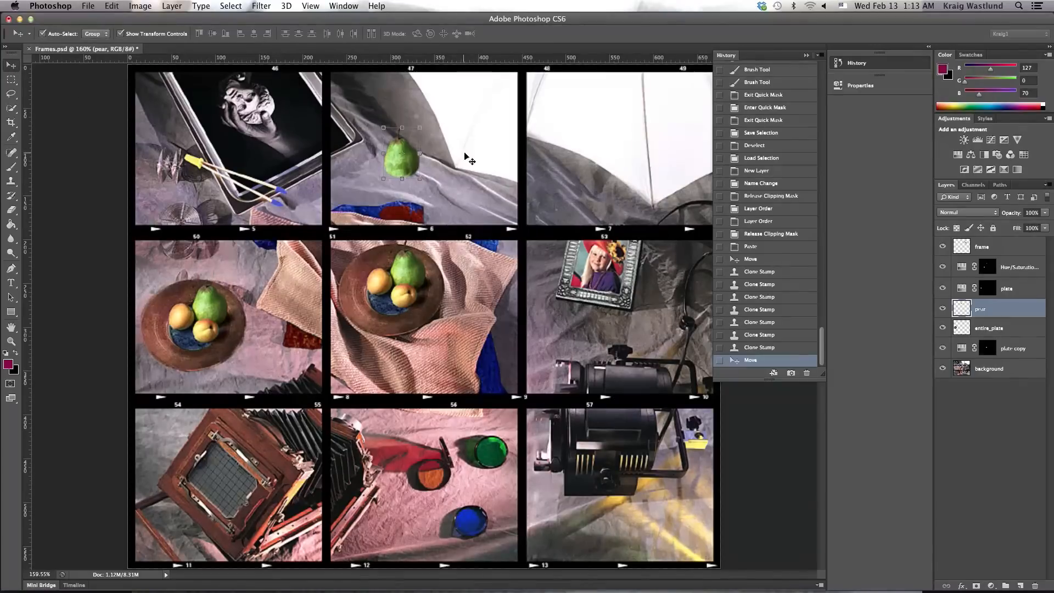
click(473, 186)
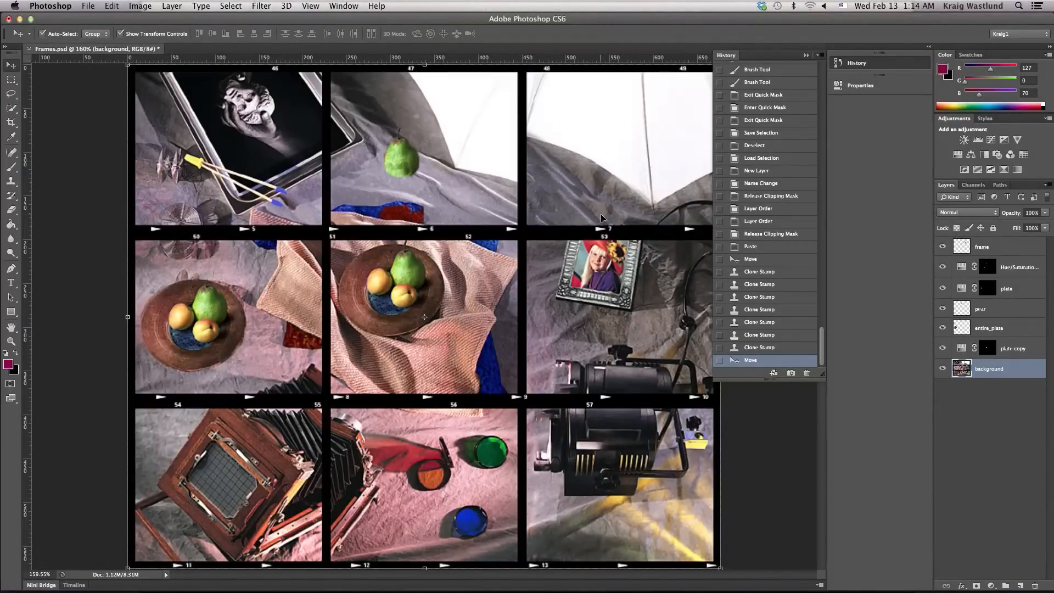
key(super+equal)
key(super+equal)
key(super+equal)
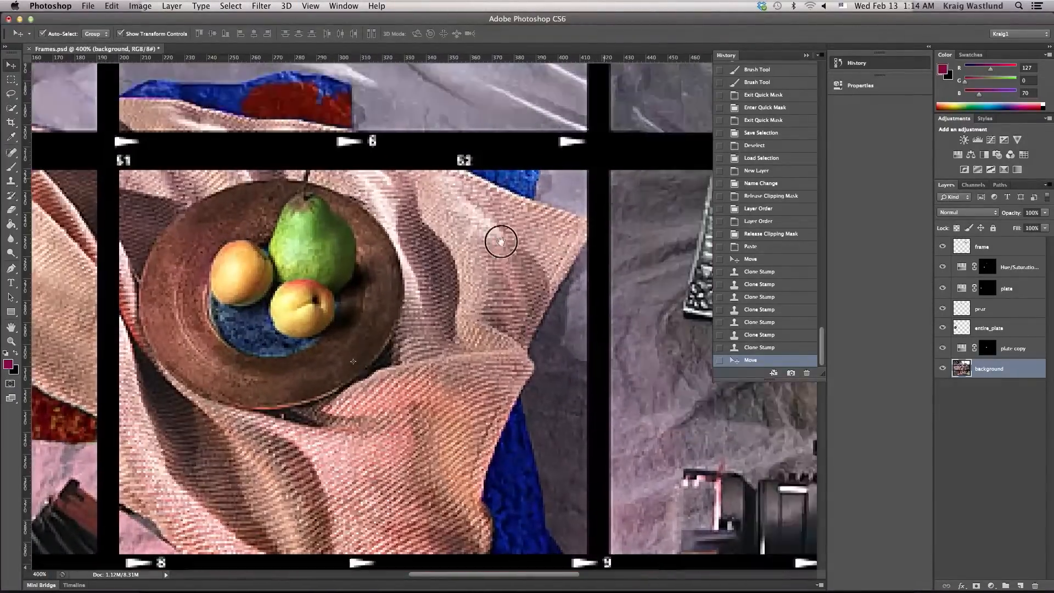
Quick-select the white umbrella area in the top-right frame.
drag(501, 242, 480, 375)
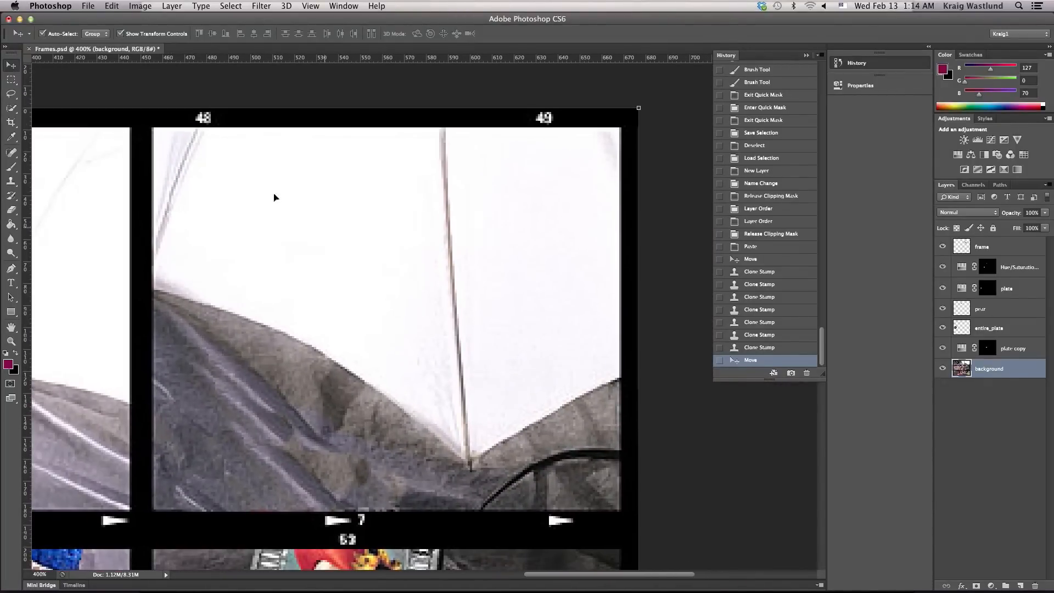
click(11, 109)
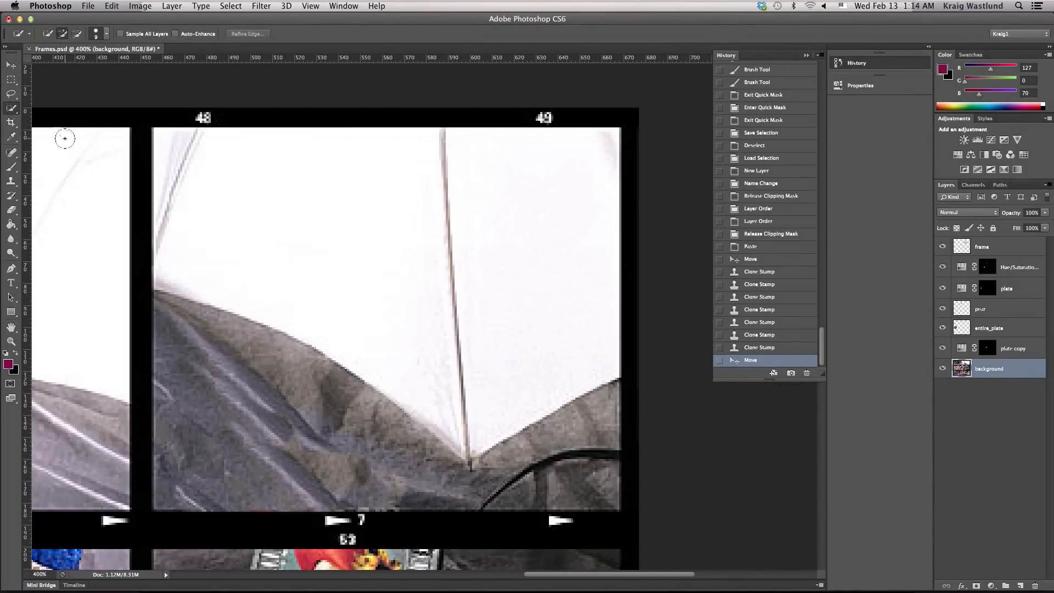
mouse_move(158, 145)
mouse_down()
mouse_move(217, 252)
mouse_move(464, 367)
mouse_move(544, 335)
mouse_move(554, 295)
mouse_move(540, 236)
mouse_up()
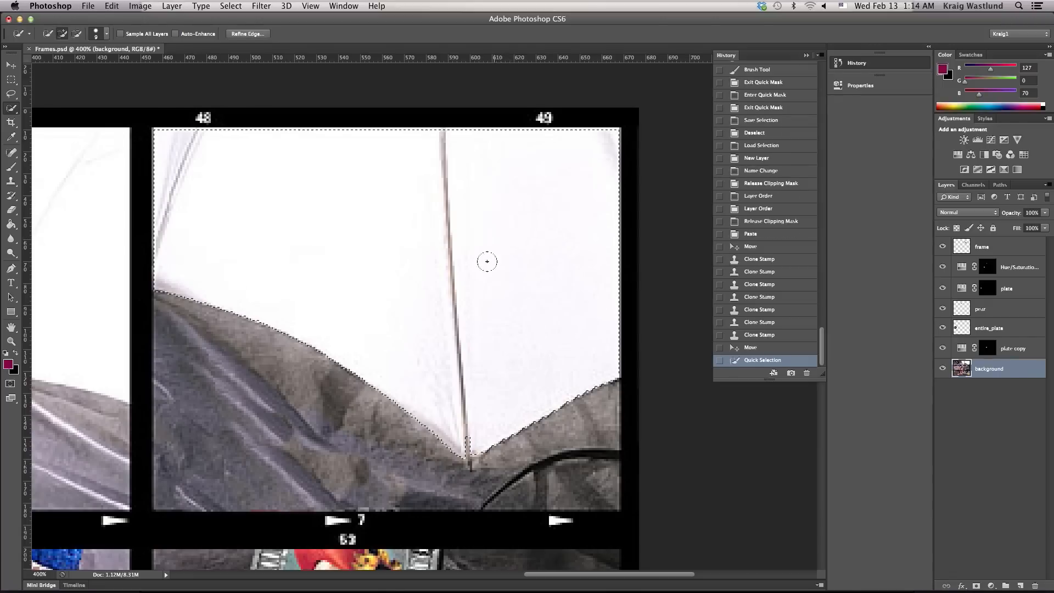
Refine the umbrella mask at its lower tip and left edge, then return to a selection.
key(q)
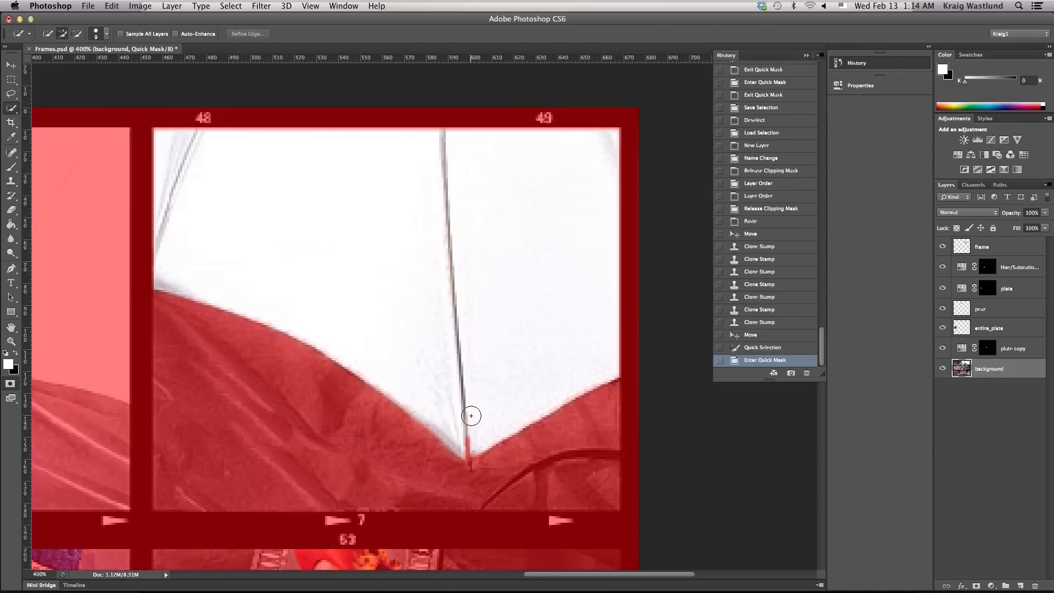
key(b)
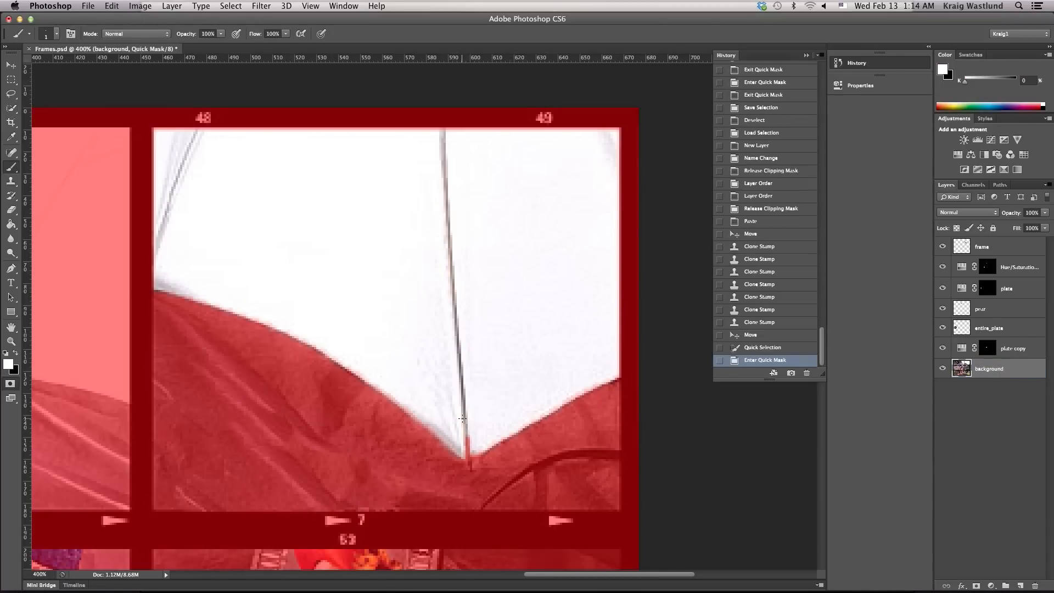
drag(467, 425, 470, 455)
click(474, 454)
click(473, 456)
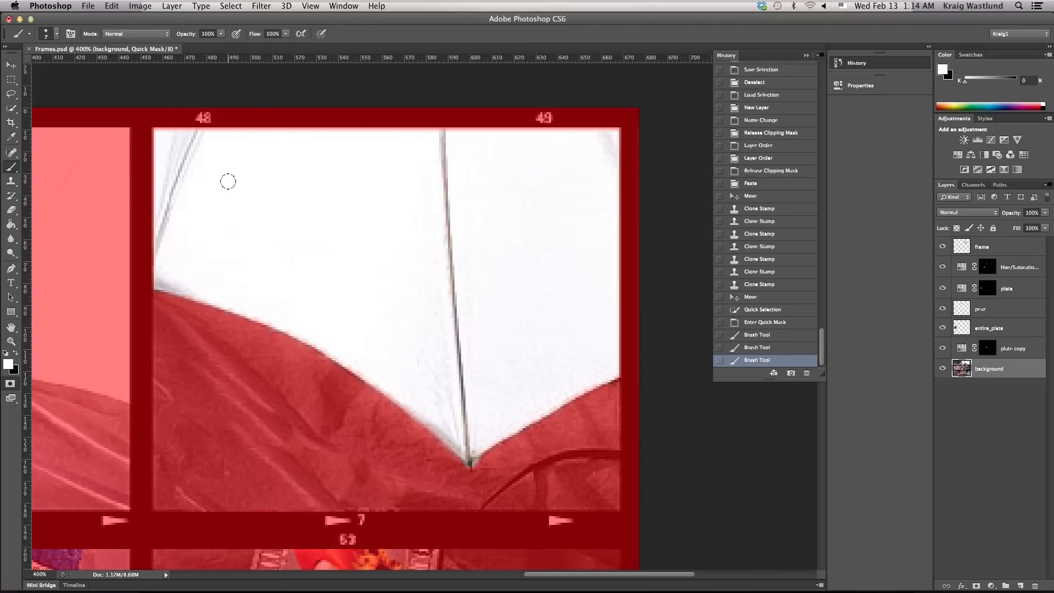
click(160, 283)
mouse_move(160, 284)
mouse_down()
mouse_move(159, 134)
mouse_move(613, 131)
mouse_move(621, 372)
mouse_move(540, 408)
mouse_up()
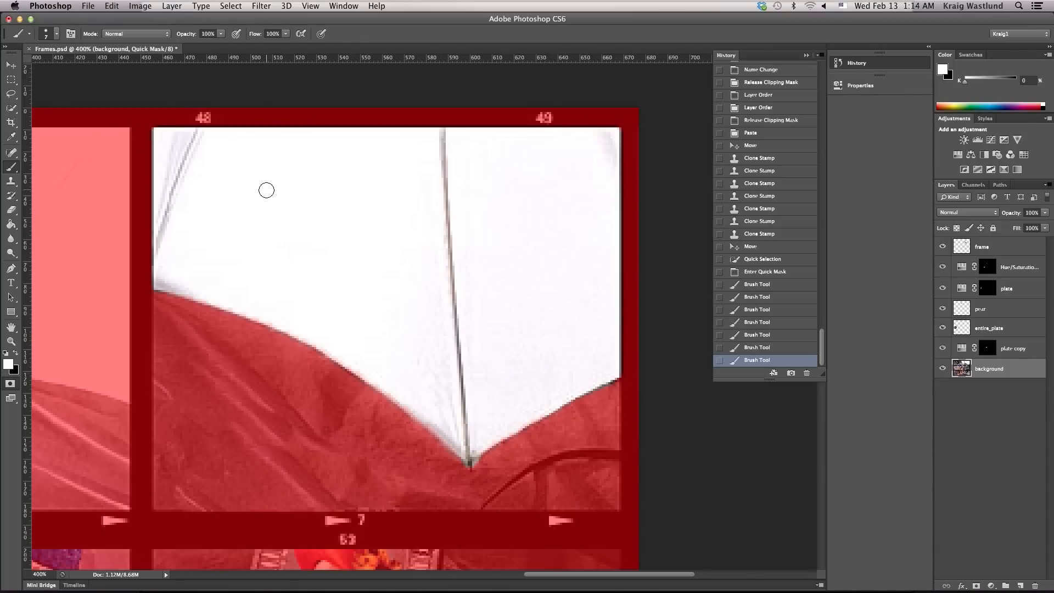
key(q)
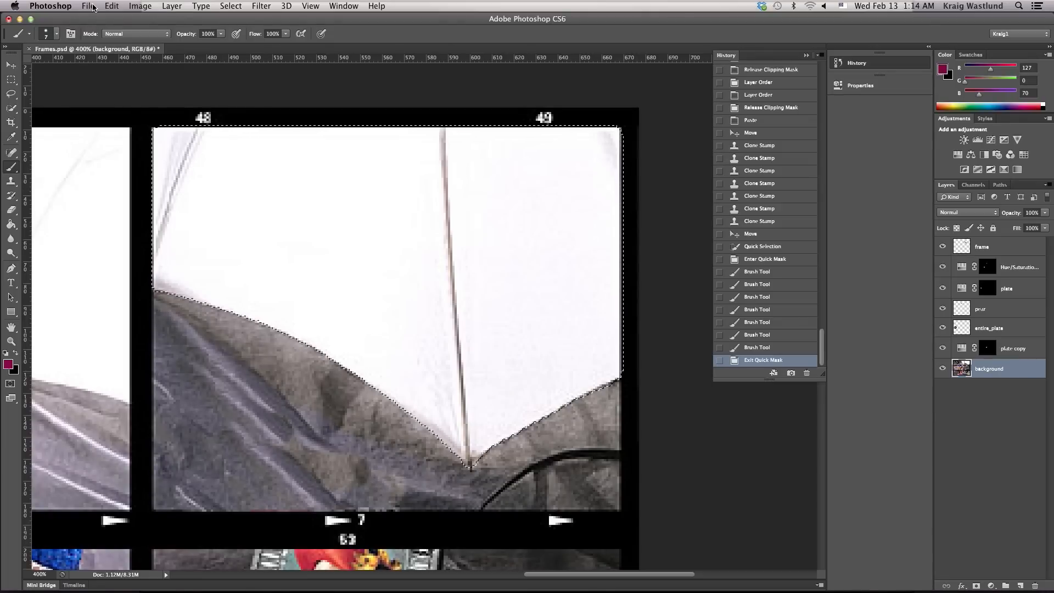
Add a colorized Hue/Saturation layer tinting the umbrella yellow (Saturation 59, Lightness -50).
click(991, 586)
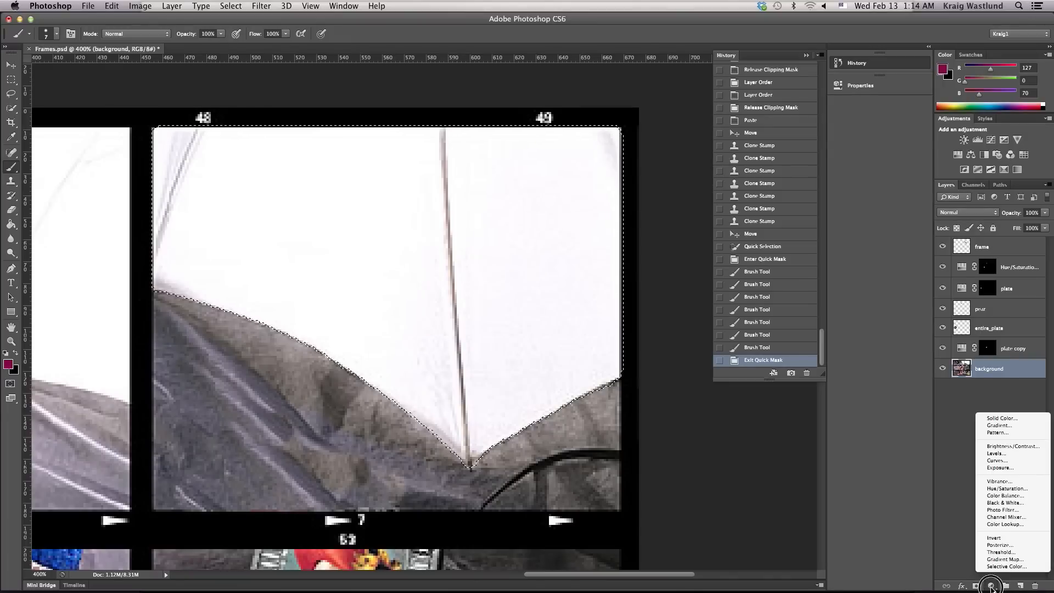
click(1003, 488)
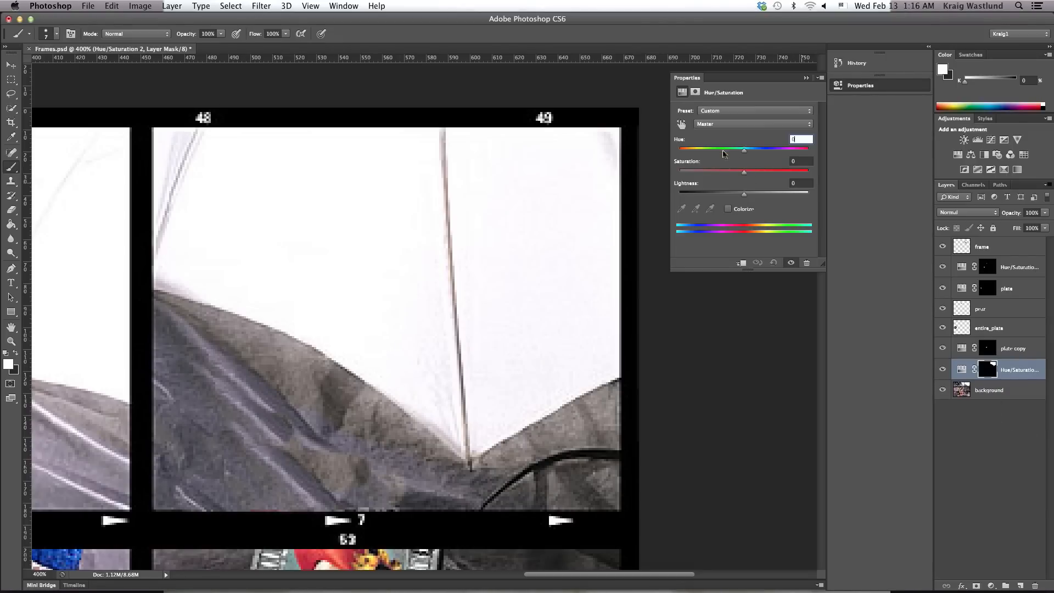
click(729, 209)
drag(716, 158, 697, 152)
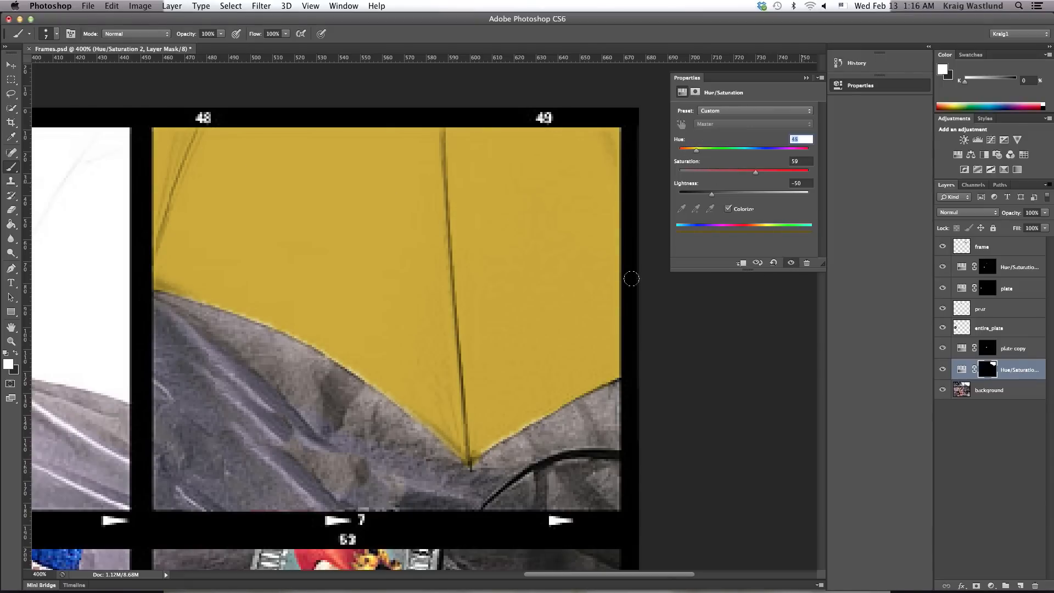
key(super+0)
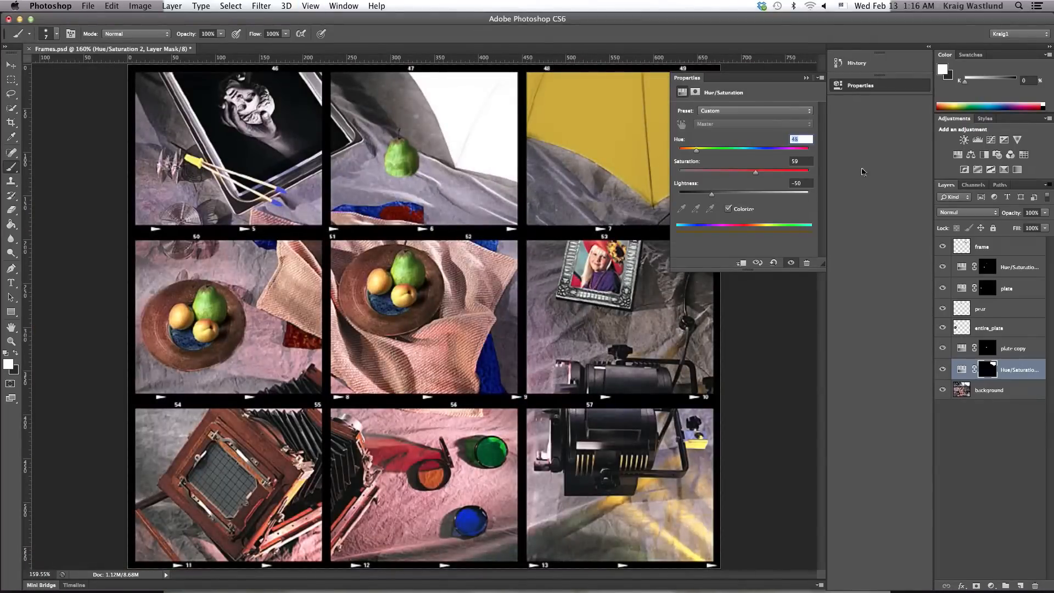
click(854, 91)
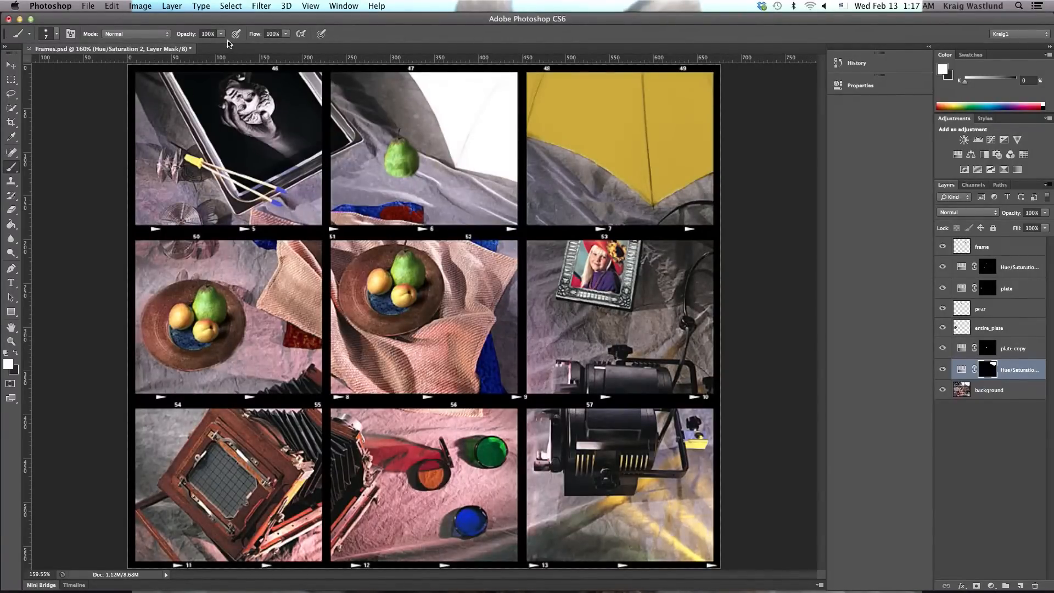
Type the author's name as text at the bottom of the lower-middle frame.
click(11, 283)
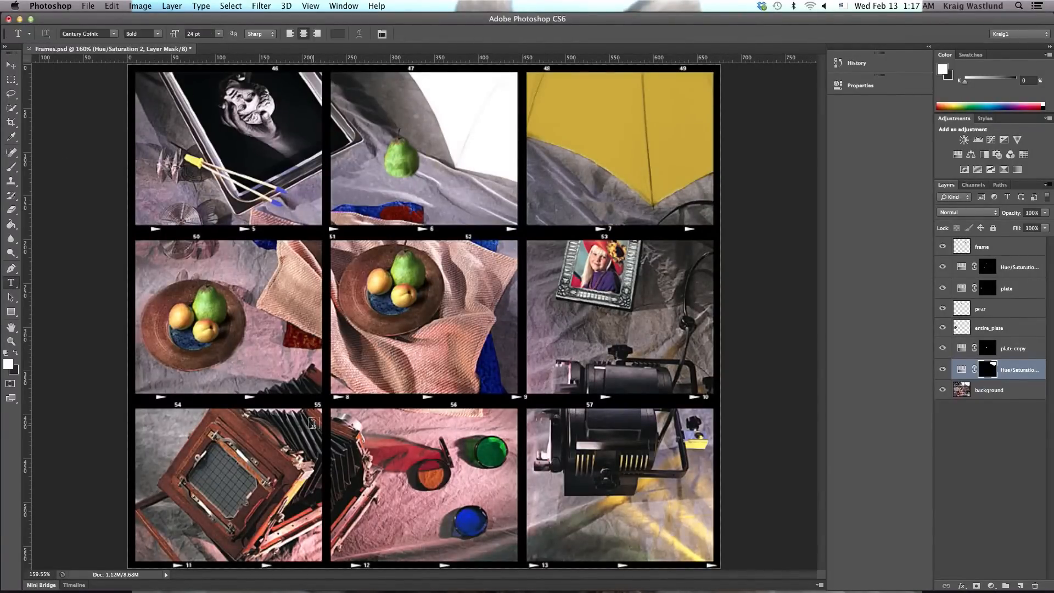
click(384, 534)
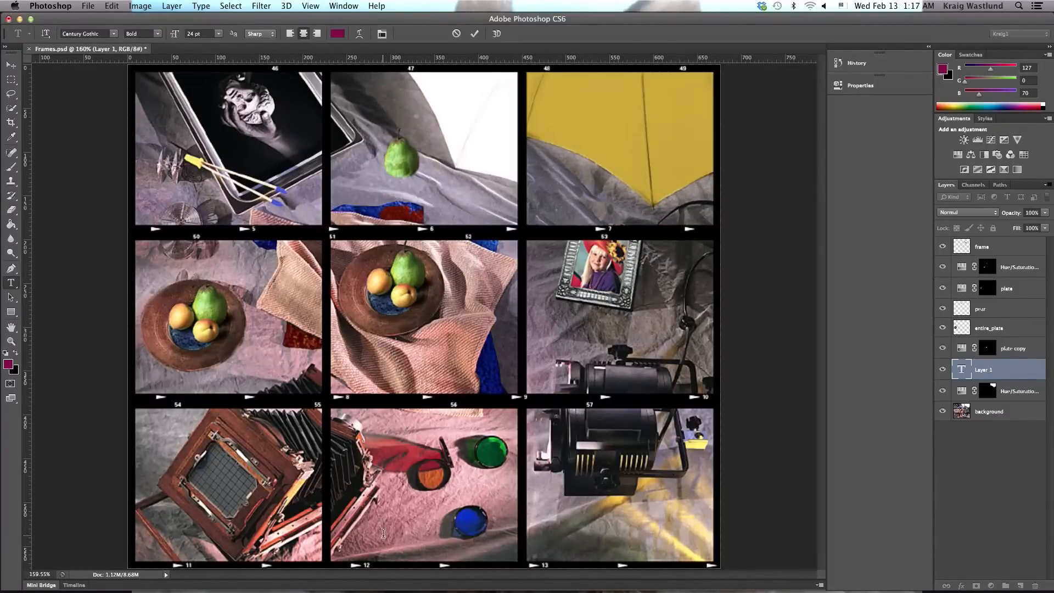
text(Kraig Wastlund)
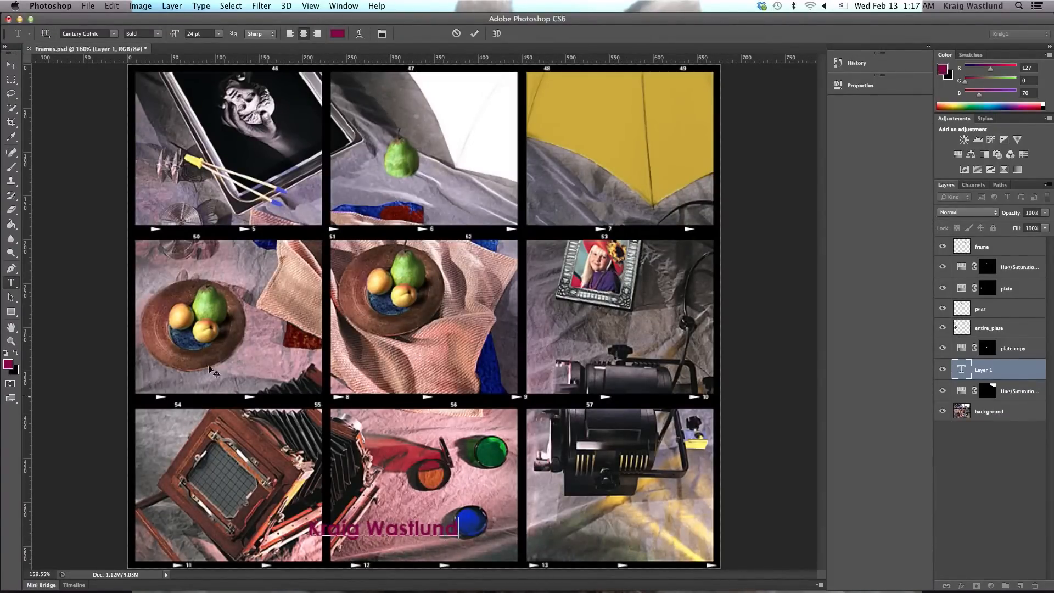
Try text colours sampled from the towel, pear and cloth in the colour picker.
click(338, 34)
drag(469, 177, 659, 78)
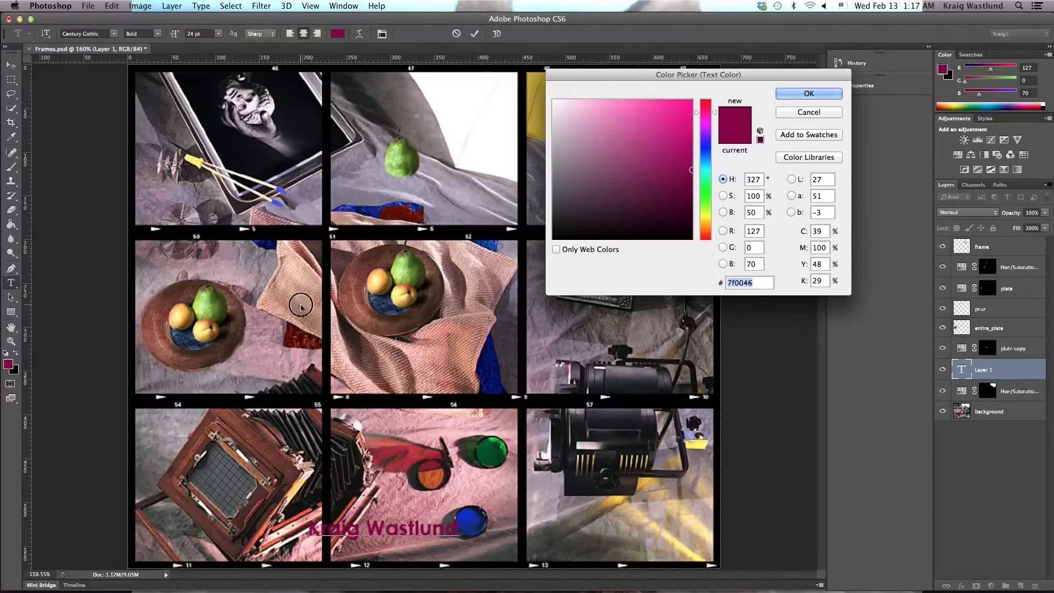
click(288, 303)
click(220, 288)
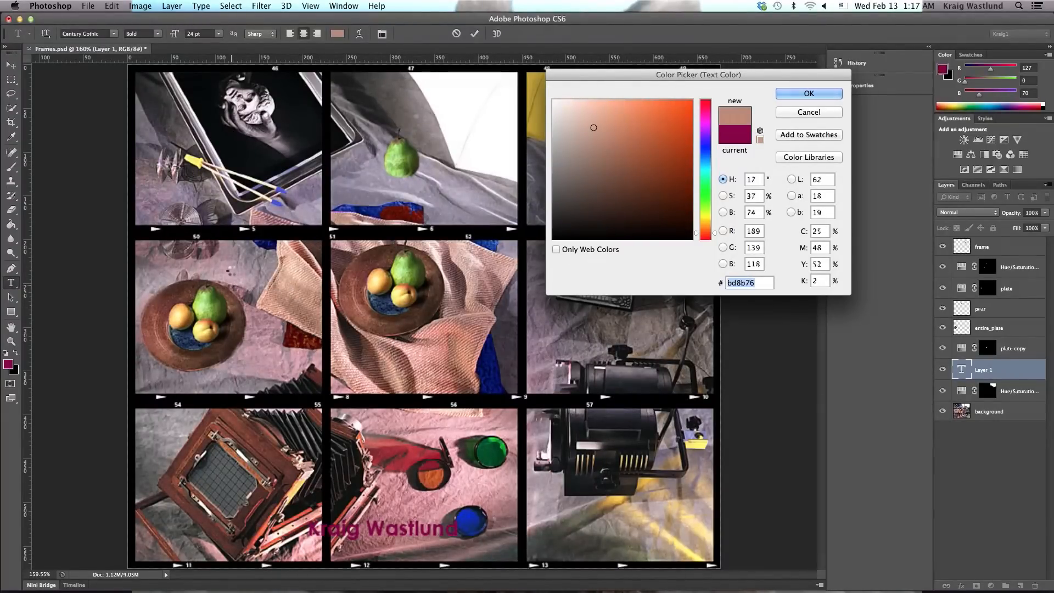
click(215, 290)
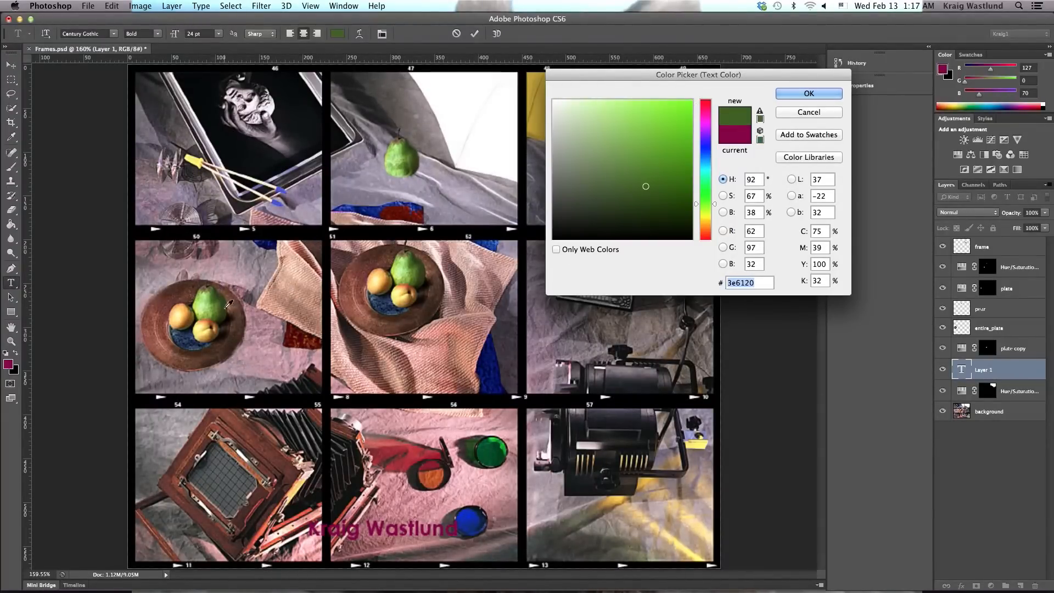
click(215, 302)
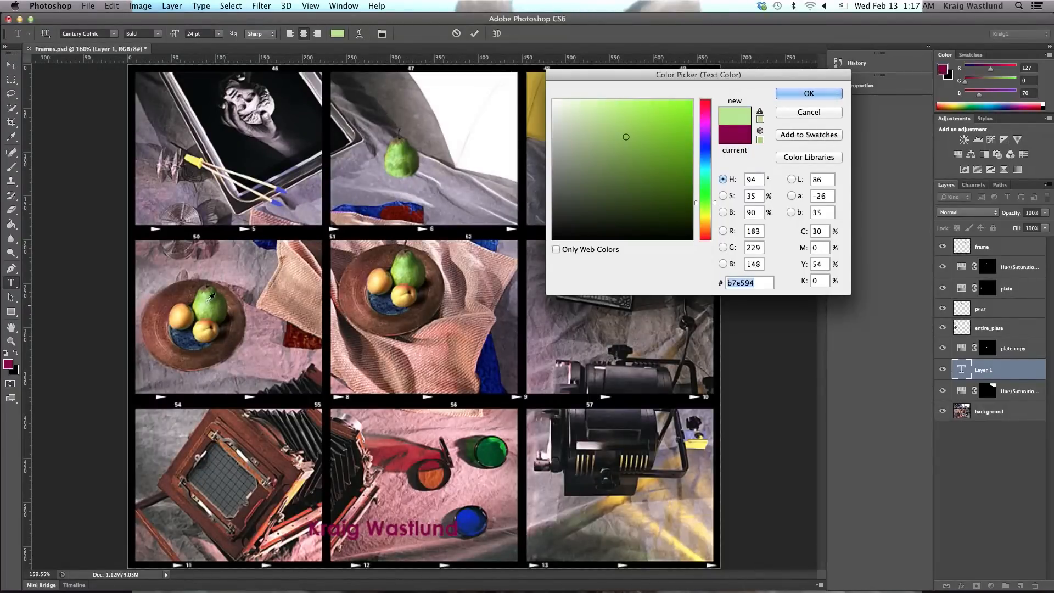
click(301, 328)
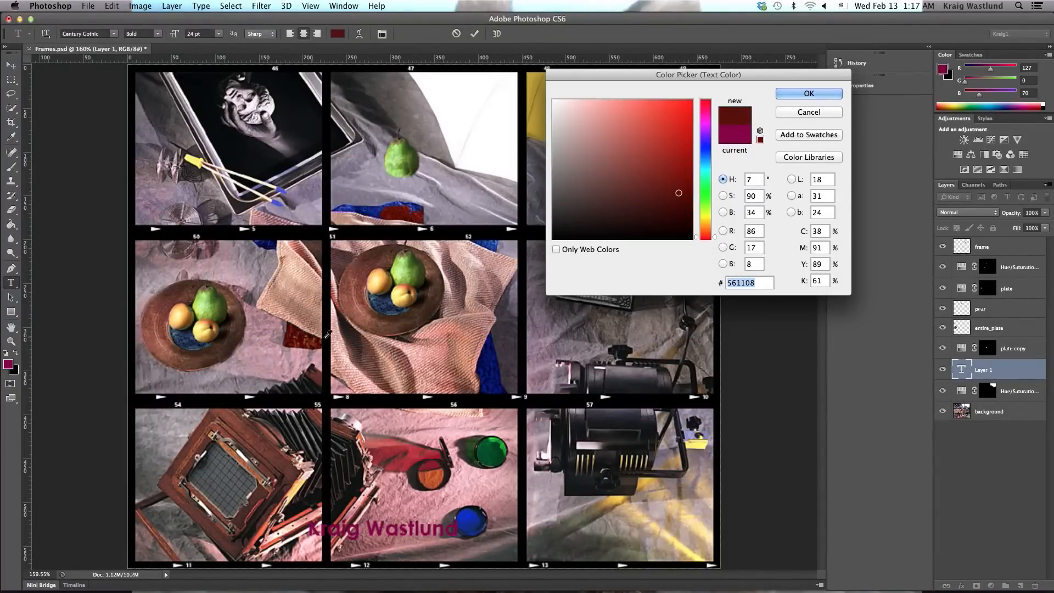
click(796, 96)
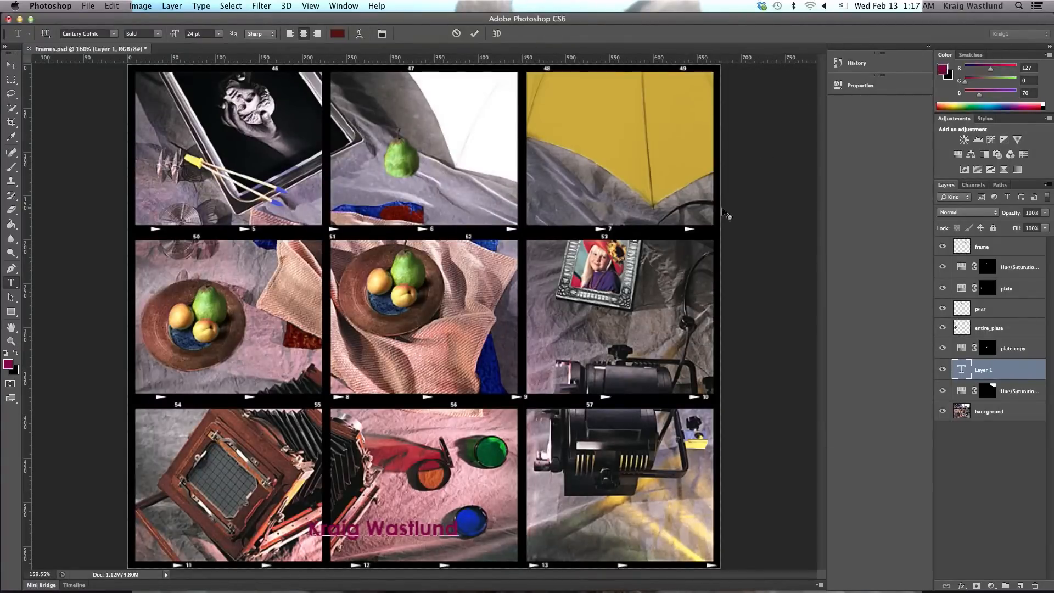
Select the whole name and recolour it dark red sampled from the photo.
triple_click(410, 528)
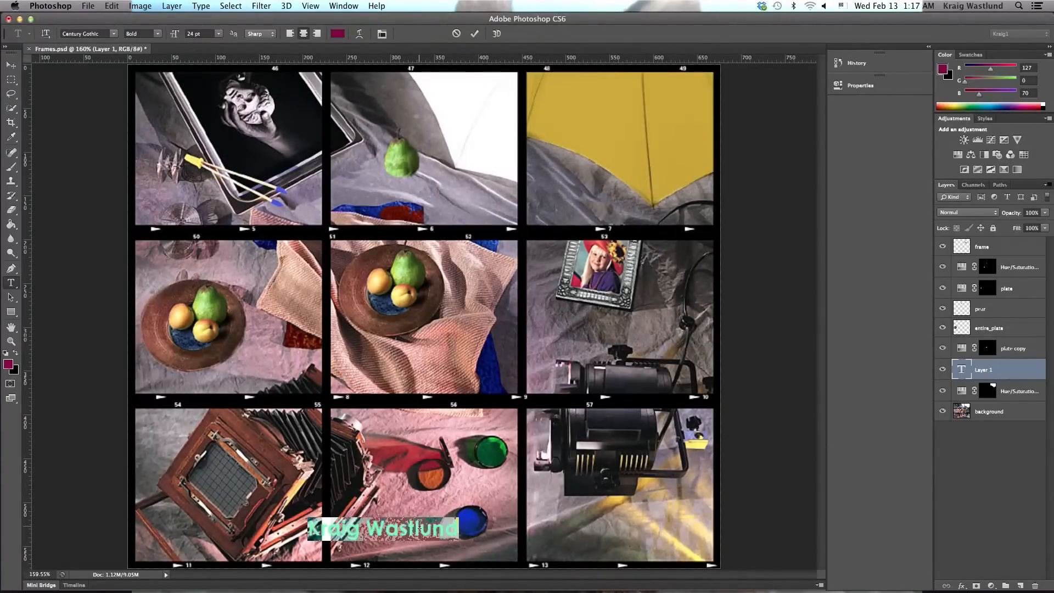
click(339, 34)
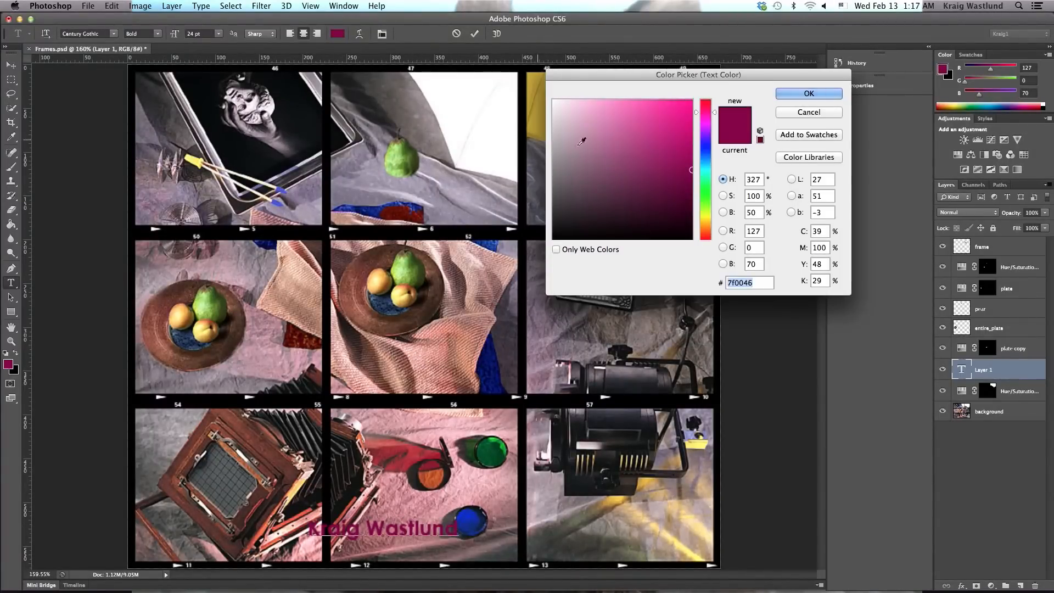
click(219, 303)
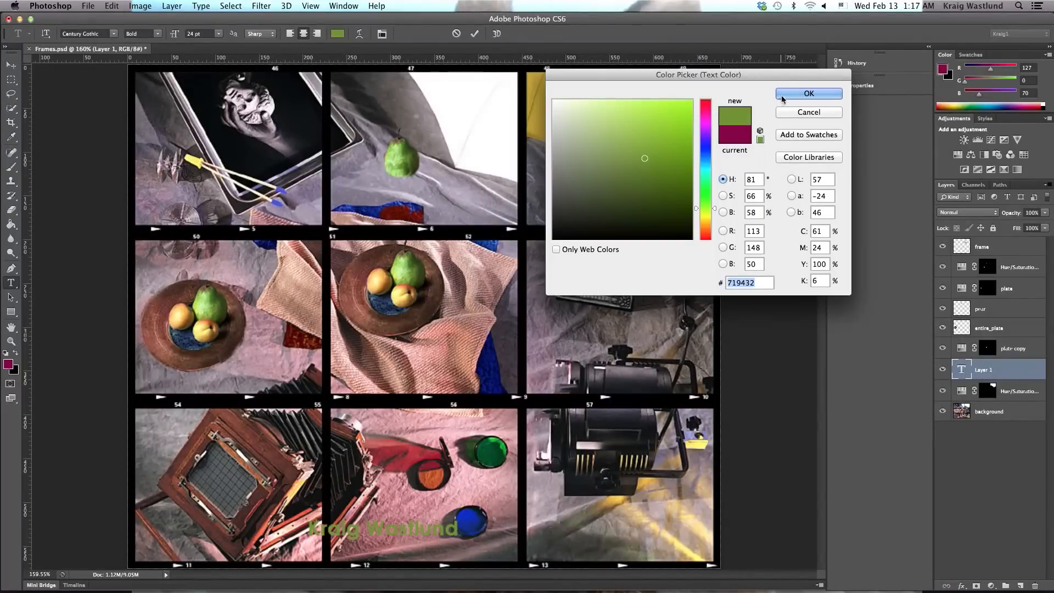
click(791, 95)
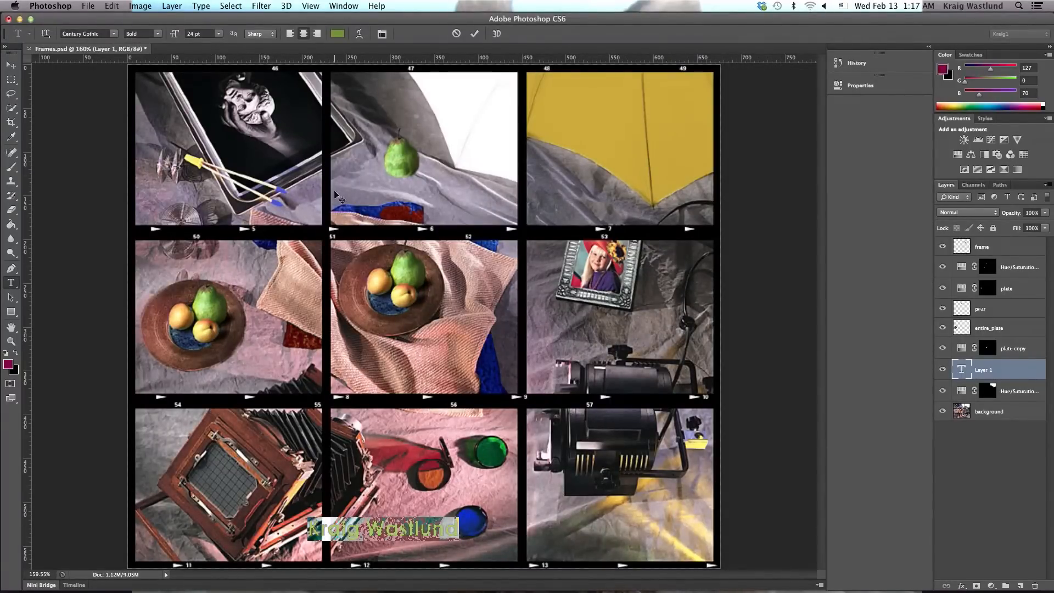
click(339, 35)
click(293, 329)
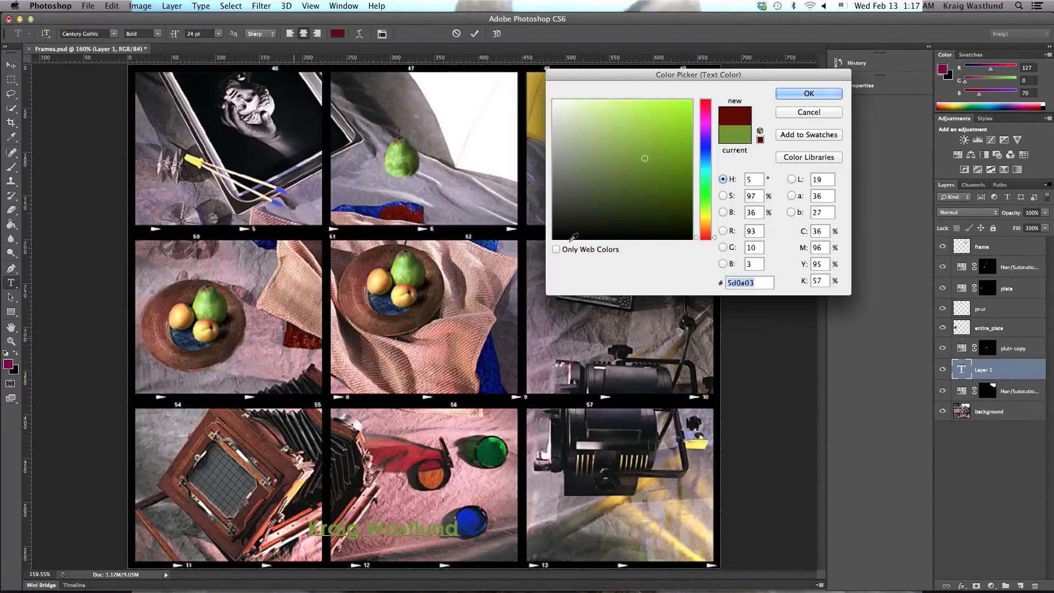
click(780, 97)
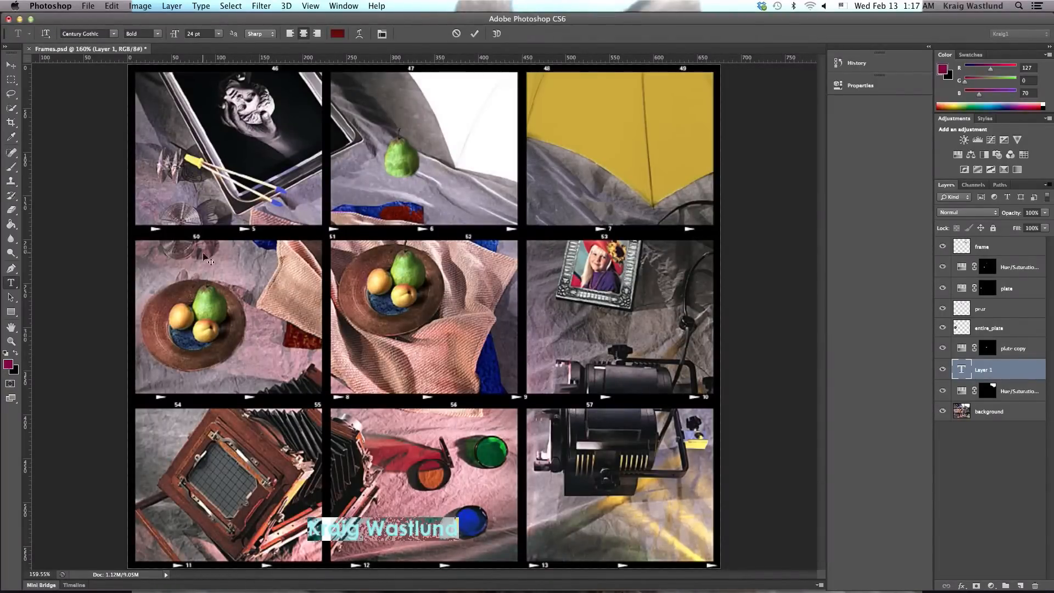
Commit the text and move the name lower and to the right in the frame.
click(11, 64)
drag(392, 534, 440, 552)
click(512, 506)
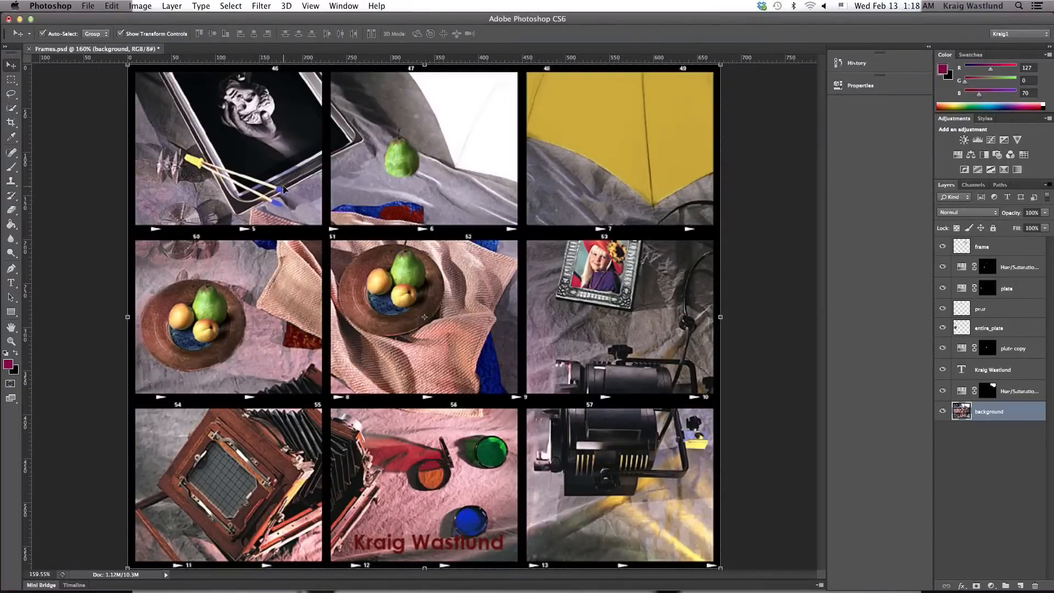
Zoom in and marquee-select the inside of the top-left frame.
key(z)
drag(127, 66, 364, 274)
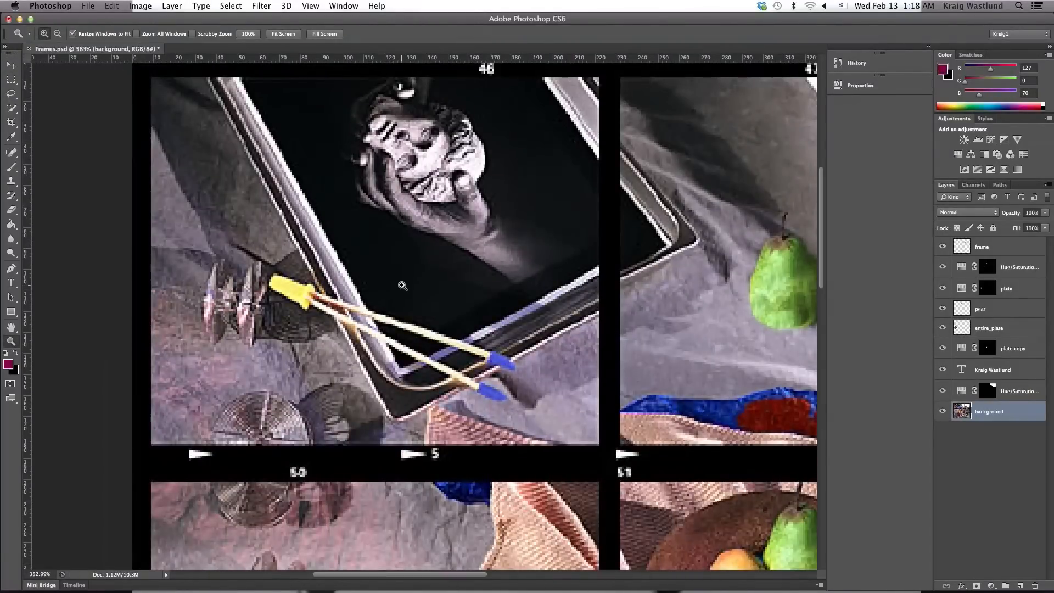
drag(434, 295, 476, 334)
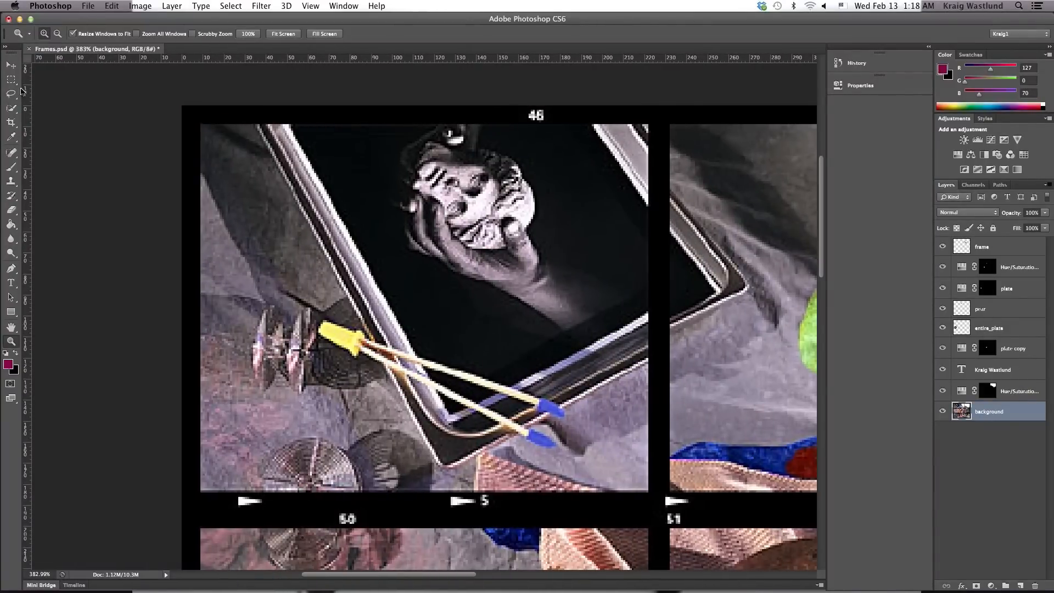
click(15, 84)
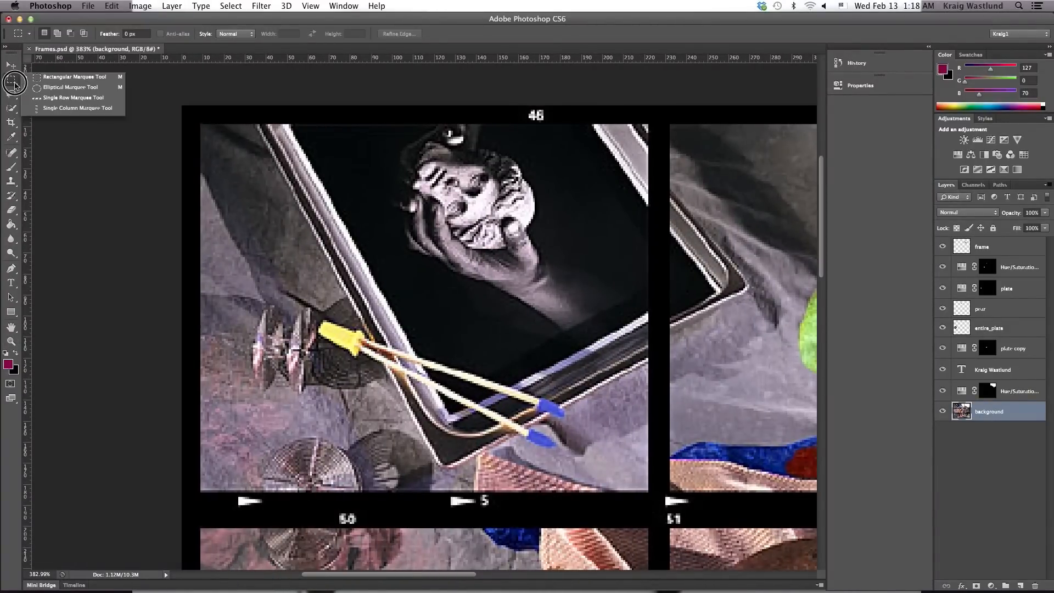
drag(15, 84, 34, 81)
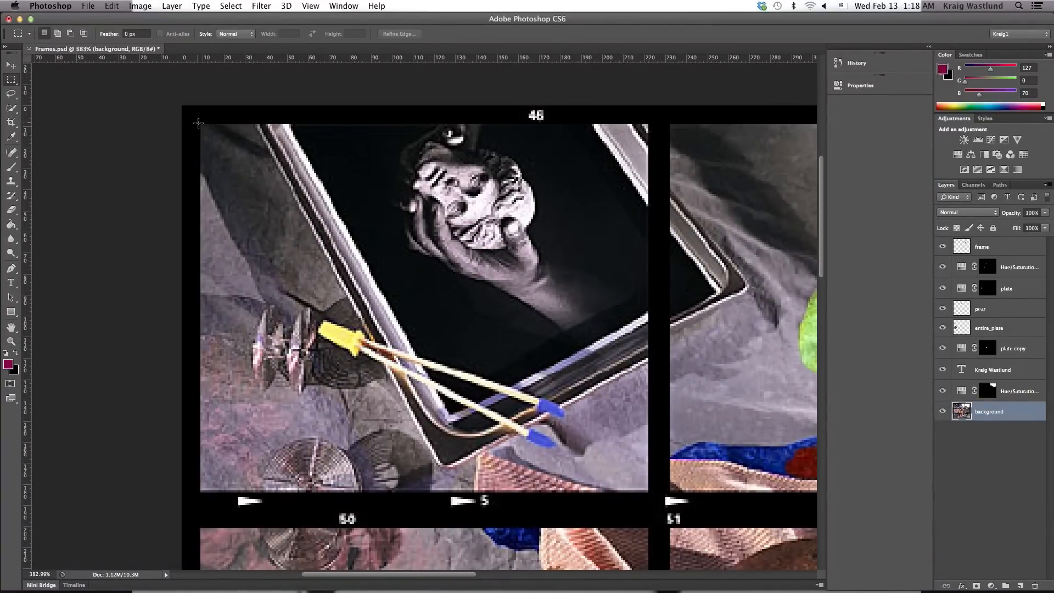
drag(199, 122, 648, 495)
Fill the top-left frame selection with 50% Gray.
key(shift)
key(shift+BackSpace)
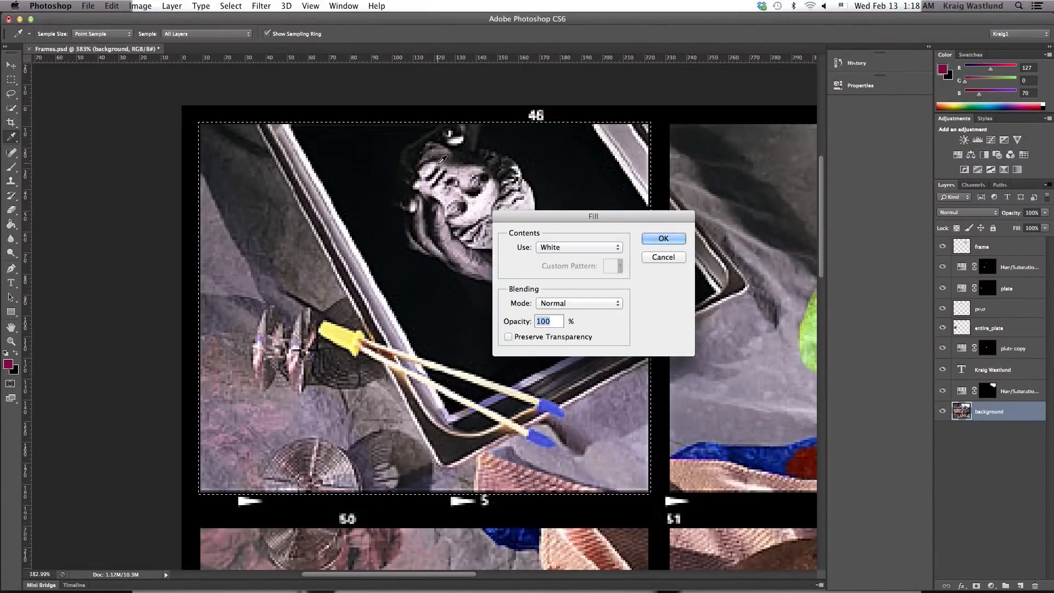
drag(590, 216, 617, 108)
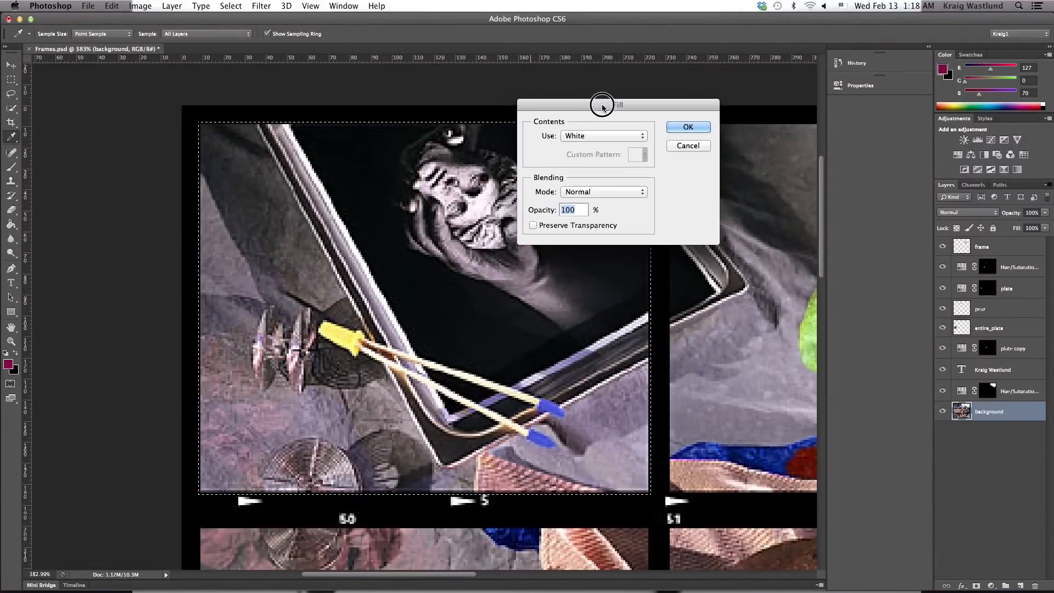
click(628, 137)
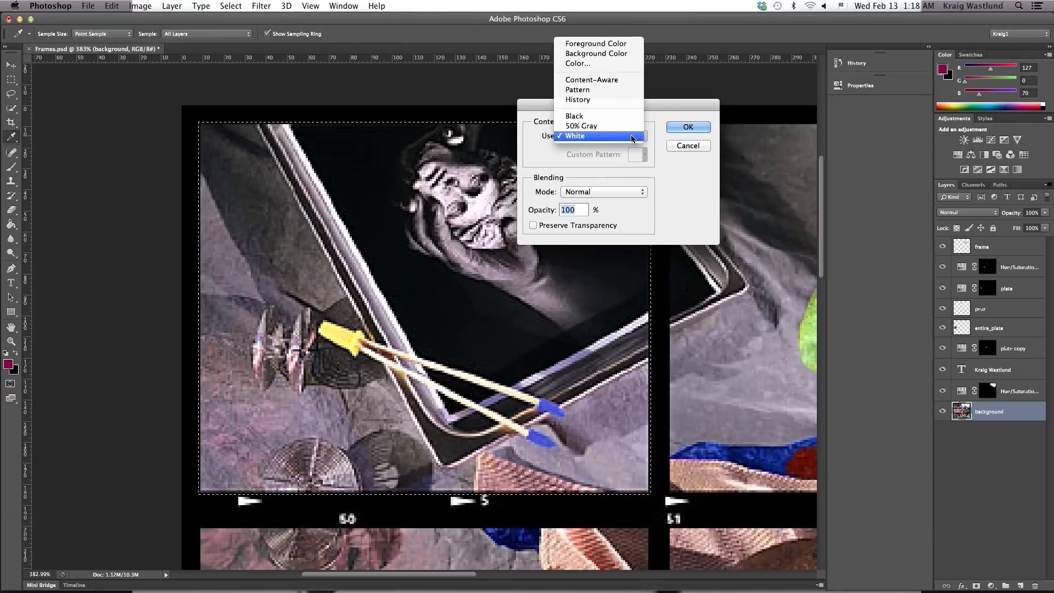
click(598, 127)
click(688, 127)
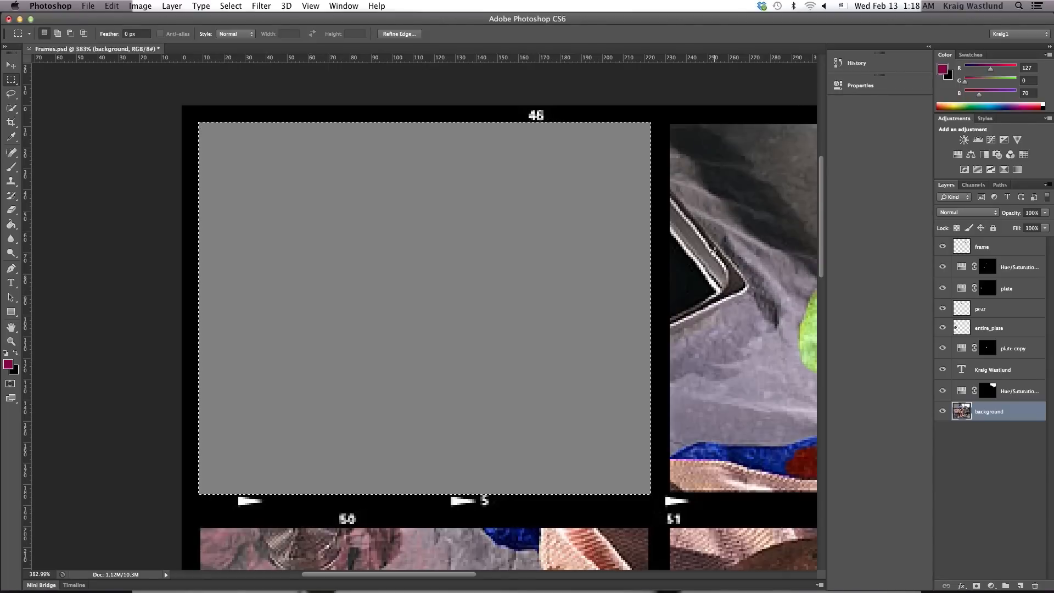
Pan to frames 56 and 57 and turn on CMYK Proof Colors.
drag(622, 231, 231, 44)
drag(542, 238, 247, 16)
drag(513, 270, 627, 190)
drag(481, 172, 523, 157)
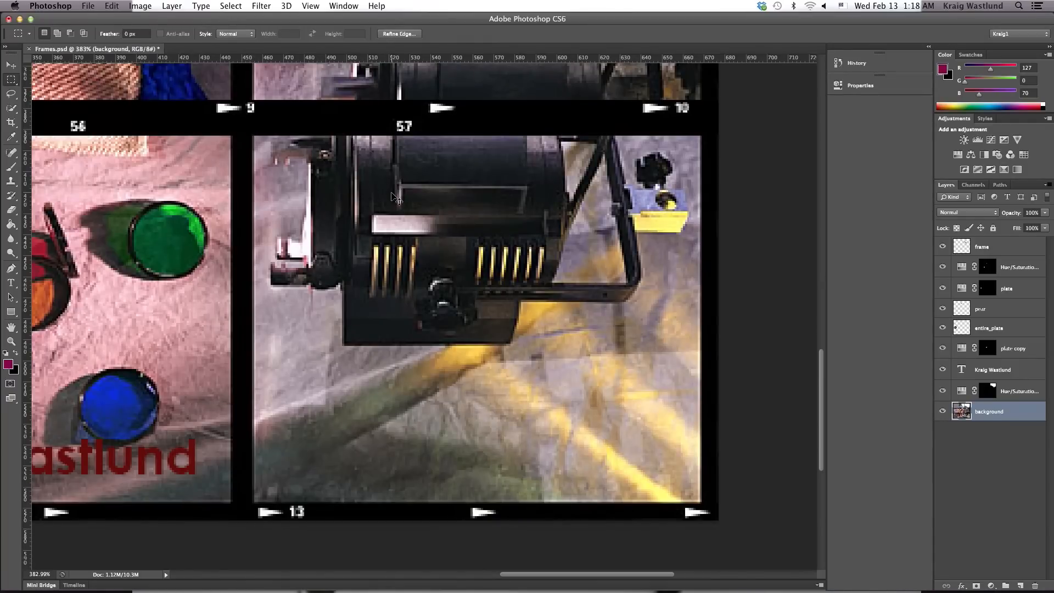
key(shift)
key(super+y)
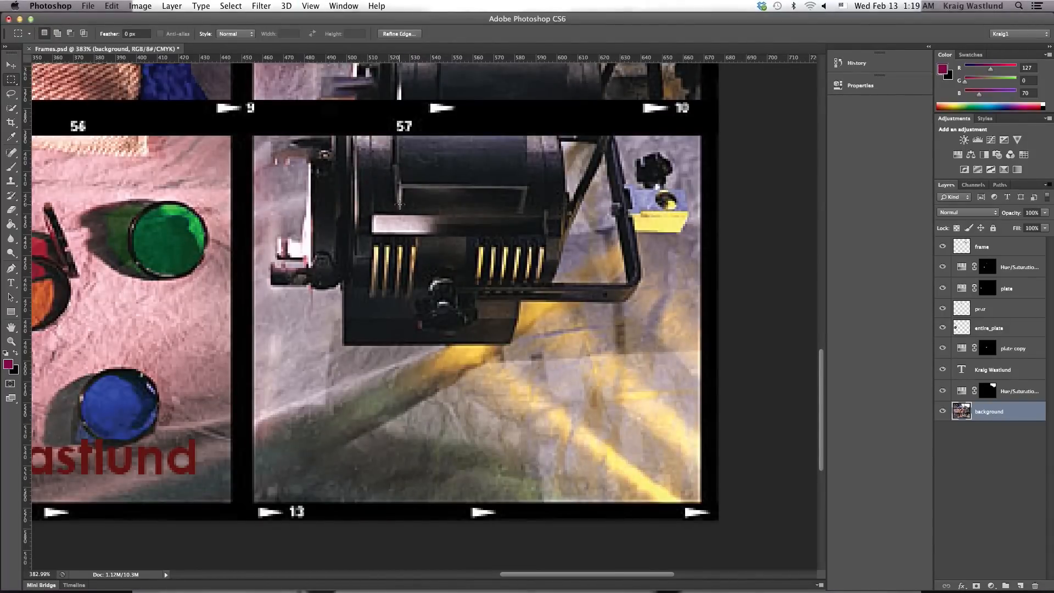
Show the History panel and bring the top-left frame back into view.
click(855, 63)
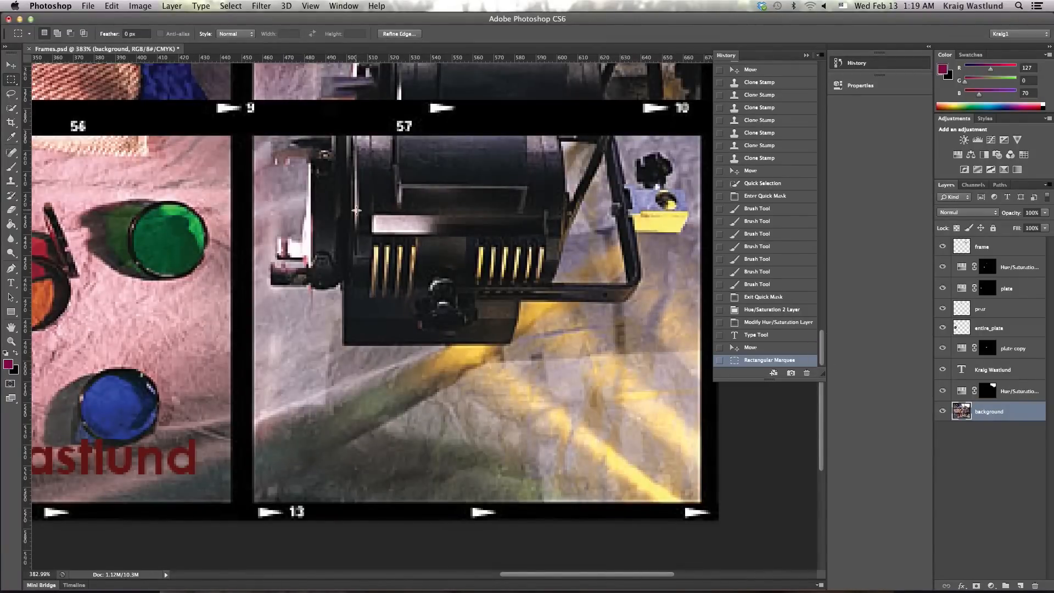
drag(236, 125, 633, 416)
drag(163, 97, 598, 389)
drag(122, 124, 485, 324)
drag(769, 408, 521, 432)
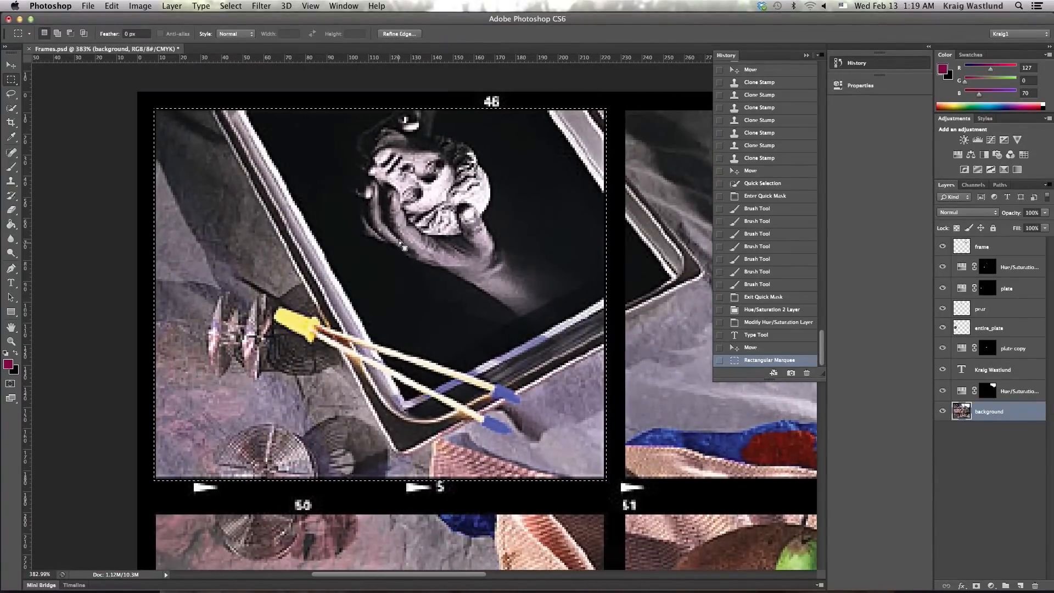
click(12, 68)
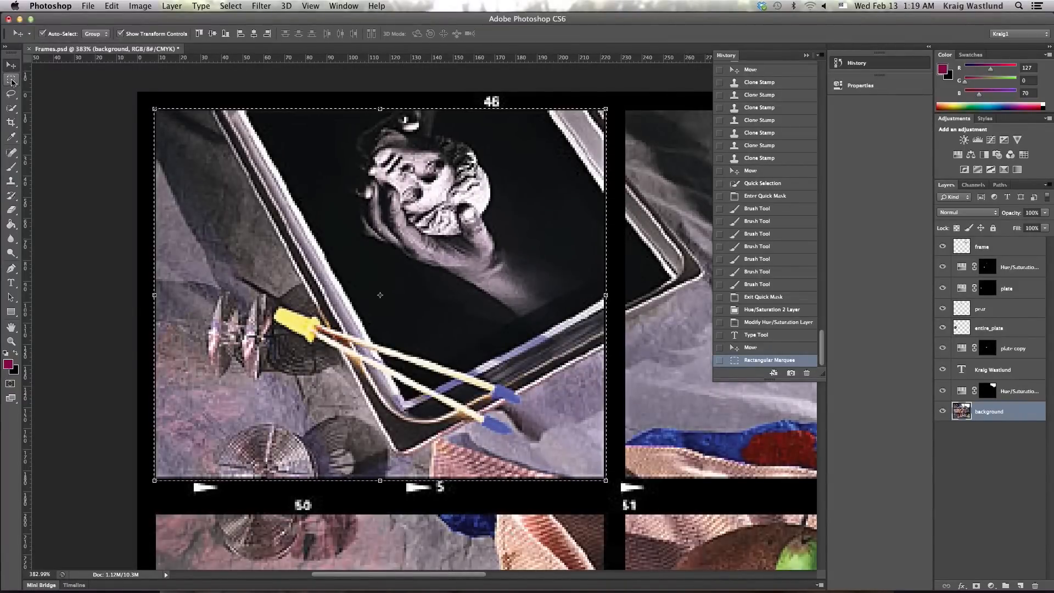
Add a new layer named 'fill', deselect, and marquee the top-left frame again.
click(1020, 586)
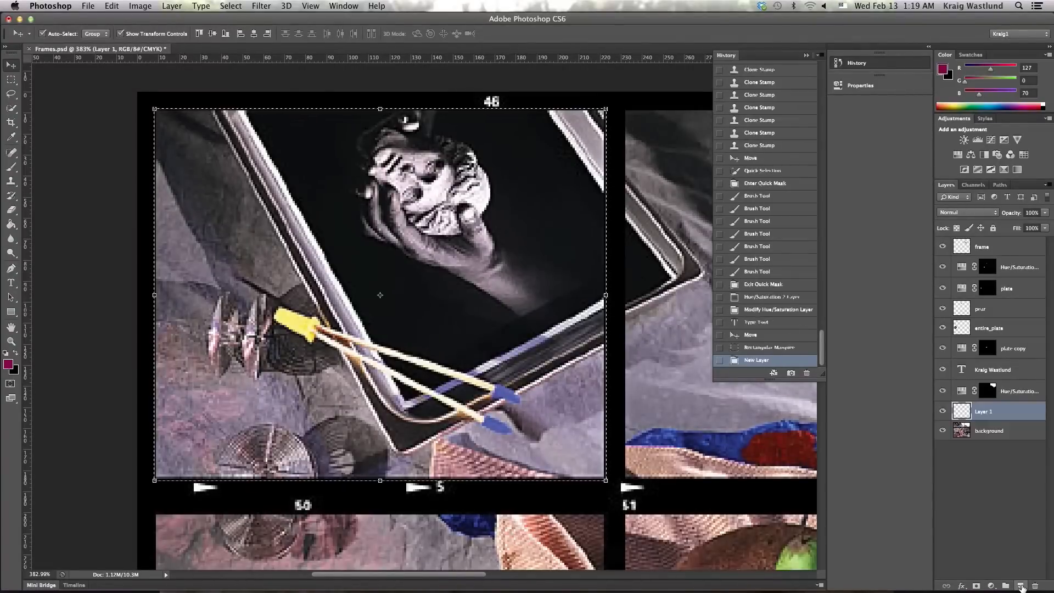
double_click(983, 412)
text(fill)
key(Return)
key(ctrl+d)
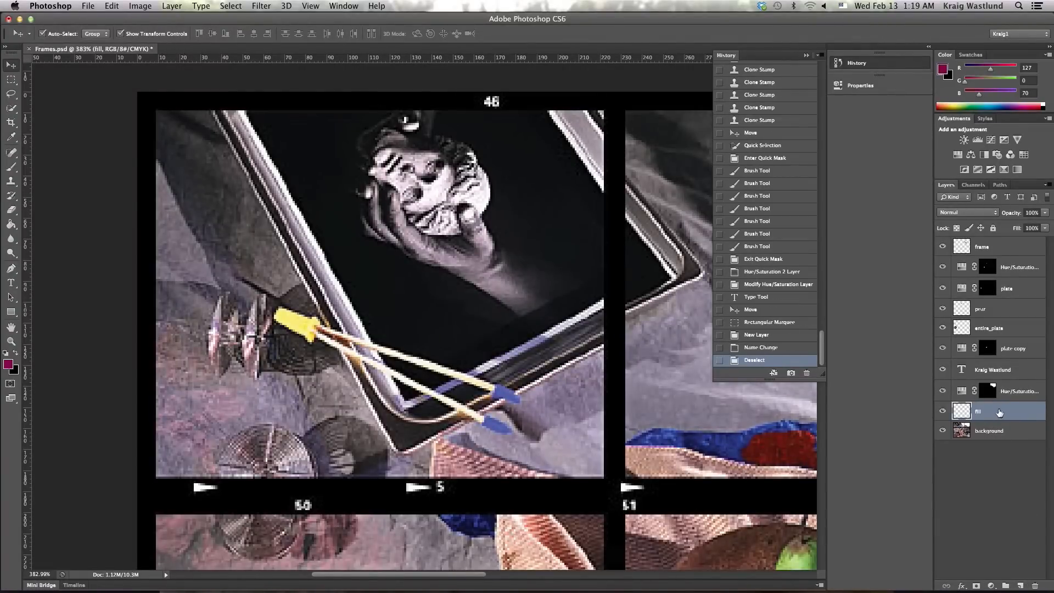
click(11, 80)
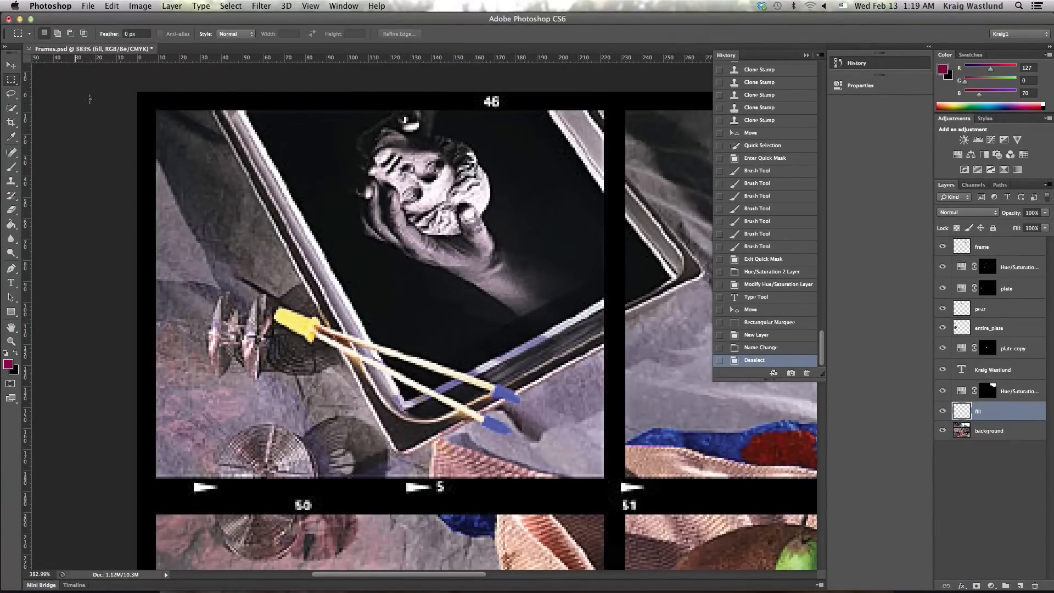
drag(153, 108, 607, 479)
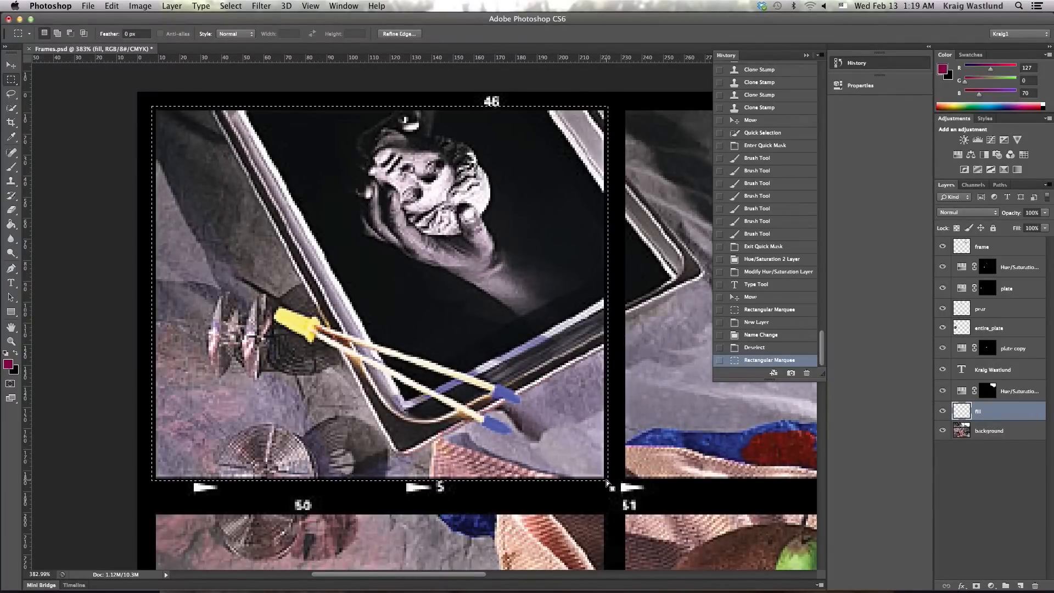
Fill frame 46 with 50% Gray and marquee frame 57 and fill it with White.
key(shift+BackSpace)
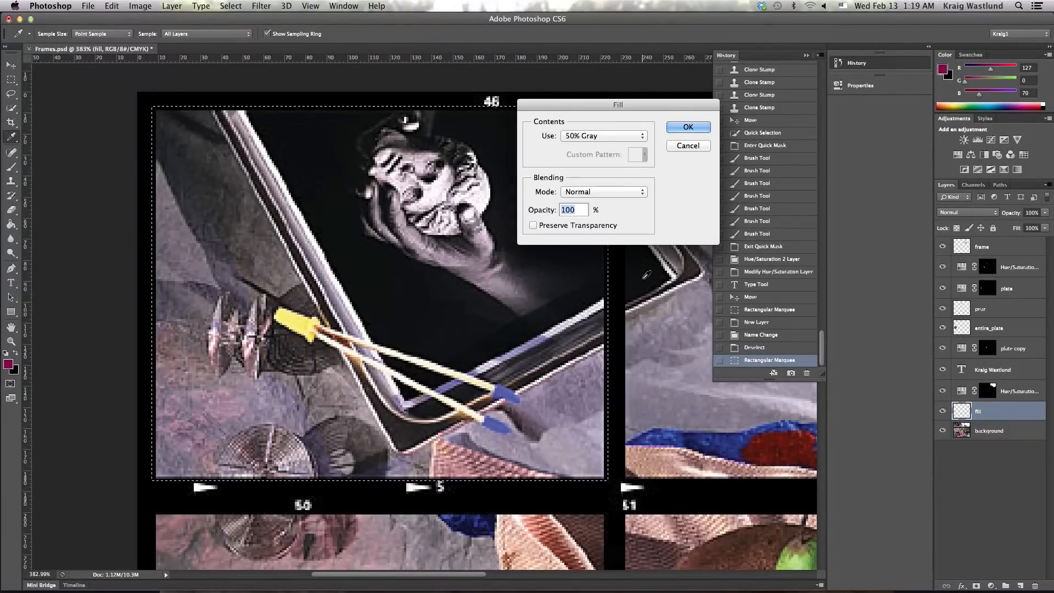
click(683, 128)
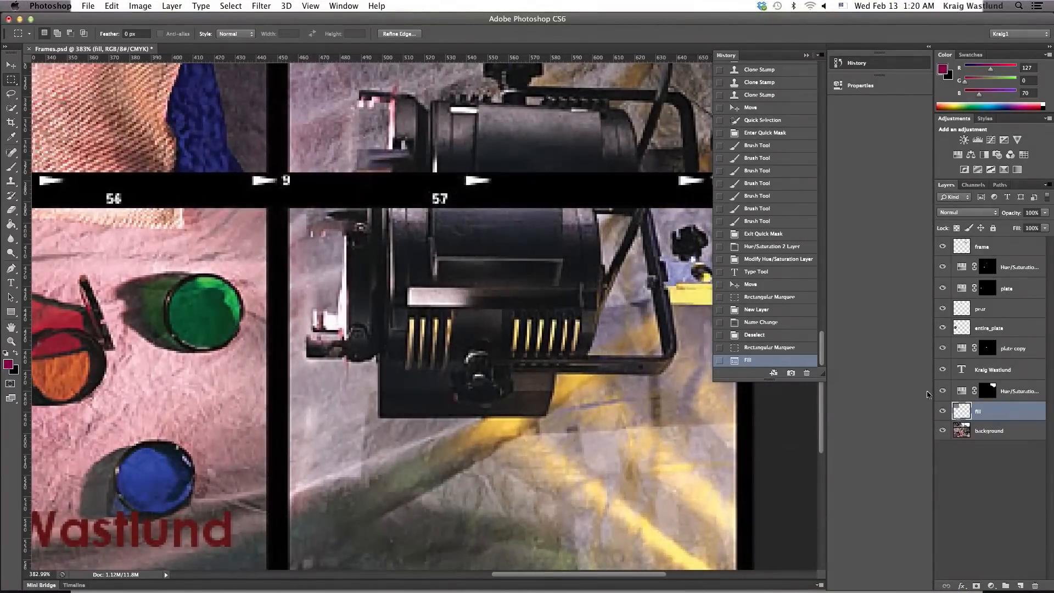
drag(622, 357, 515, 287)
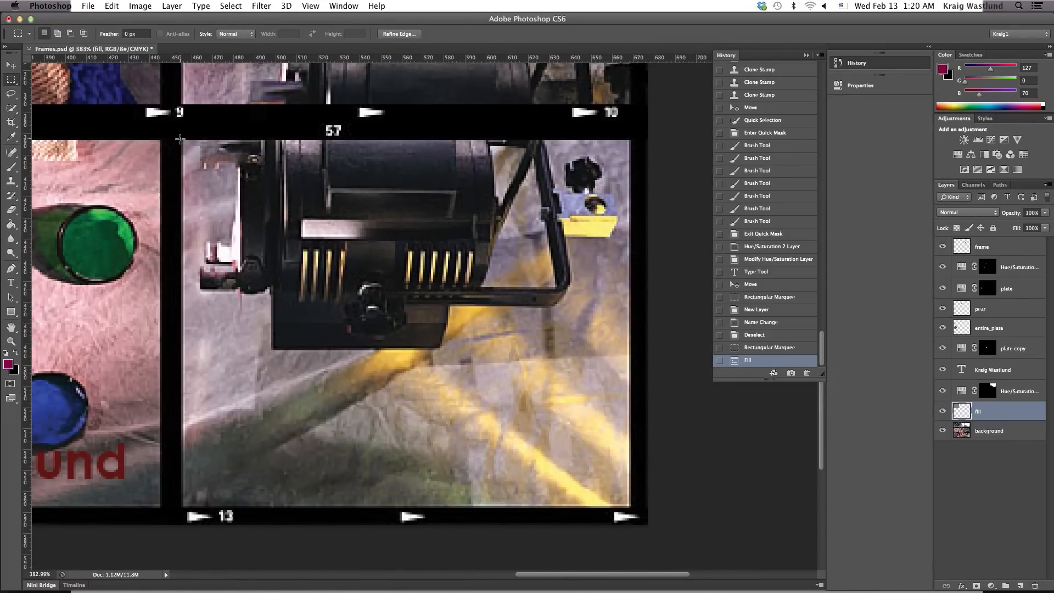
drag(180, 138, 633, 506)
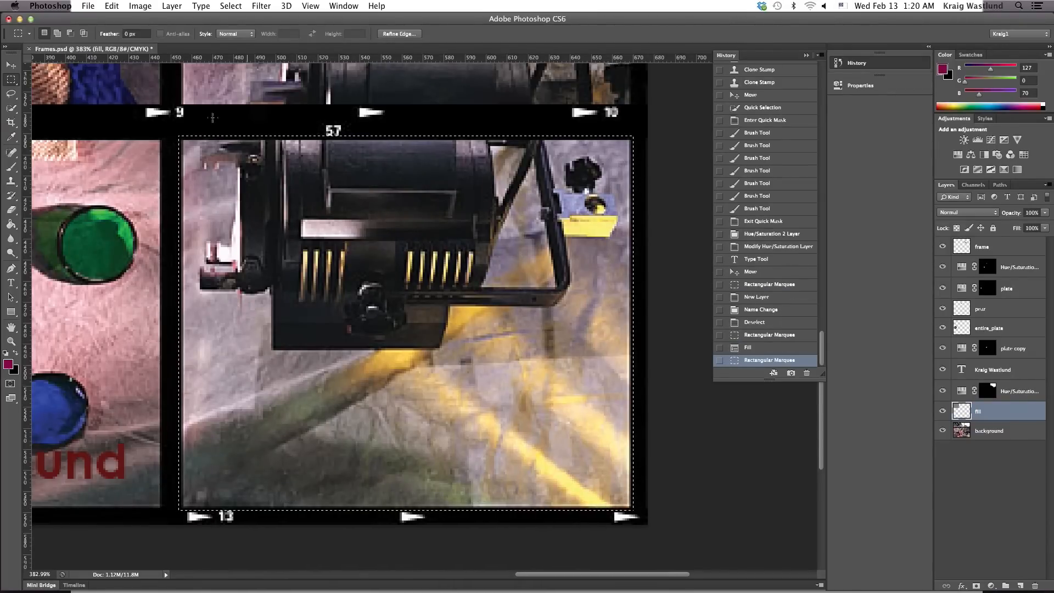
key(shift+BackSpace)
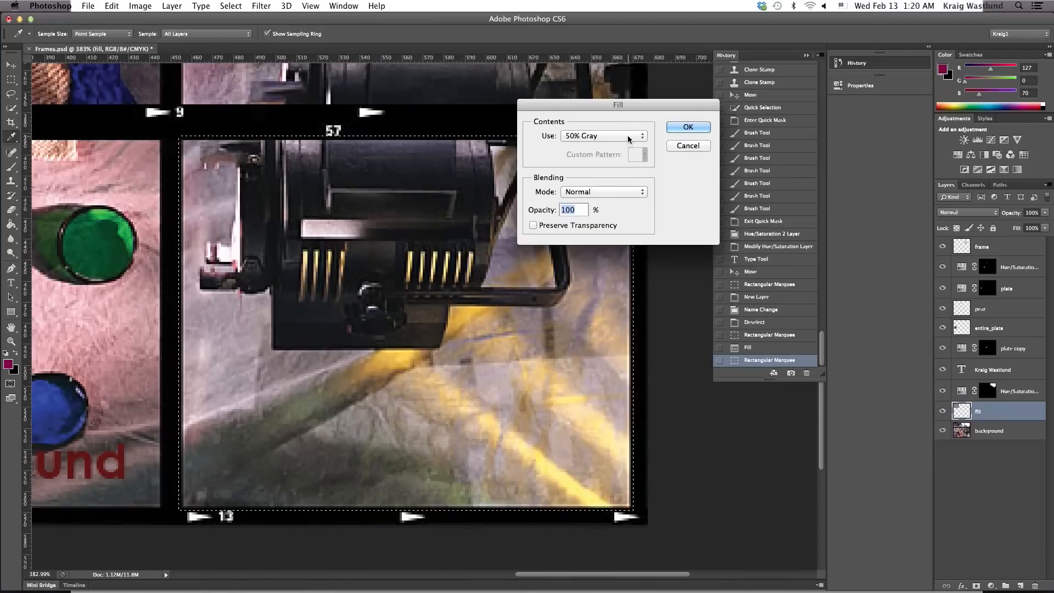
click(599, 137)
click(598, 145)
click(688, 128)
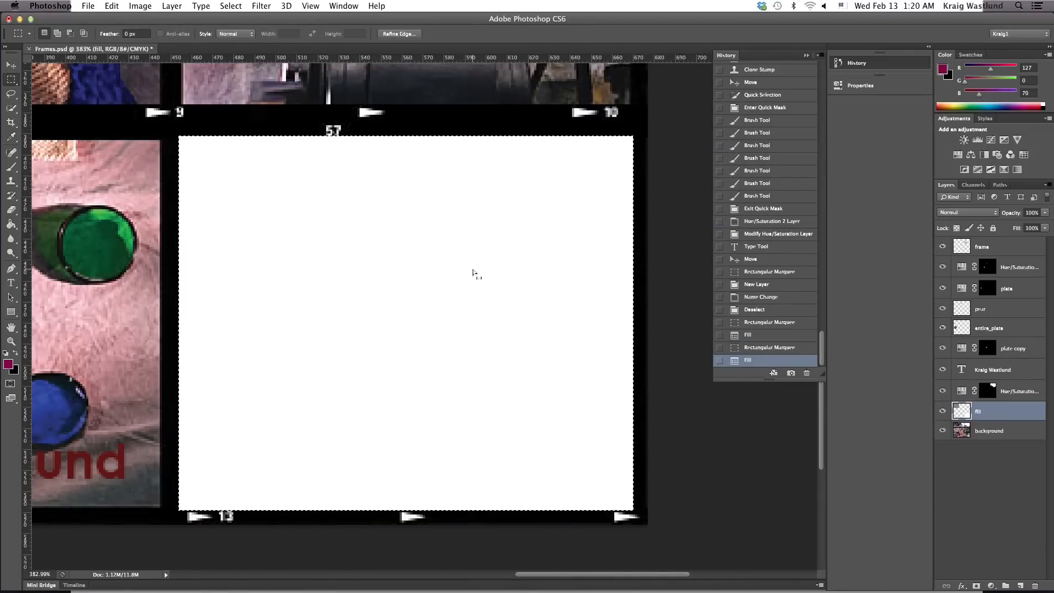
key(super+0)
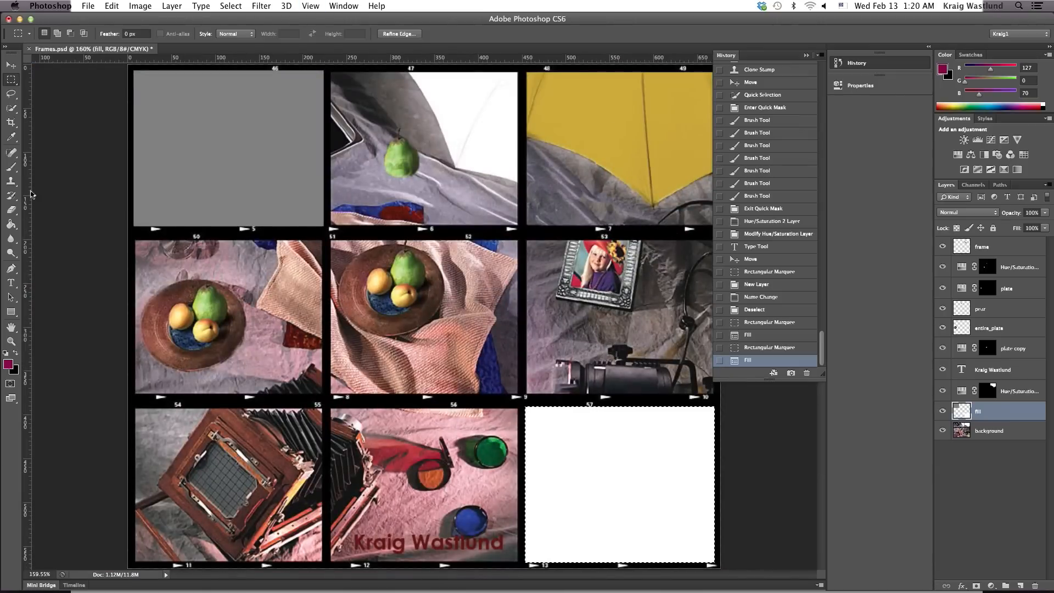
Toggle the fill, adjustment, name and frame layers off and back on, deselect, and close History.
click(11, 64)
click(62, 108)
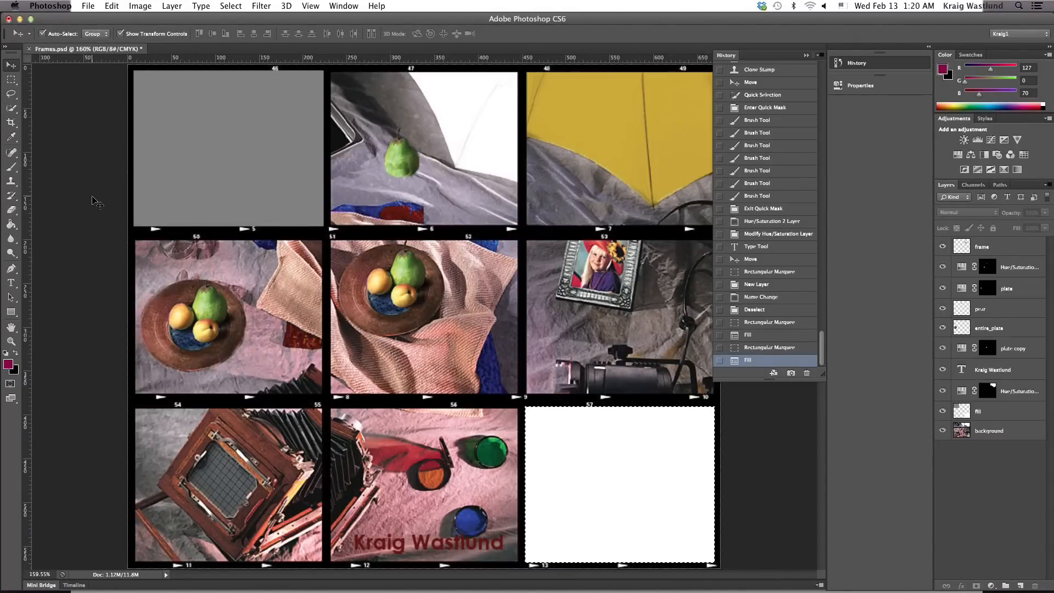
drag(945, 412, 910, 330)
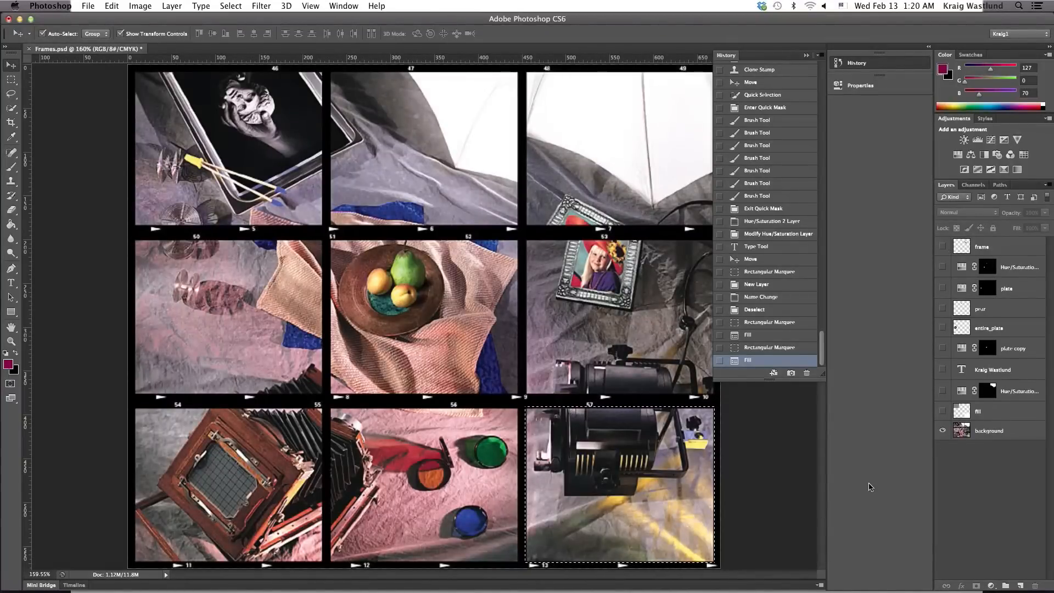
key(super+d)
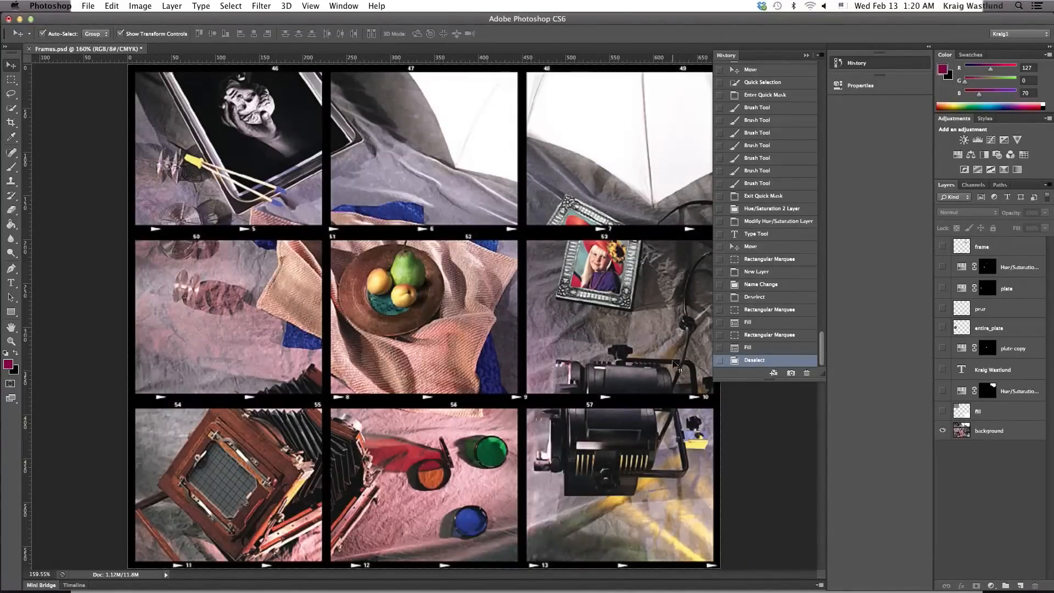
click(842, 75)
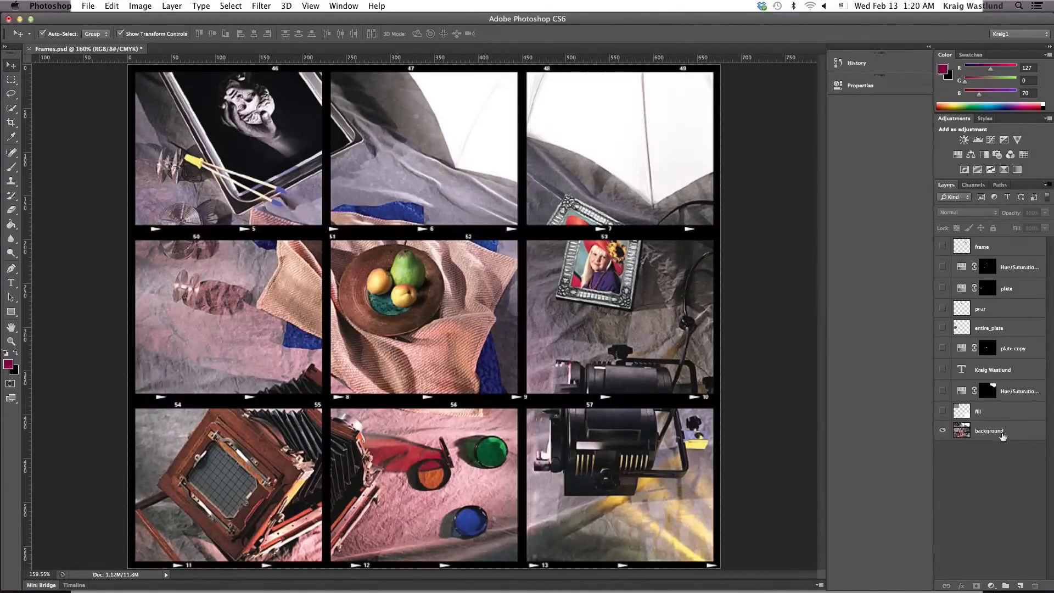
drag(945, 412, 945, 284)
click(943, 246)
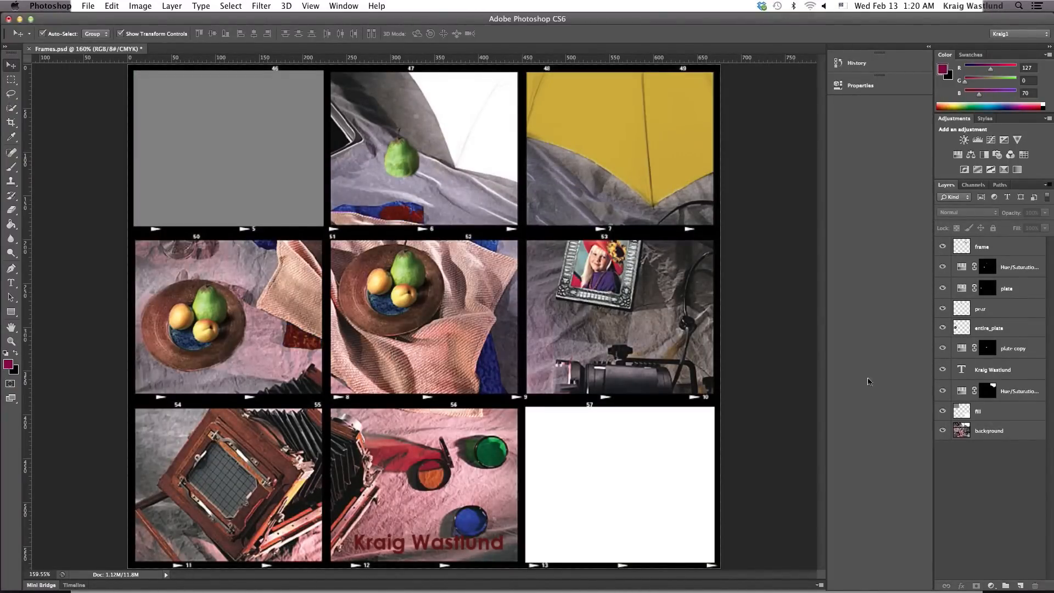